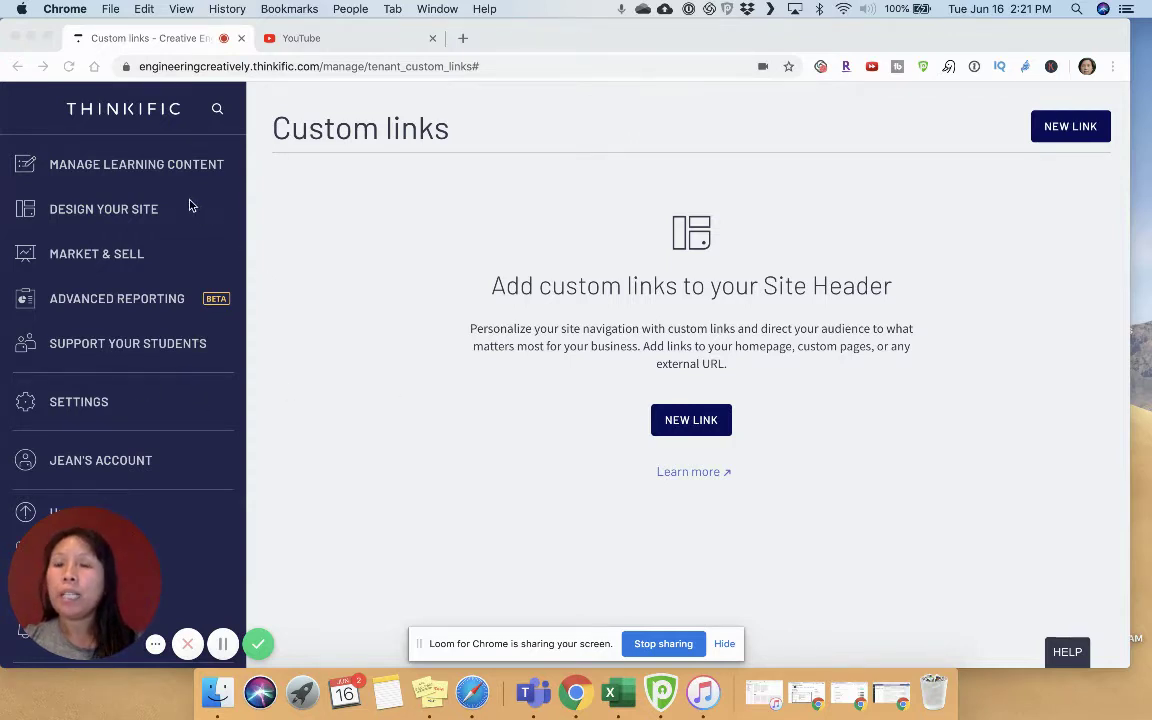
# - Open the school's course list under the learning content and look through the existing courses
pyautogui.click(160, 166)
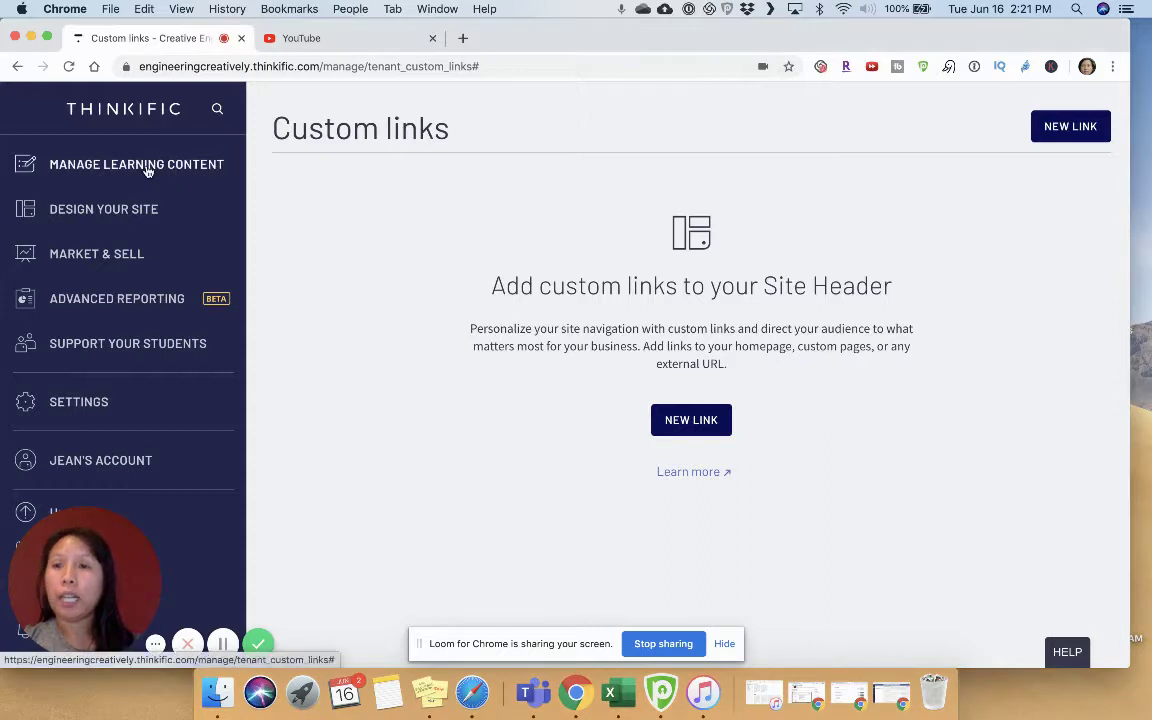
pyautogui.click(147, 170)
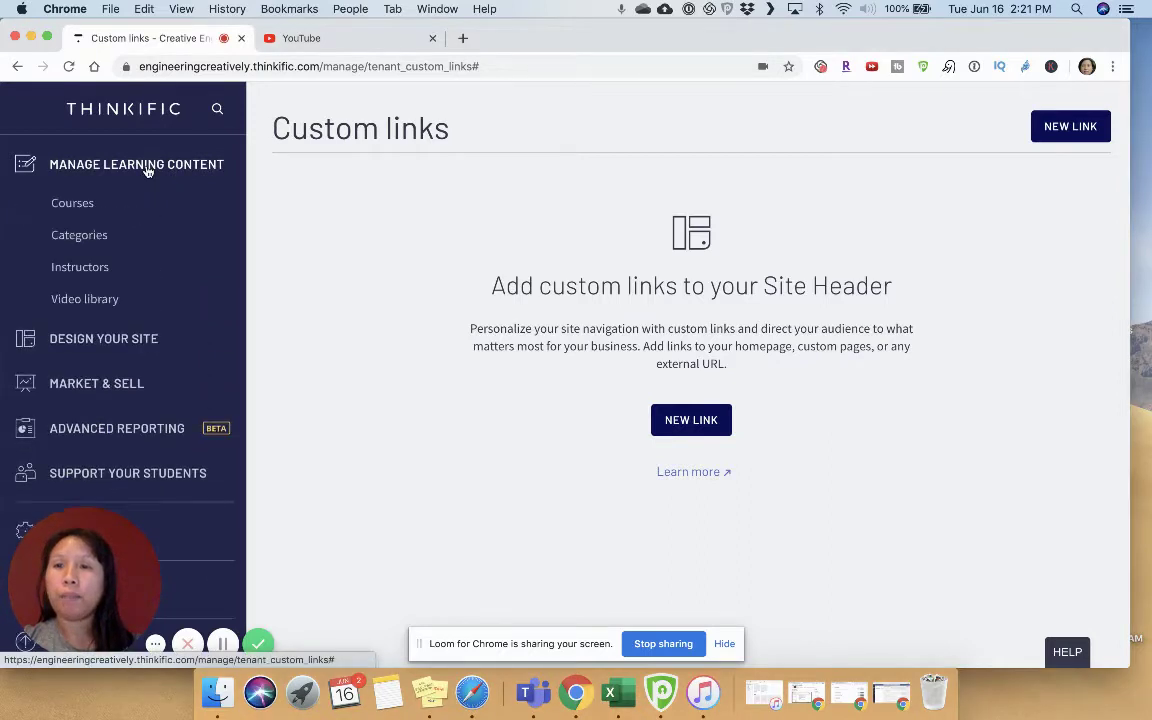
pyautogui.click(72, 203)
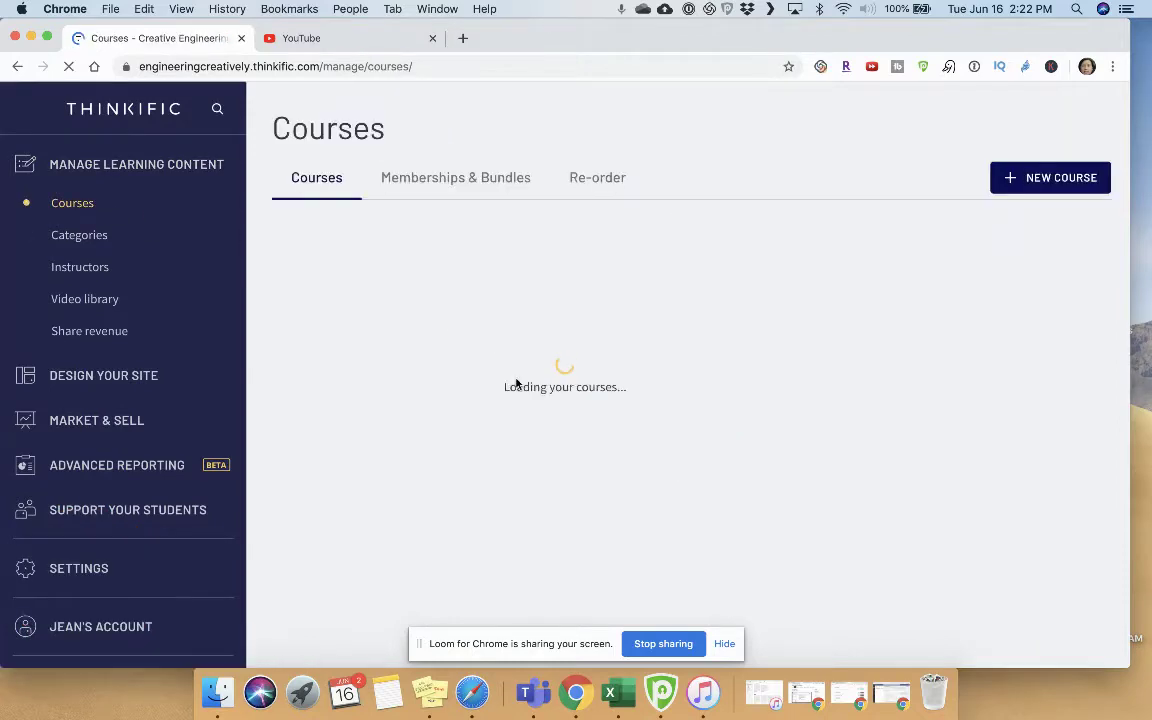
pyautogui.scroll(-3, 517, 384)
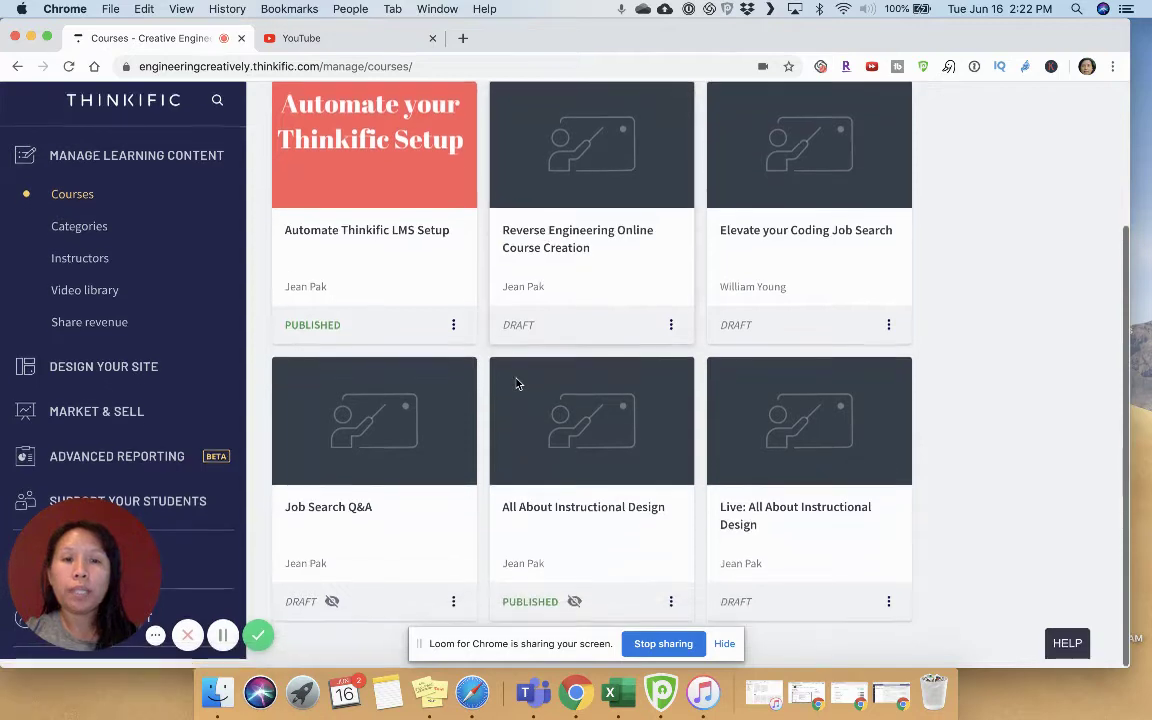
pyautogui.scroll(1, 517, 388)
pyautogui.scroll(3, 517, 388)
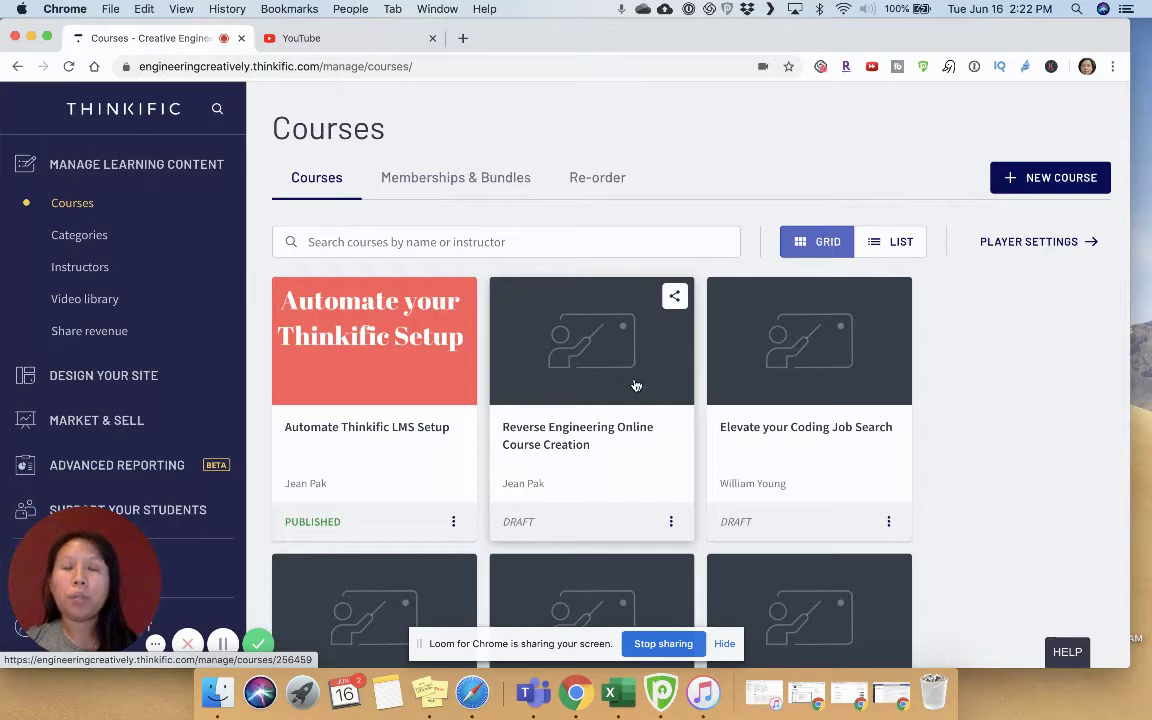
pyautogui.scroll(-3, 635, 385)
pyautogui.scroll(3, 635, 385)
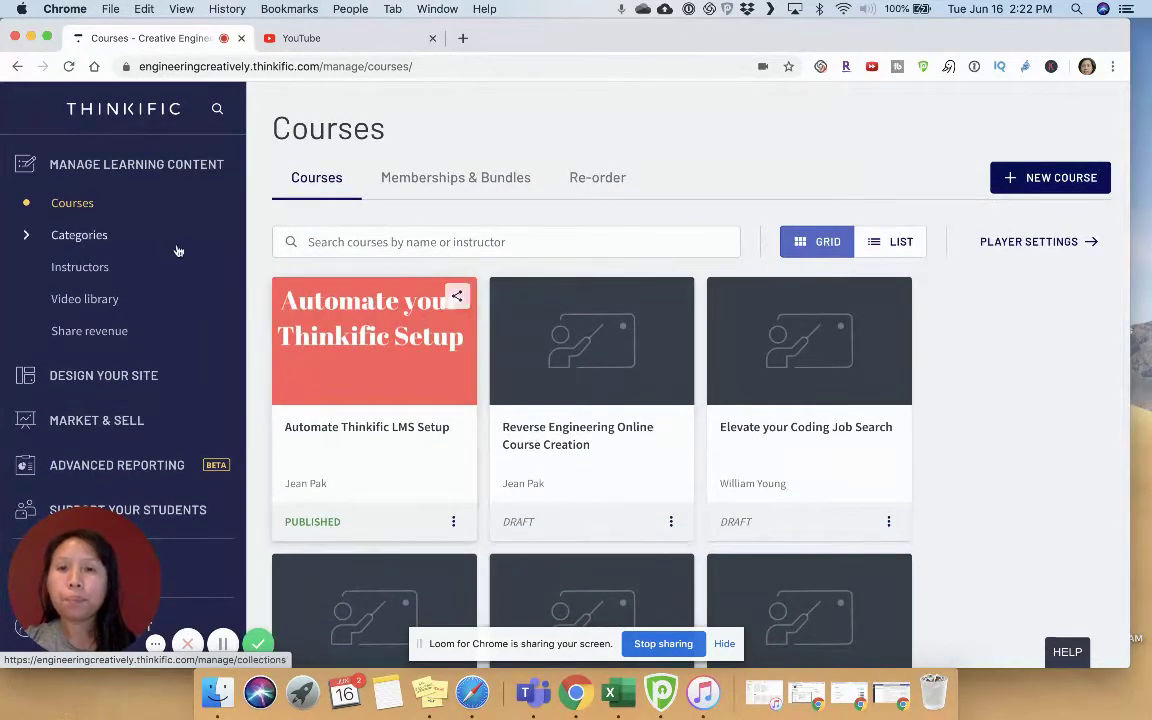
# - Add a new course category named Legs, leaving its URL blank
pyautogui.click(89, 240)
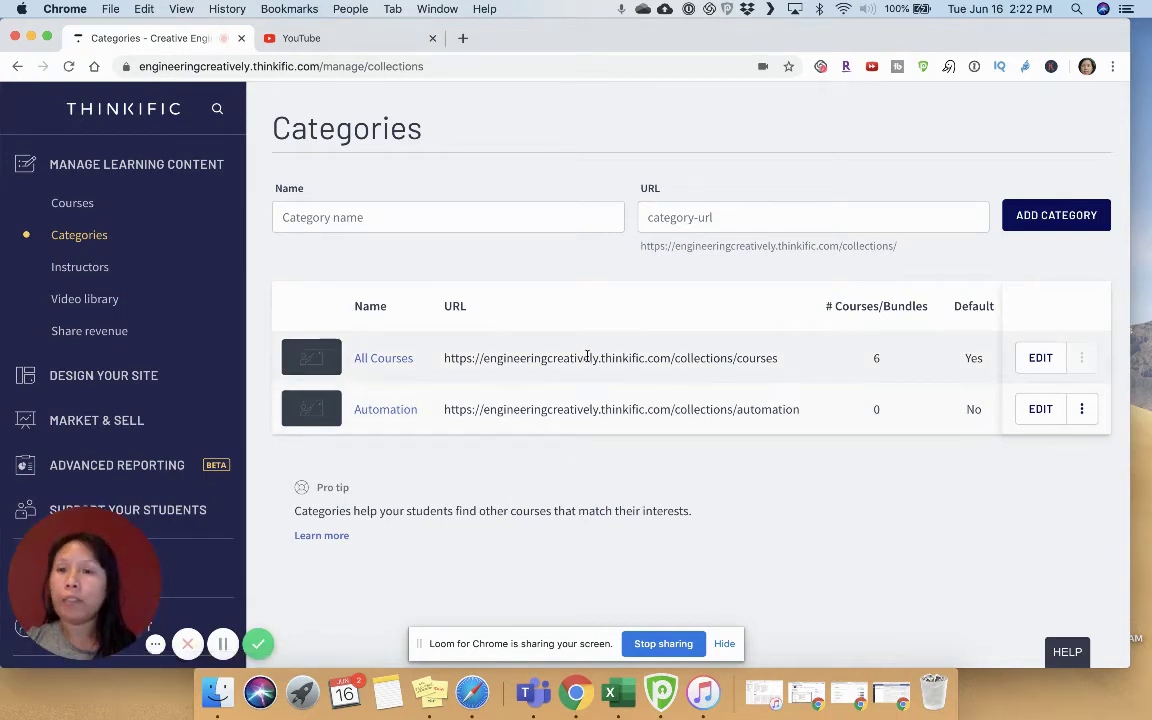
pyautogui.click(518, 203)
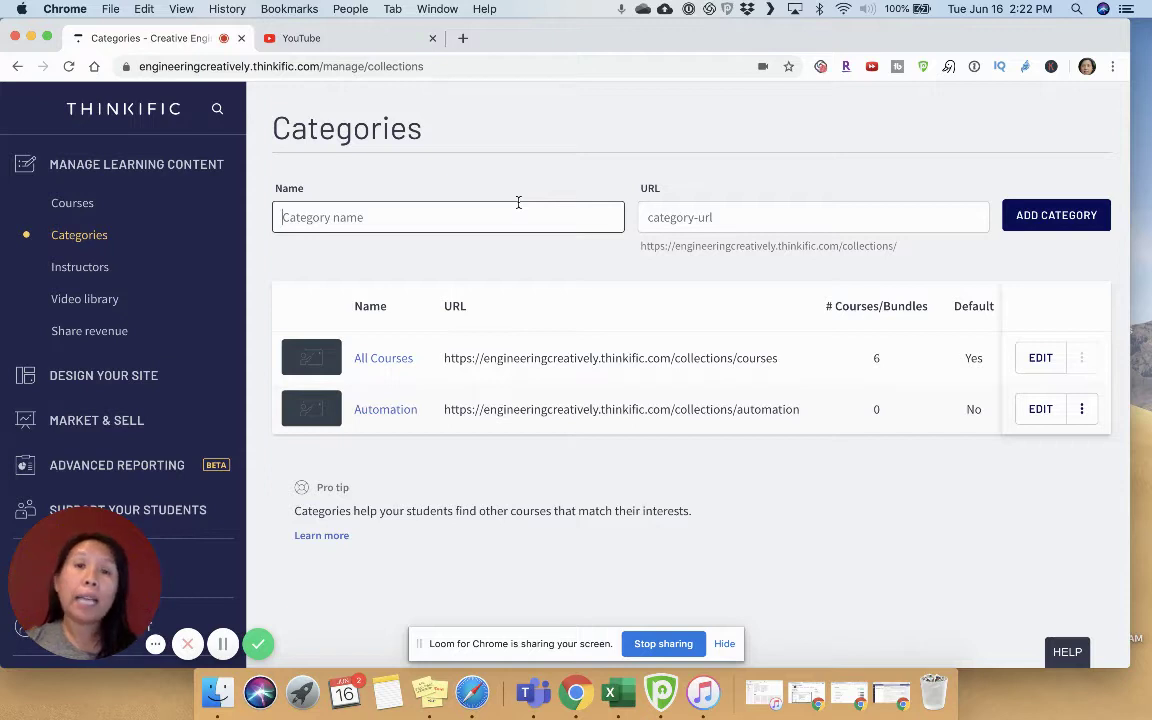
pyautogui.write('Legs')
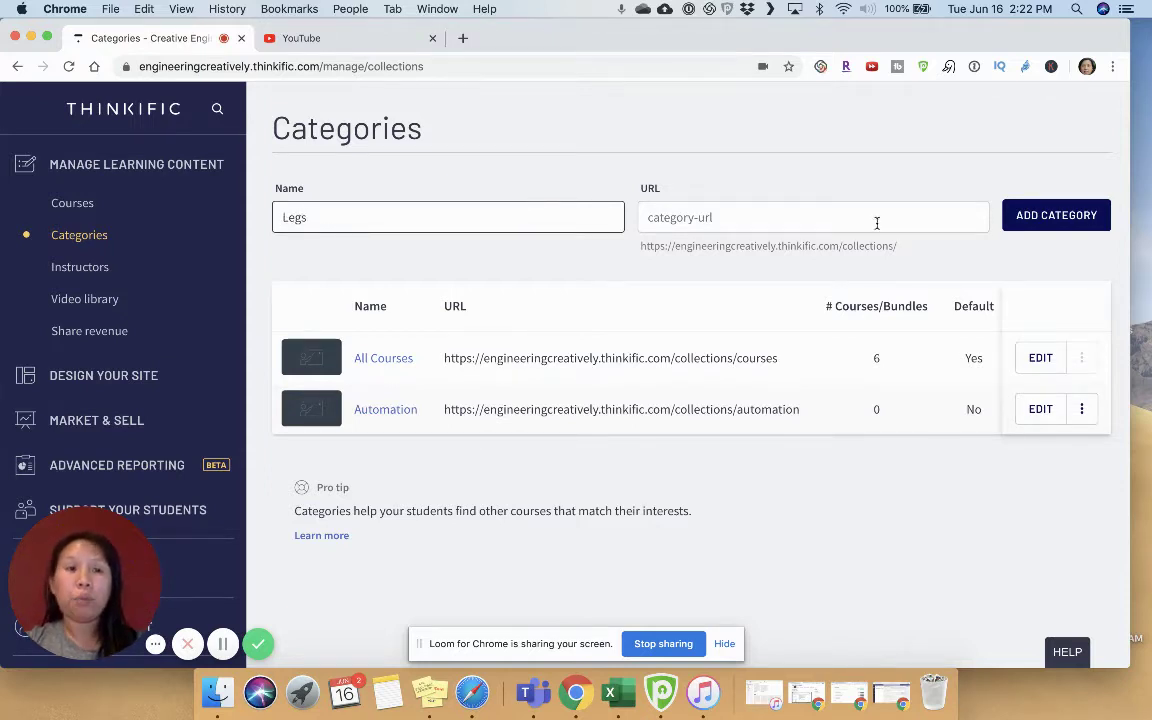
pyautogui.click(1036, 228)
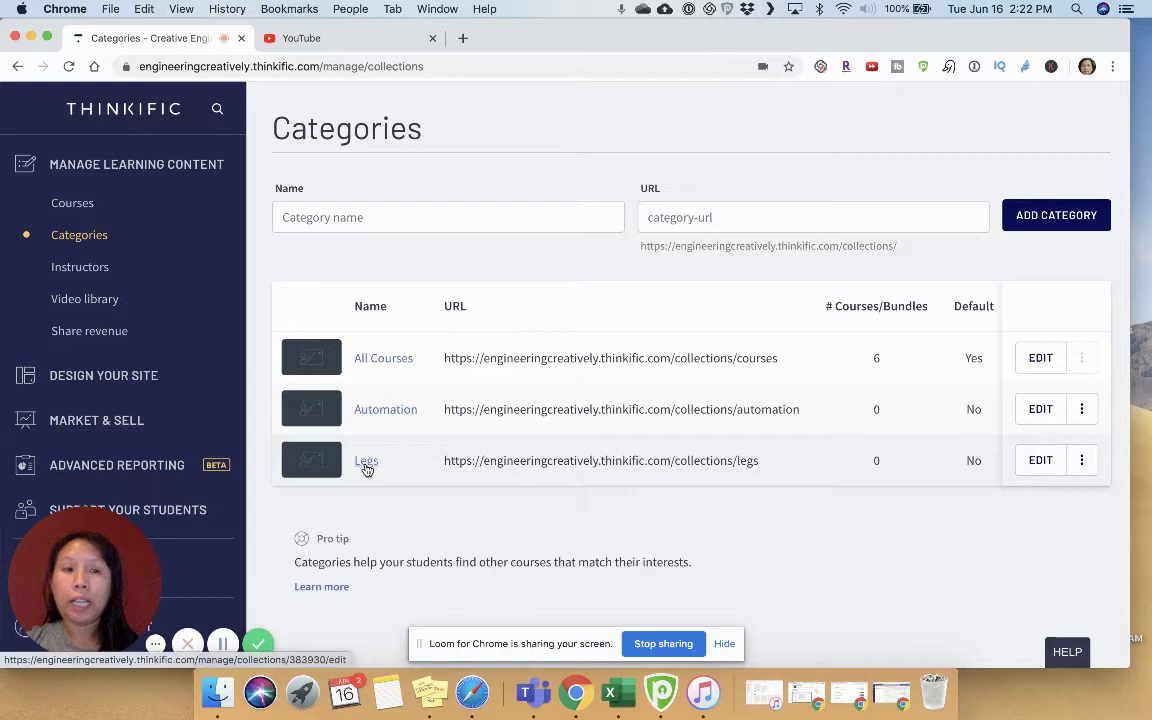
# - Rename the Legs category to Lower Body and save the update
pyautogui.click(1046, 464)
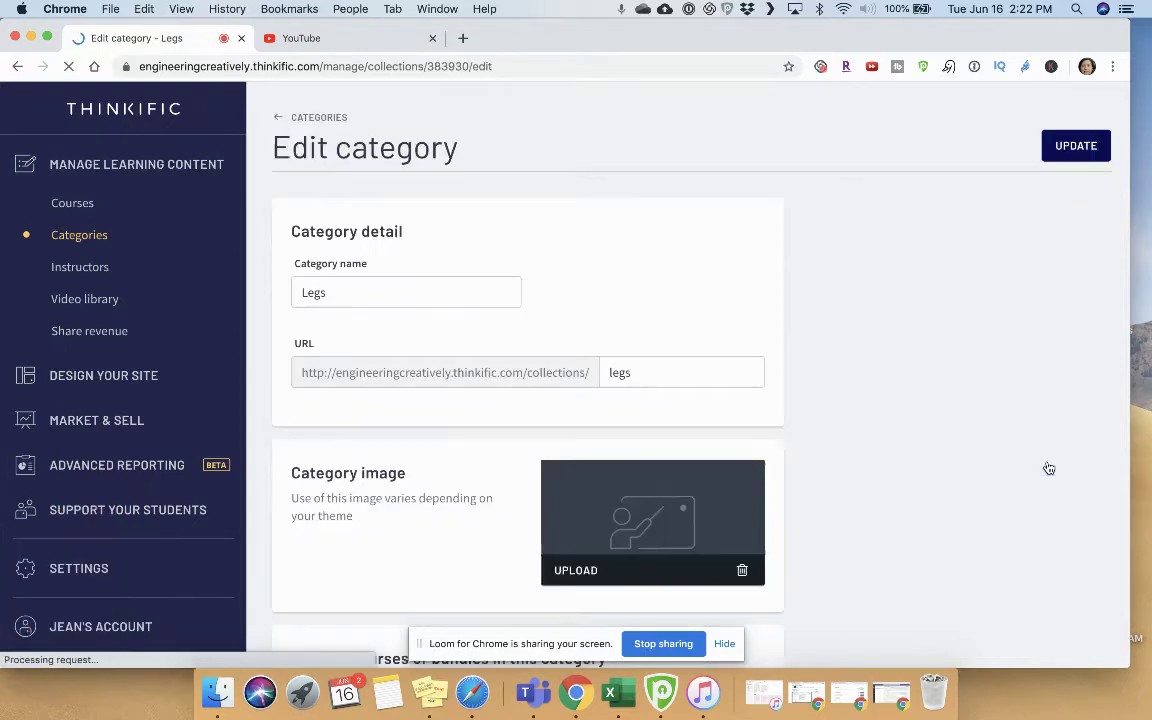
pyautogui.click(402, 292)
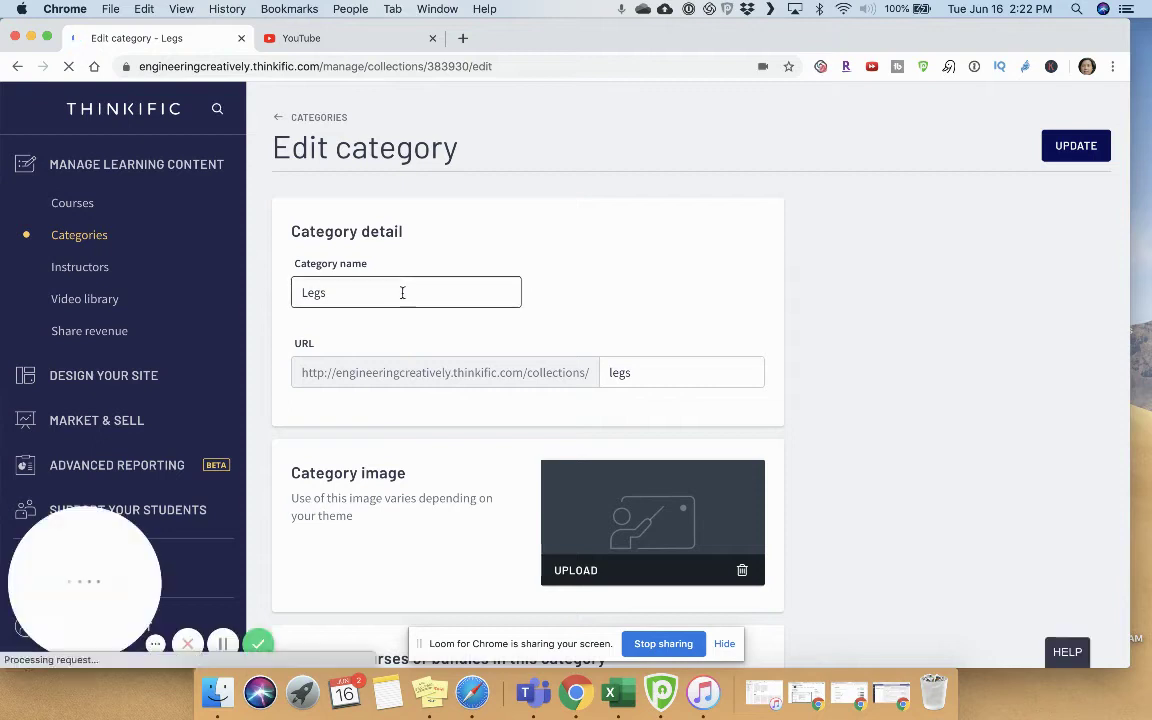
pyautogui.press('BackSpace')
pyautogui.press('BackSpace')
pyautogui.press('BackSpace')
pyautogui.write('ower B')
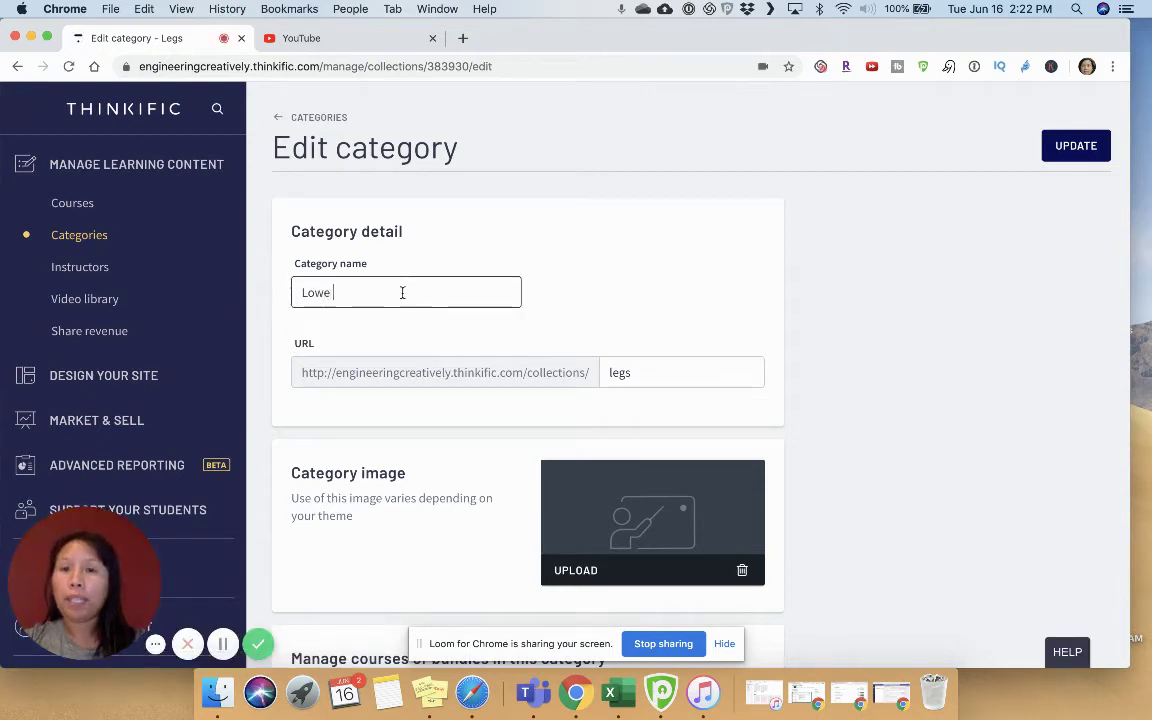
pyautogui.press('BackSpace')
pyautogui.press('BackSpace')
pyautogui.write('Body')
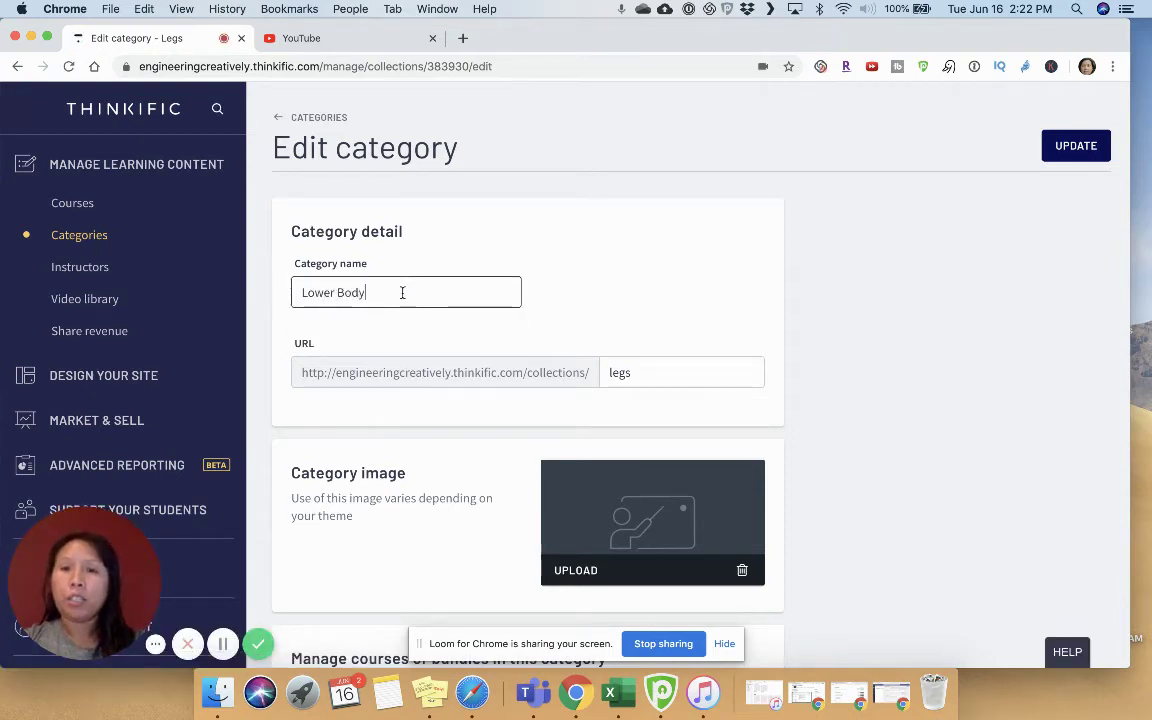
pyautogui.click(1067, 147)
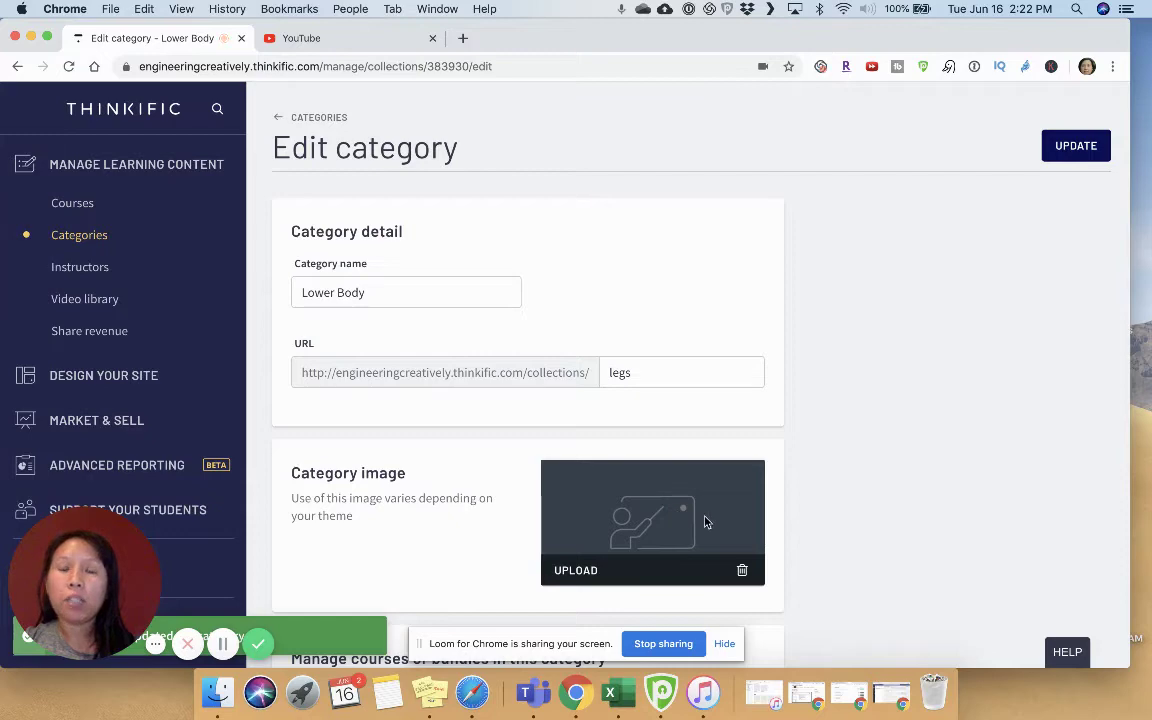
# - Review the Lower Body category's image and course assignment options, and open the list of instructors
pyautogui.scroll(-2, 705, 521)
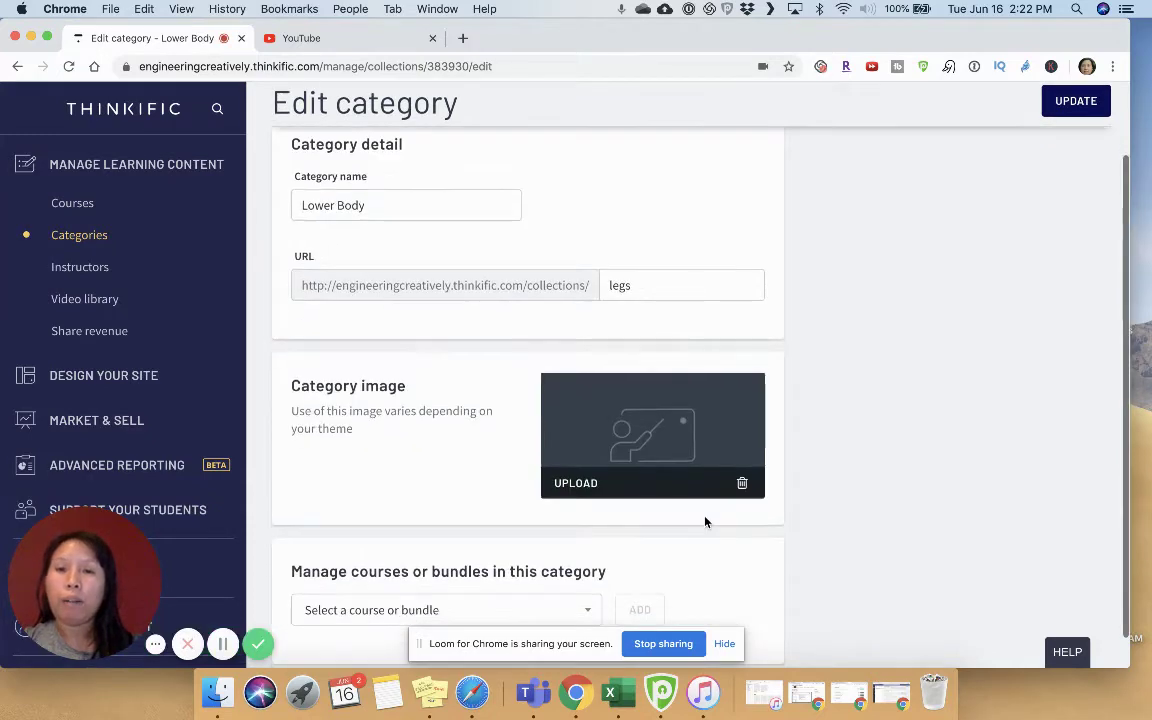
pyautogui.scroll(-1, 705, 521)
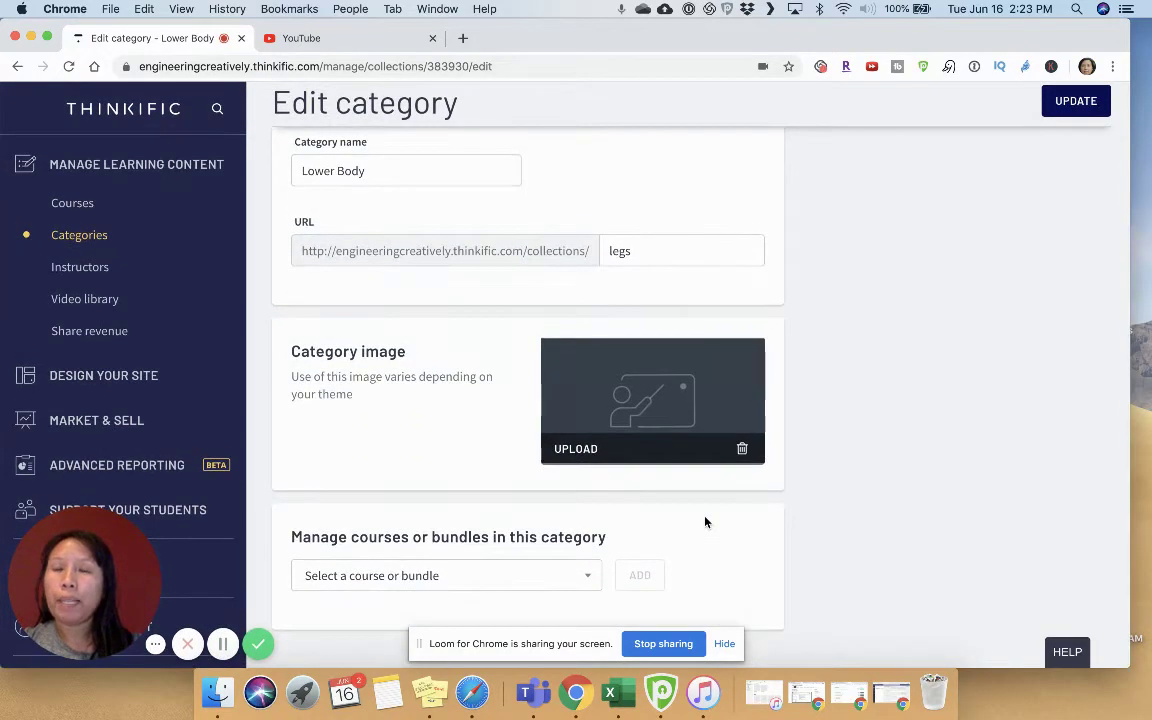
pyautogui.scroll(3, 705, 521)
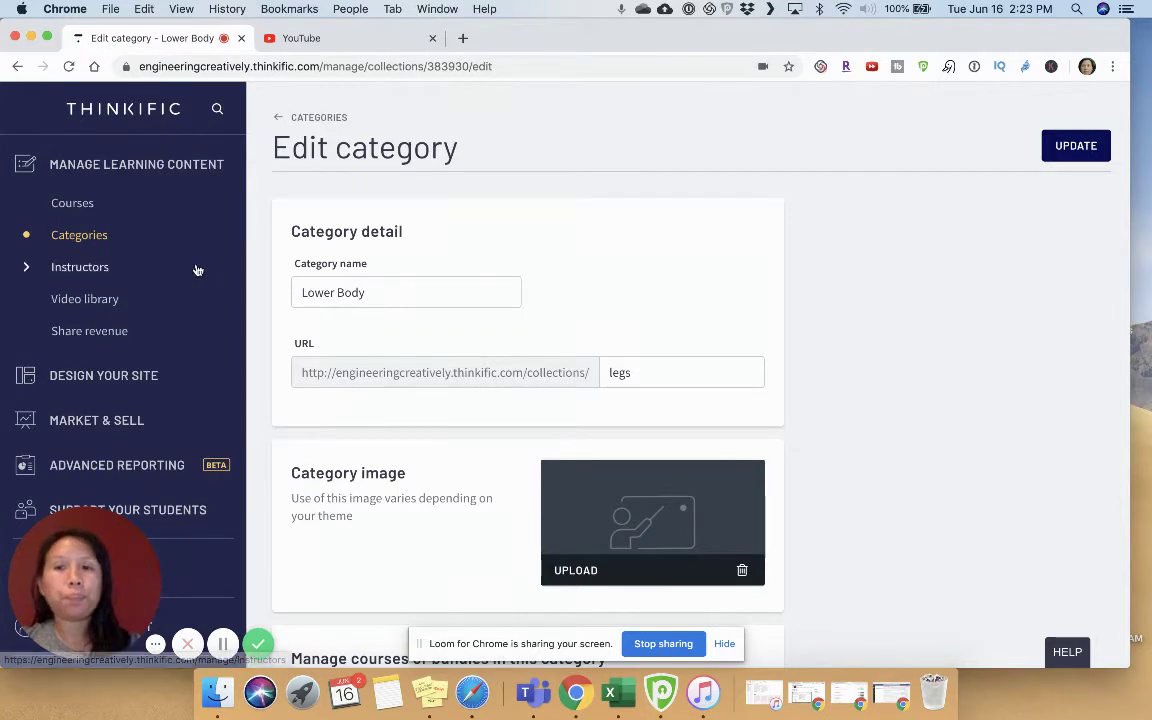
pyautogui.click(93, 267)
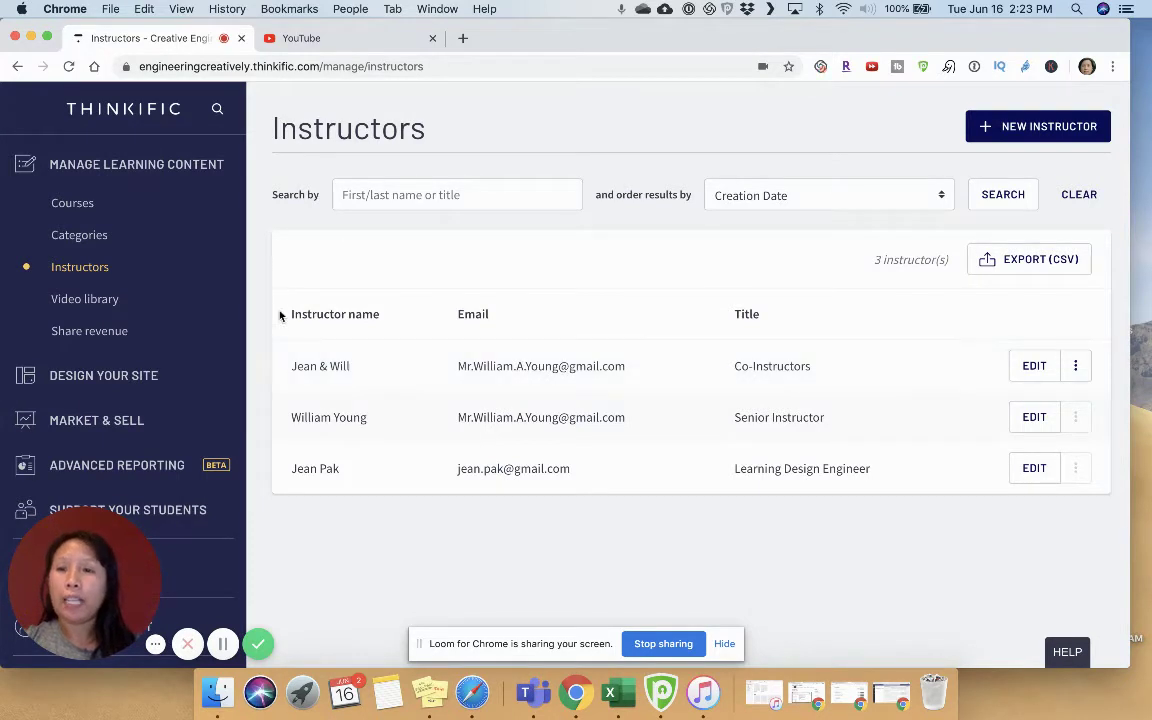
# - Look through the active and archived videos in the video library and check the extra options of the first archived video
pyautogui.click(63, 269)
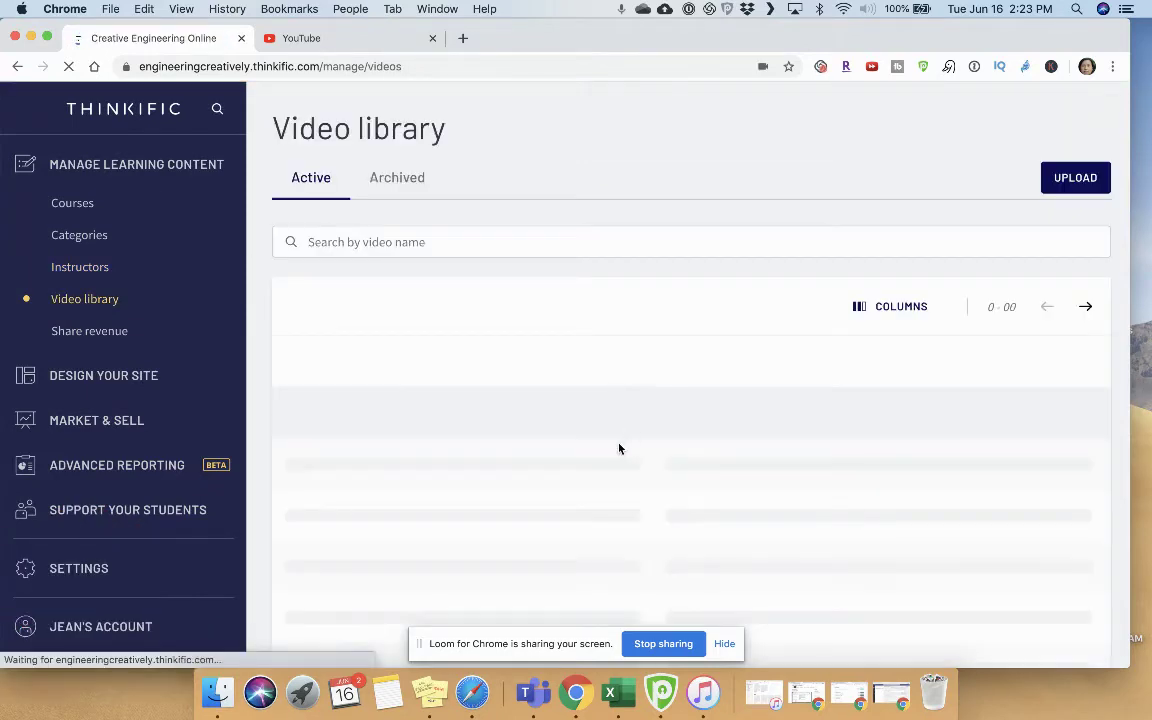
pyautogui.scroll(-5, 619, 449)
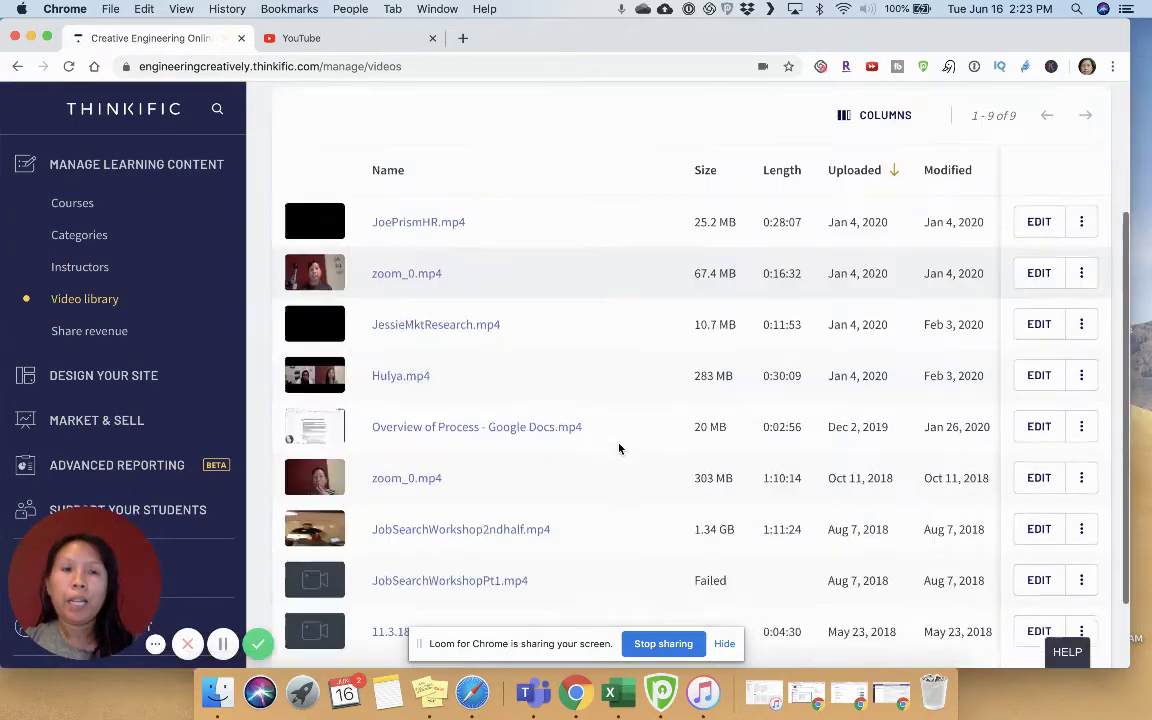
pyautogui.scroll(5, 619, 449)
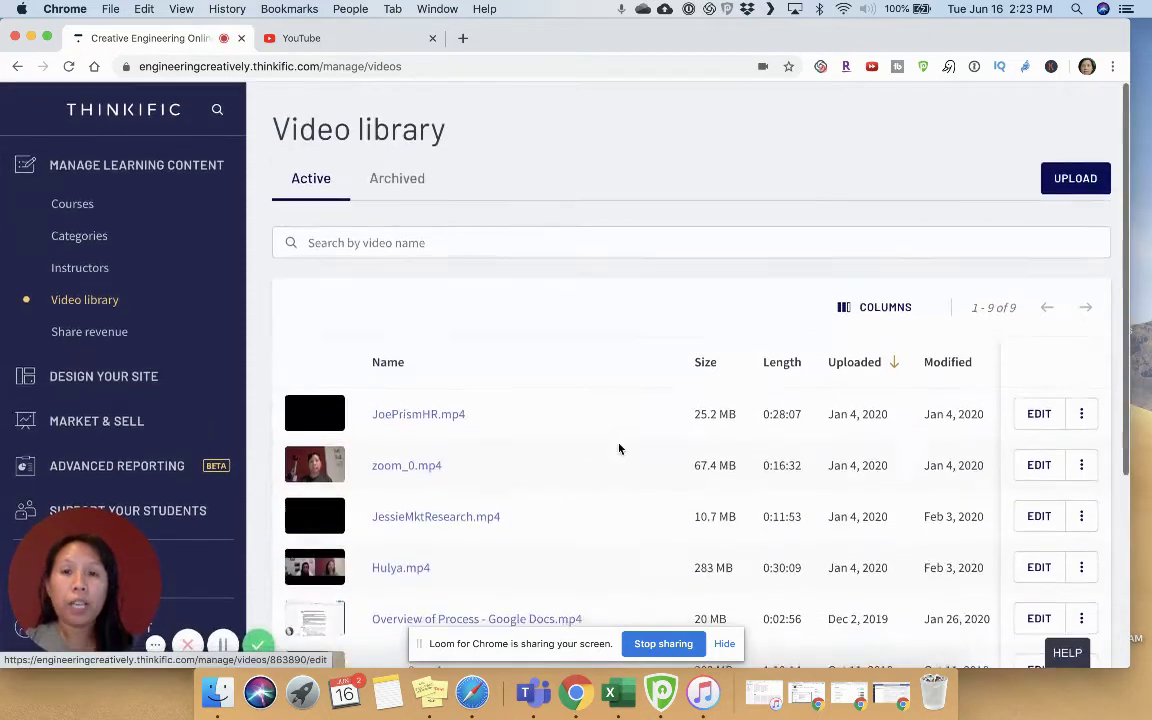
pyautogui.click(398, 188)
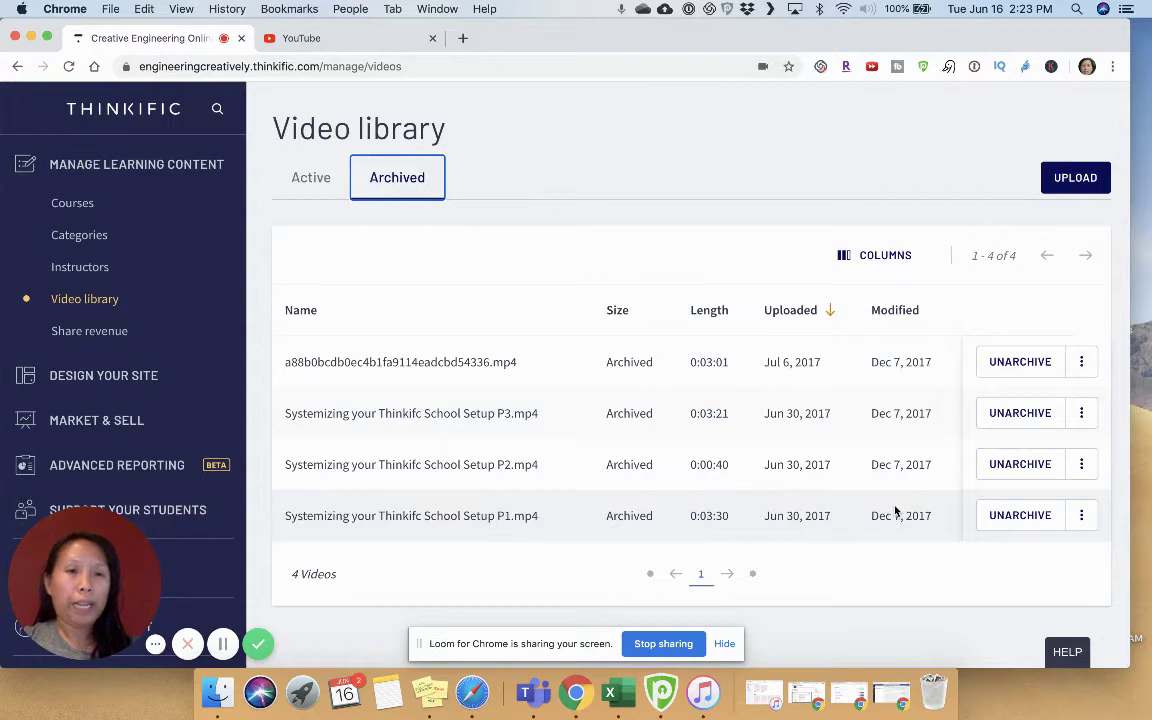
pyautogui.click(1079, 370)
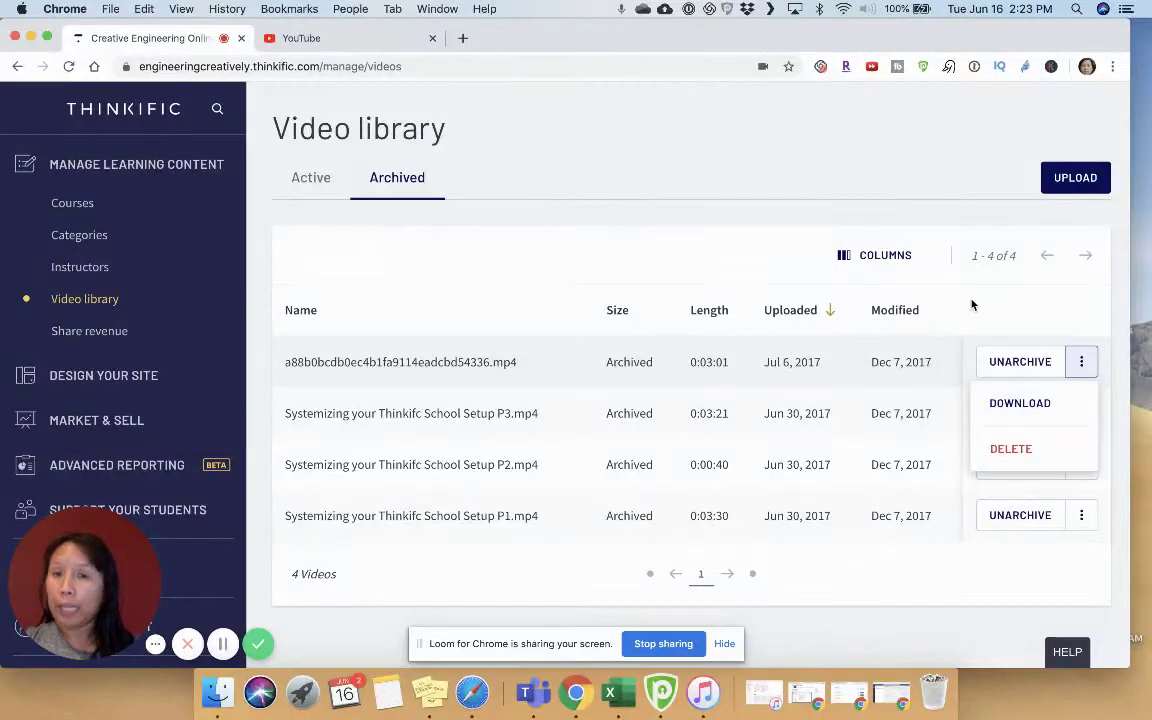
pyautogui.click(724, 218)
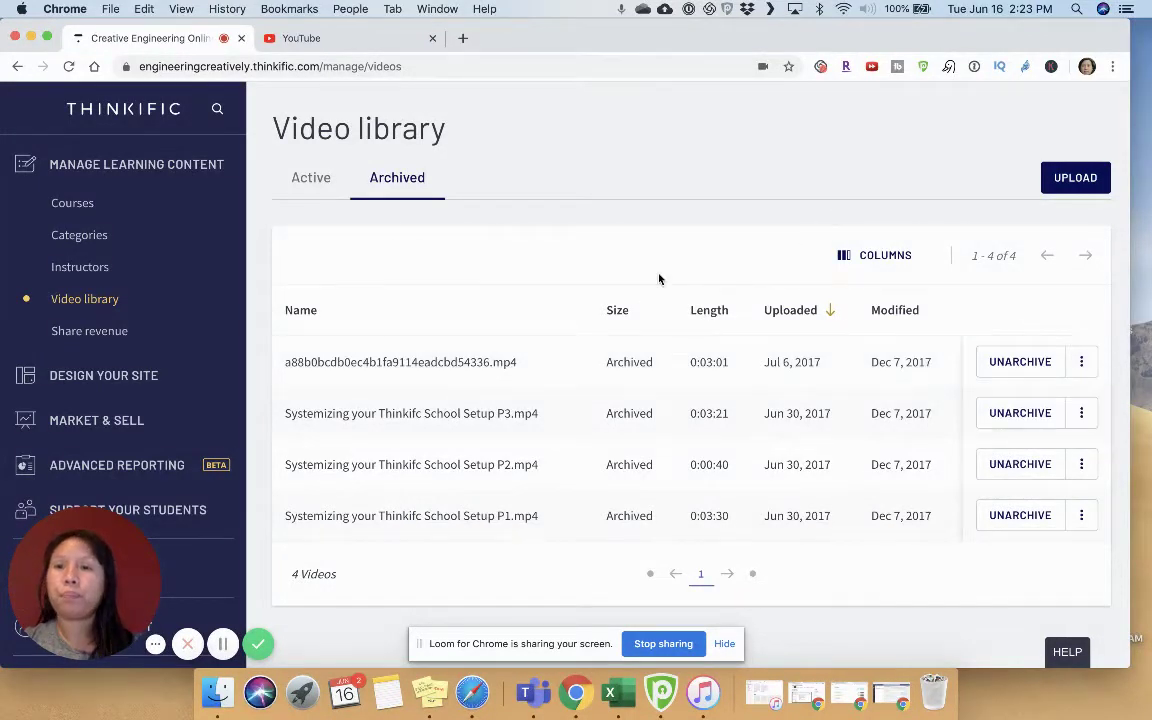
# - Start adding a payee for revenue sharing and select the partner's user name
pyautogui.click(114, 331)
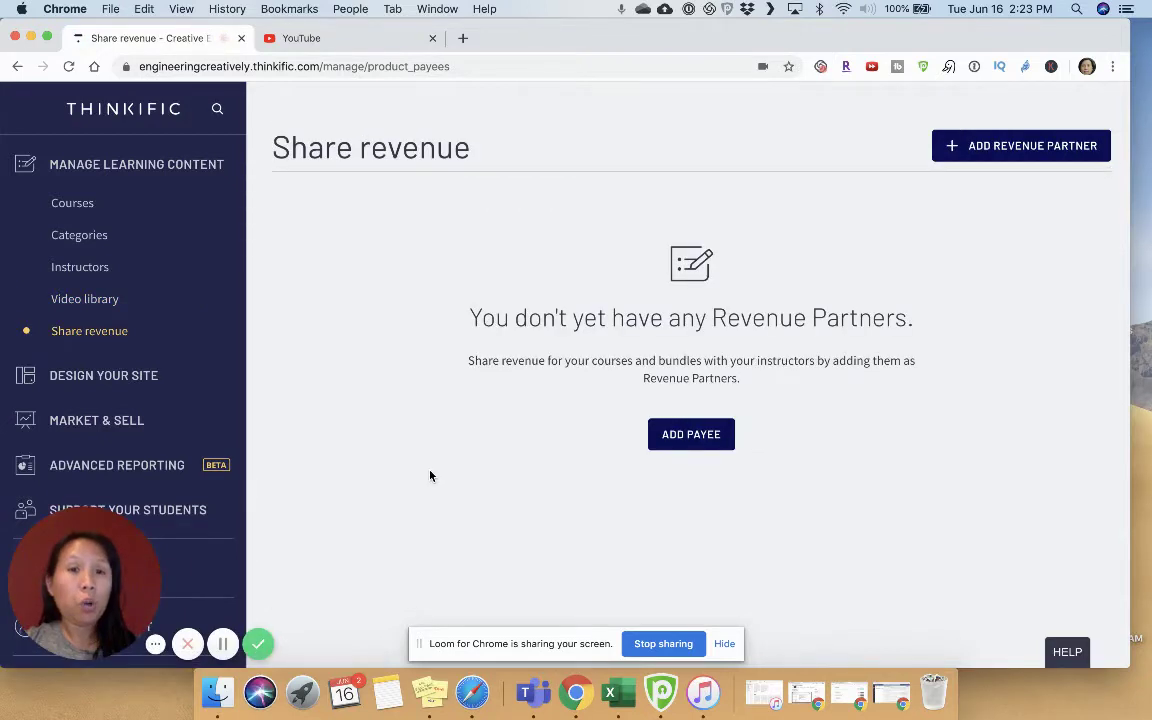
pyautogui.click(709, 440)
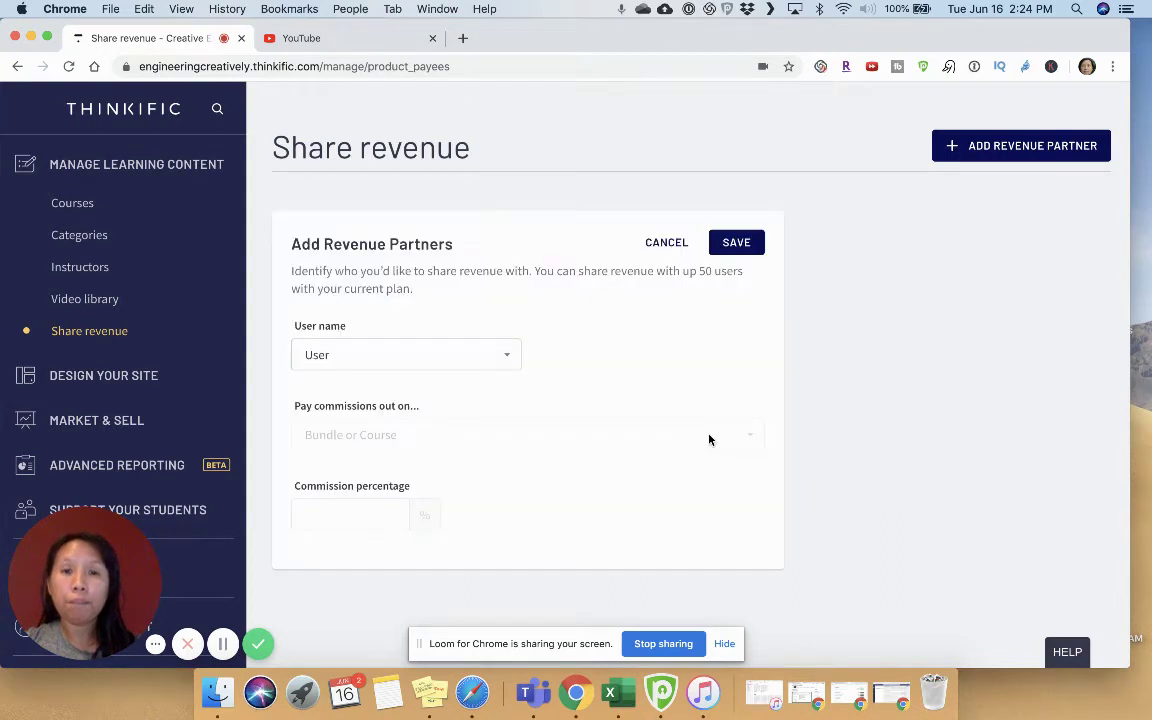
pyautogui.click(391, 358)
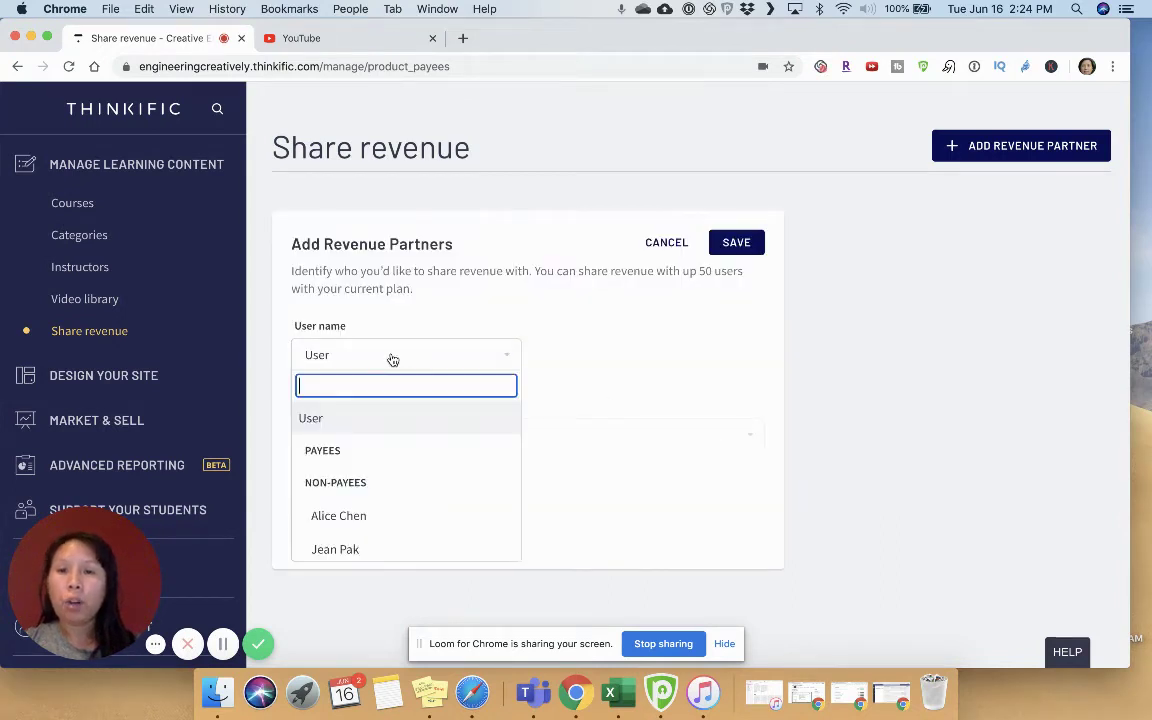
pyautogui.scroll(-2, 367, 514)
pyautogui.click(364, 539)
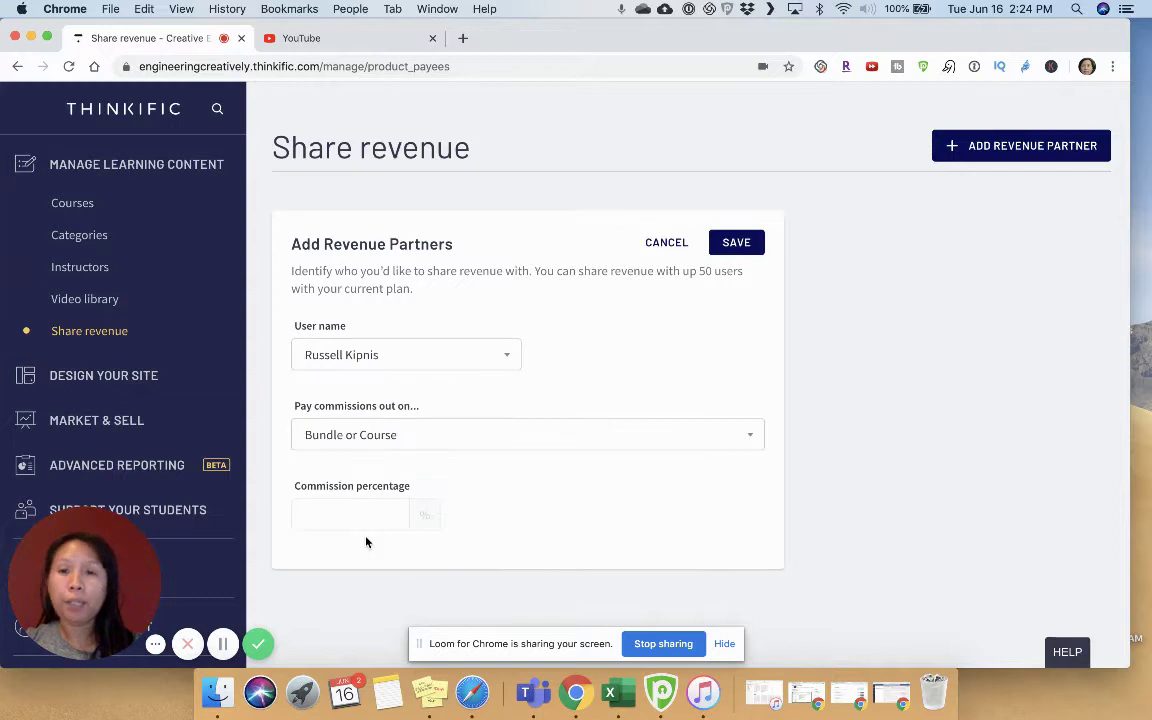
# - Choose the All About Instructional Design course as the one the partner's commissions are paid on
pyautogui.click(345, 434)
pyautogui.scroll(-2, 391, 545)
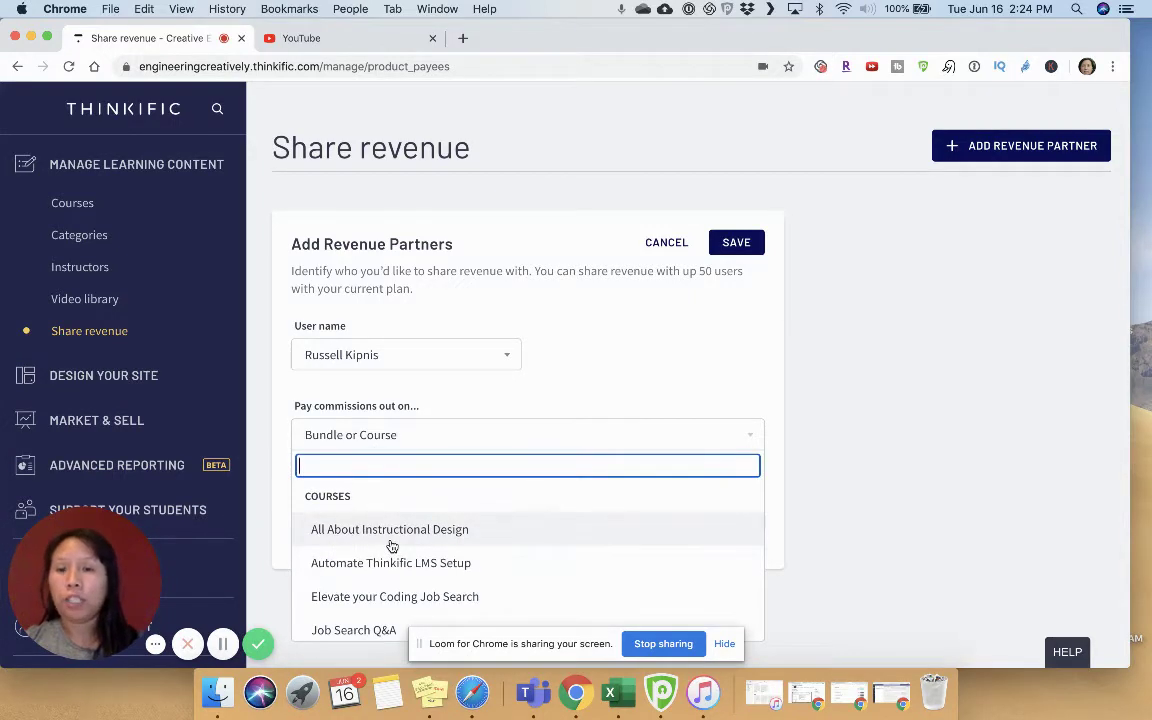
pyautogui.click(390, 540)
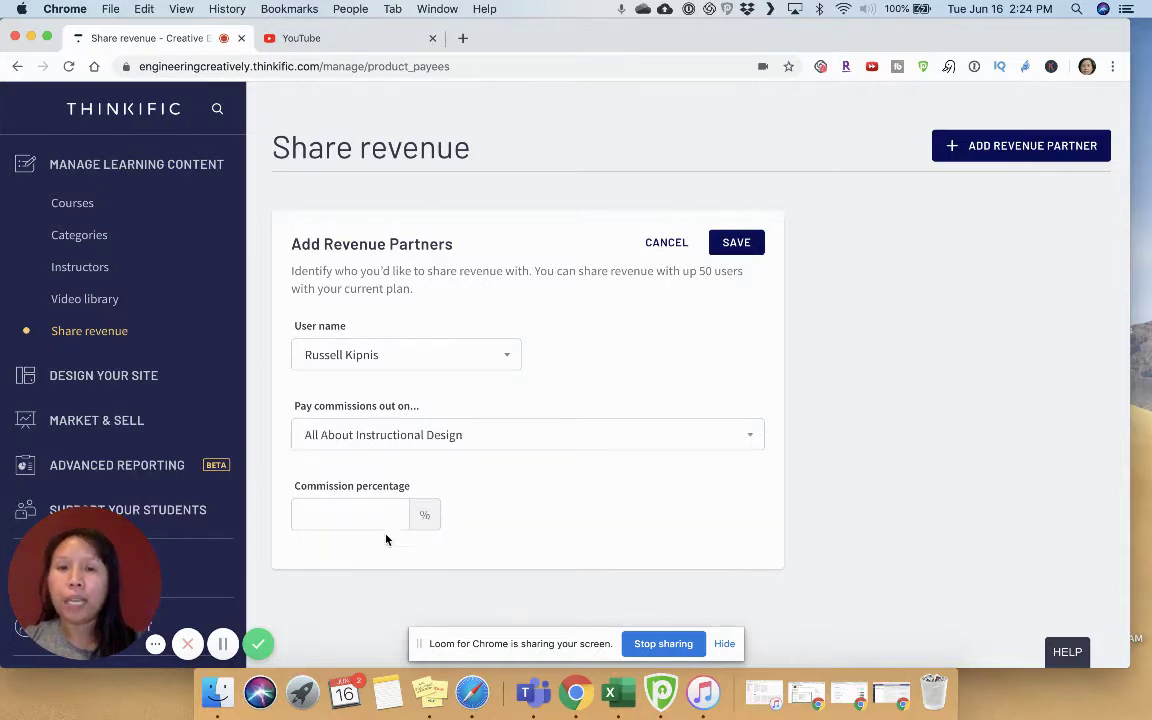
# - Set the revenue partner's commission percentage to 60%
pyautogui.click(369, 515)
pyautogui.write('50')
pyautogui.press('BackSpace')
pyautogui.press('BackSpace')
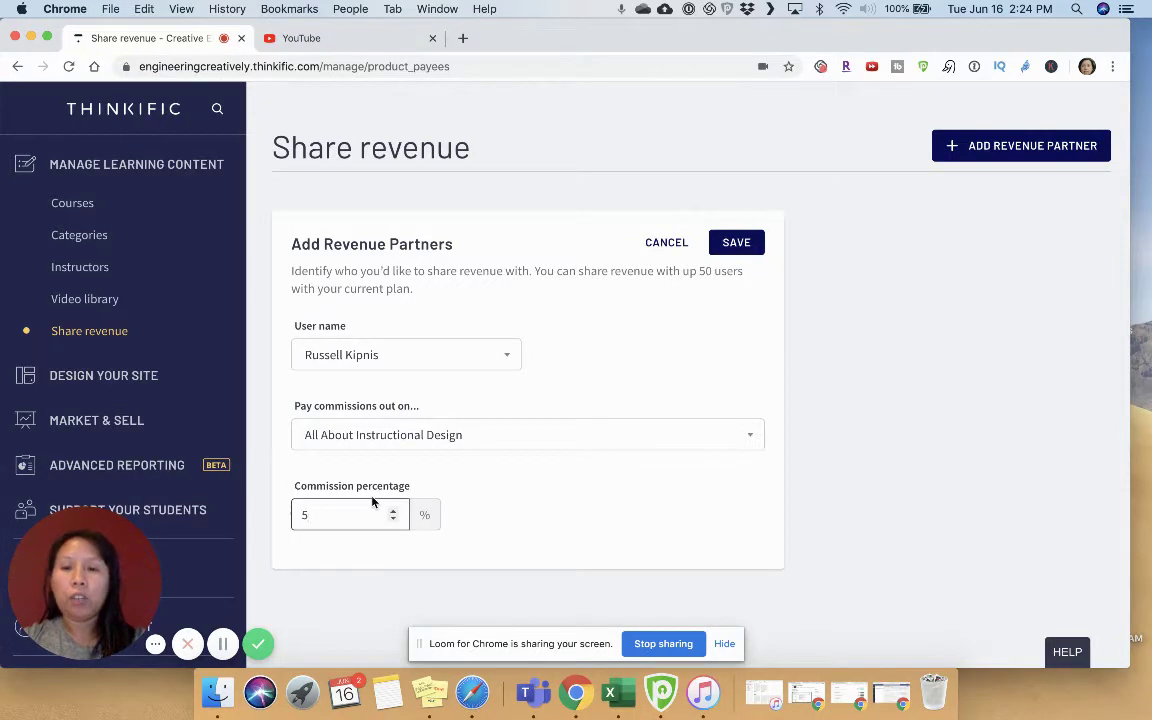
pyautogui.write('50')
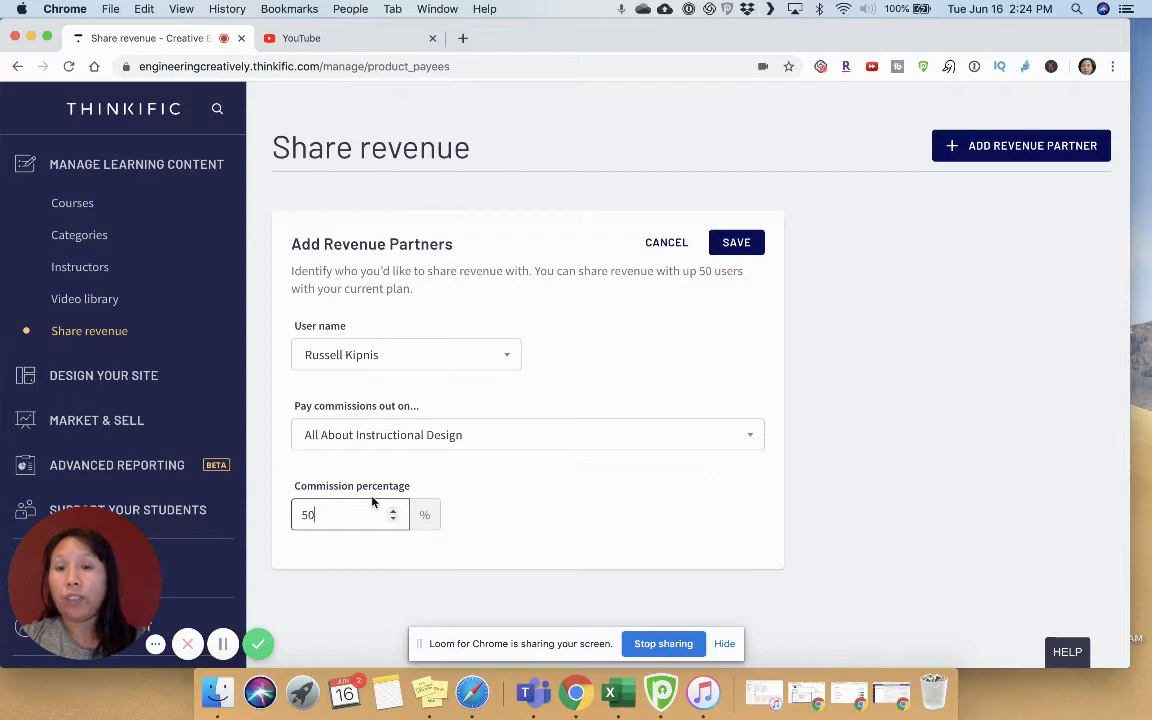
pyautogui.press('BackSpace')
pyautogui.press('BackSpace')
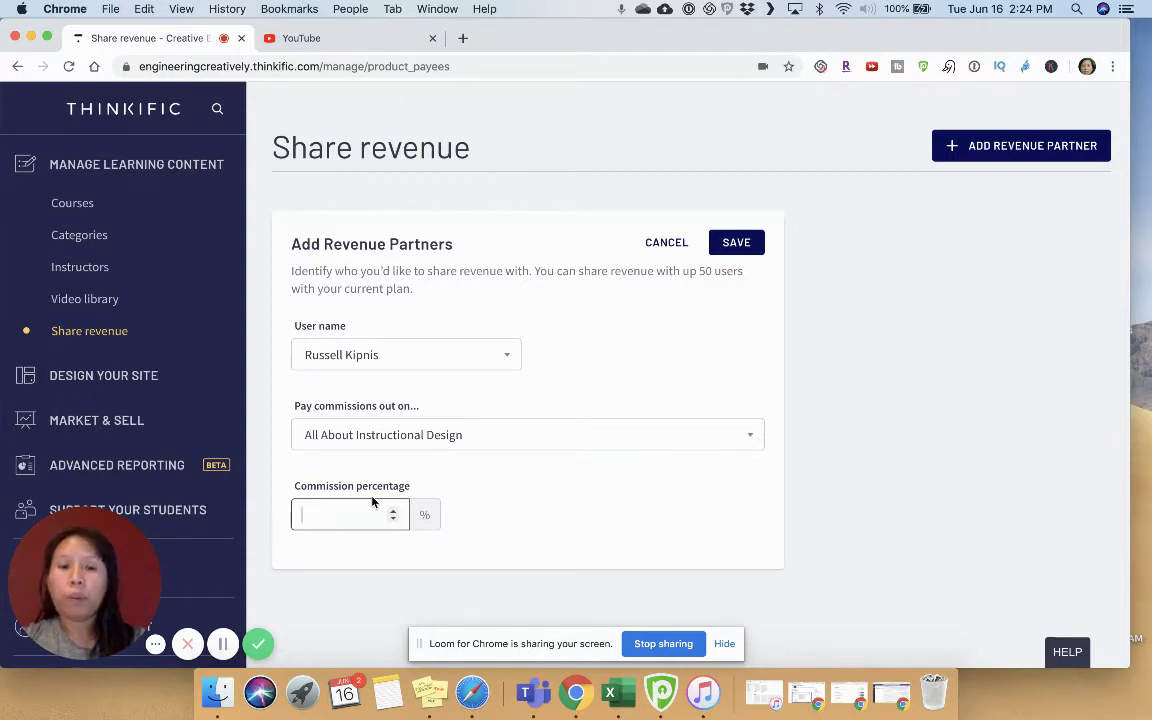
pyautogui.write('60')
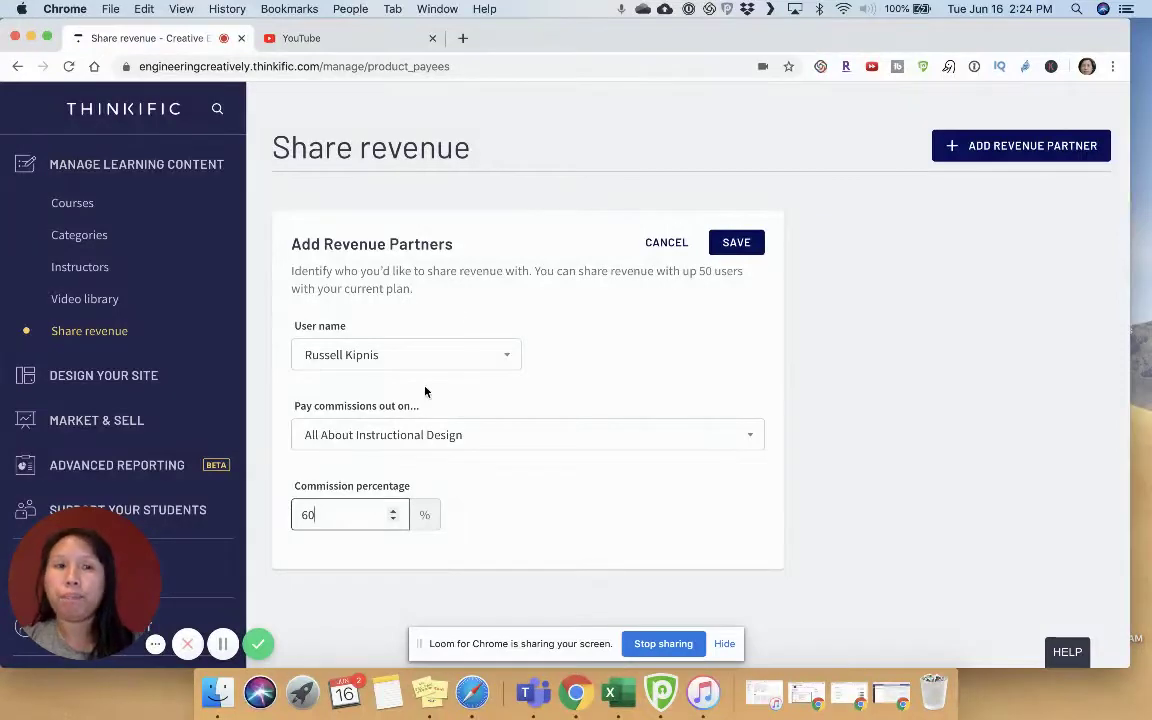
# - Cancel the unsaved revenue partner entry and open the Branding page of the site design settings
pyautogui.click(667, 250)
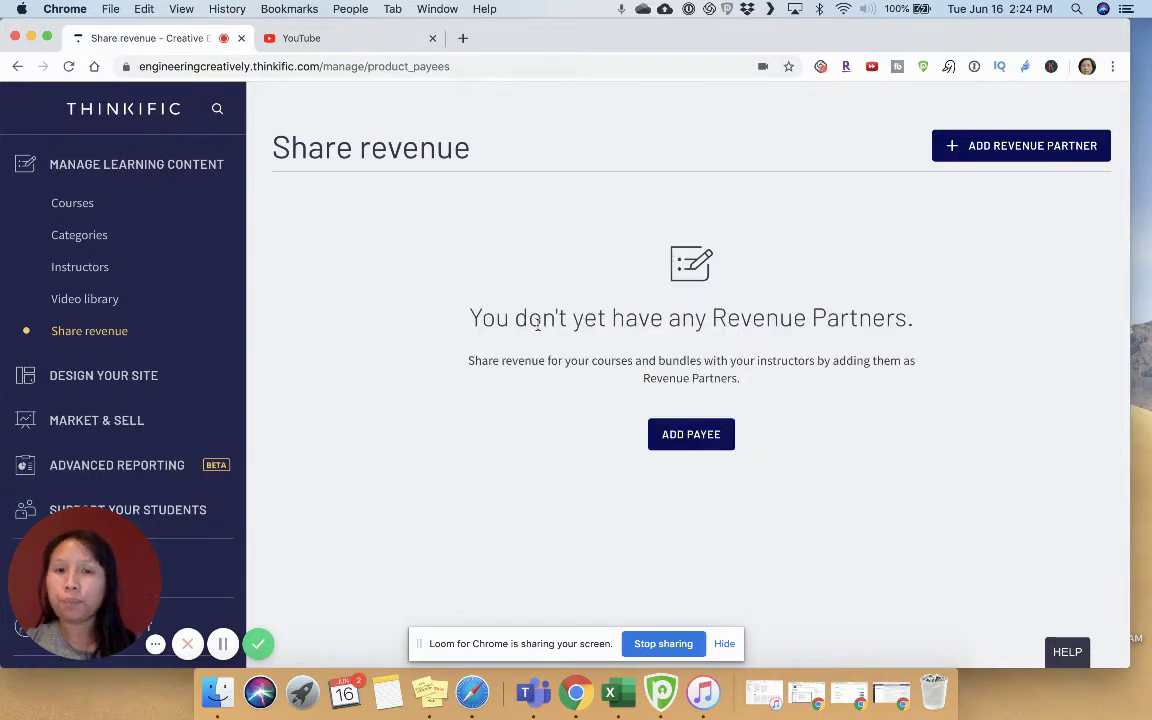
pyautogui.scroll(-1, 222, 350)
pyautogui.scroll(-3, 222, 350)
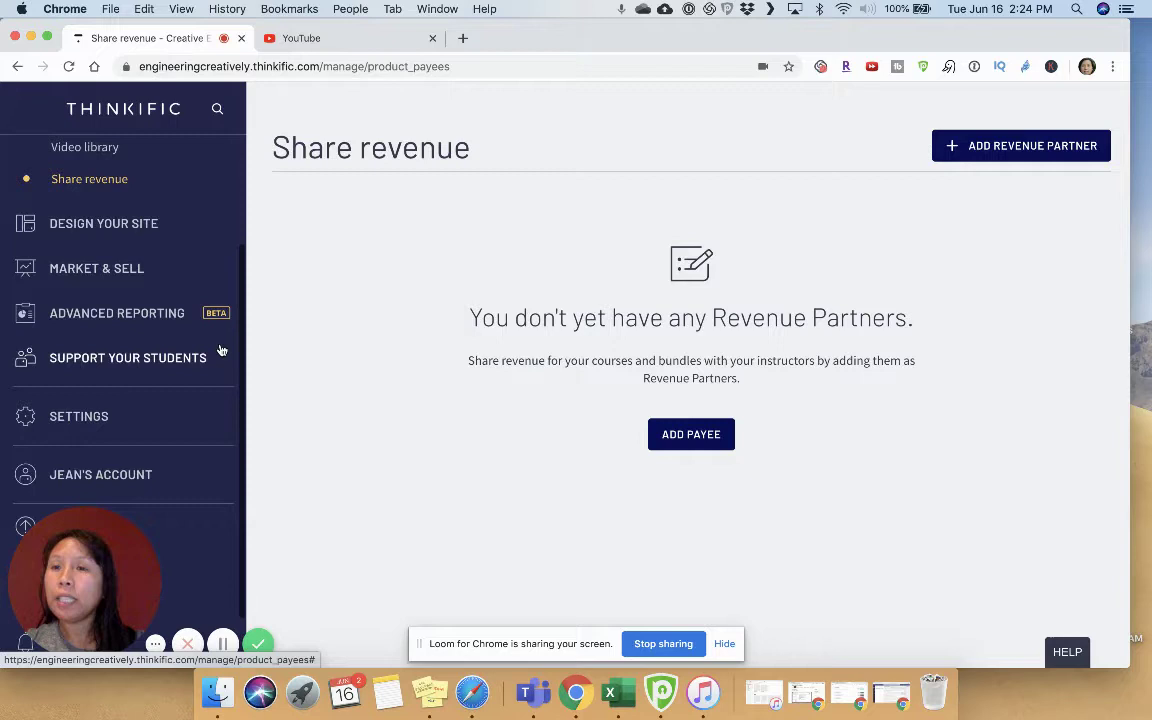
pyautogui.click(141, 237)
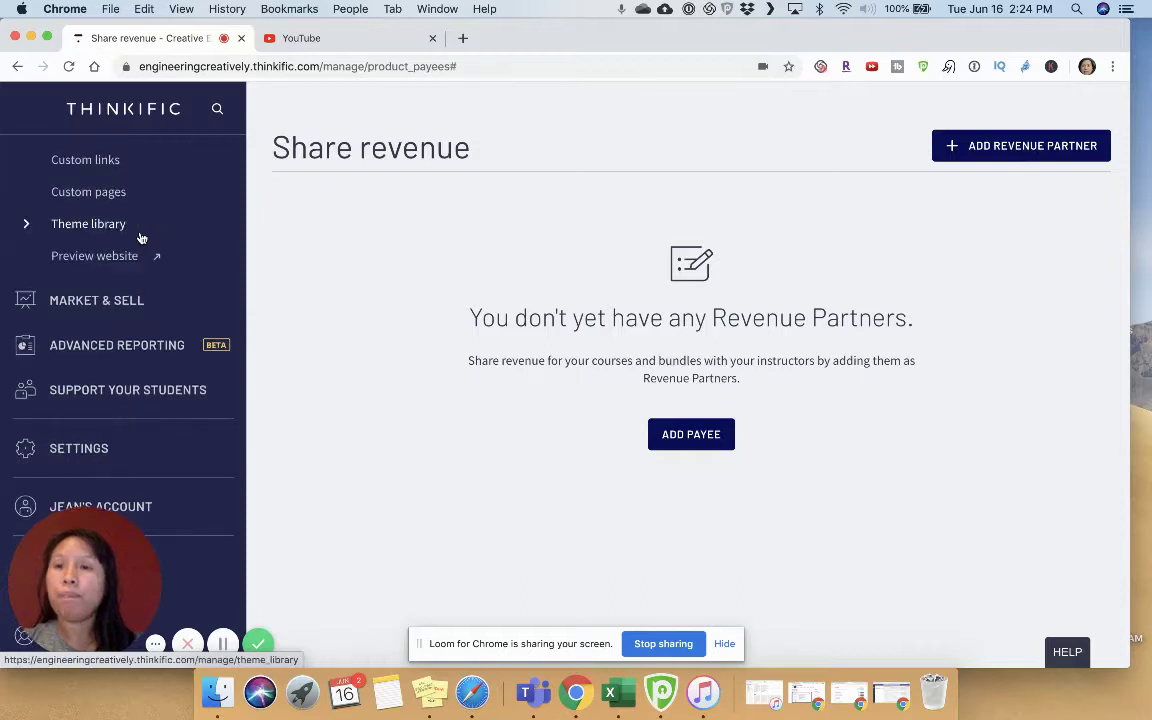
pyautogui.scroll(2, 141, 237)
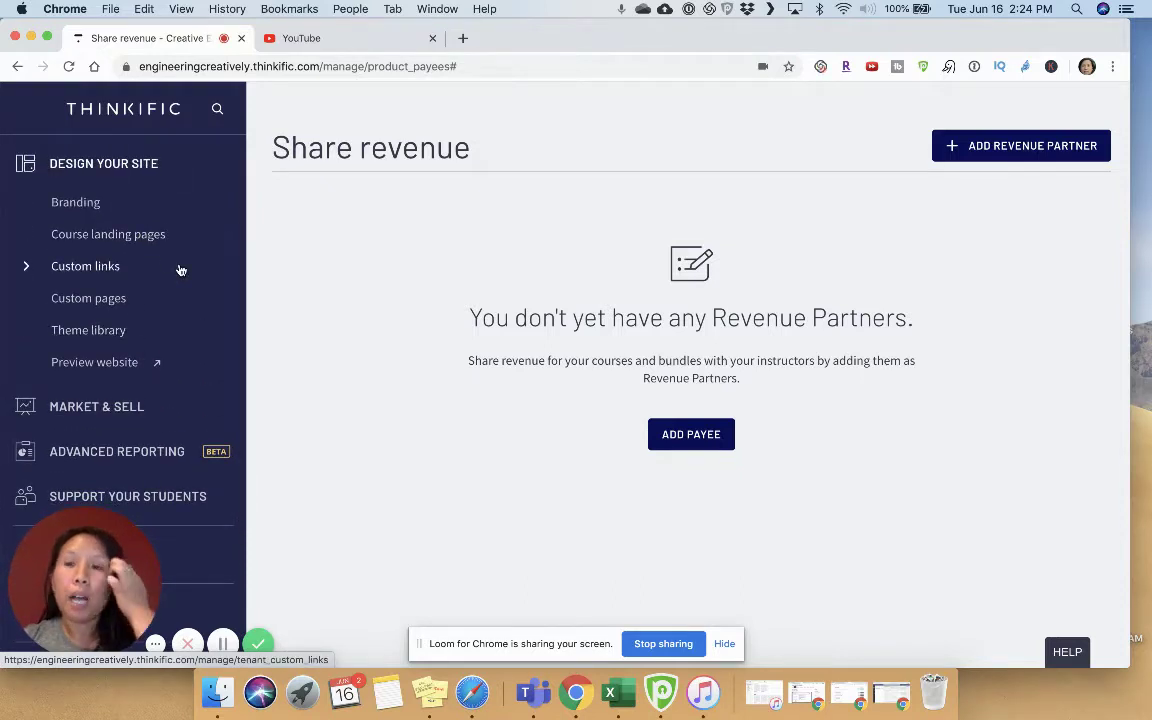
pyautogui.click(66, 206)
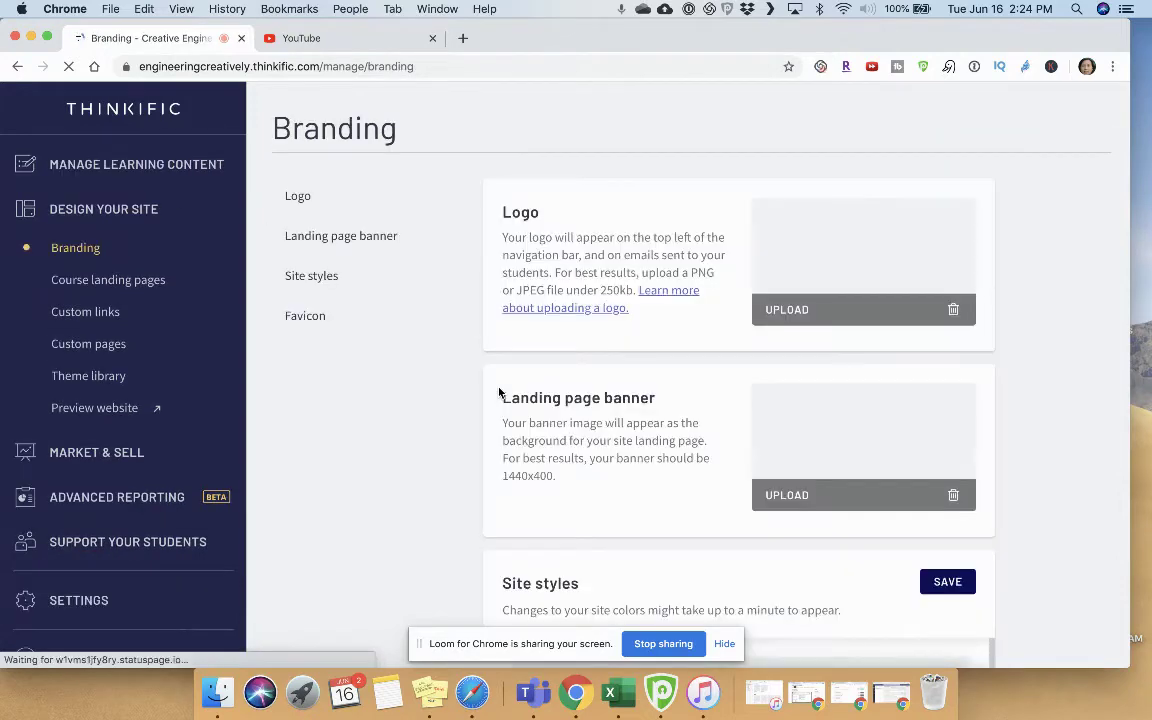
# - Look over the logo and landing page banner settings, then check the Brand Color picker's hex code field and cancel without choosing a color
pyautogui.scroll(-3, 656, 414)
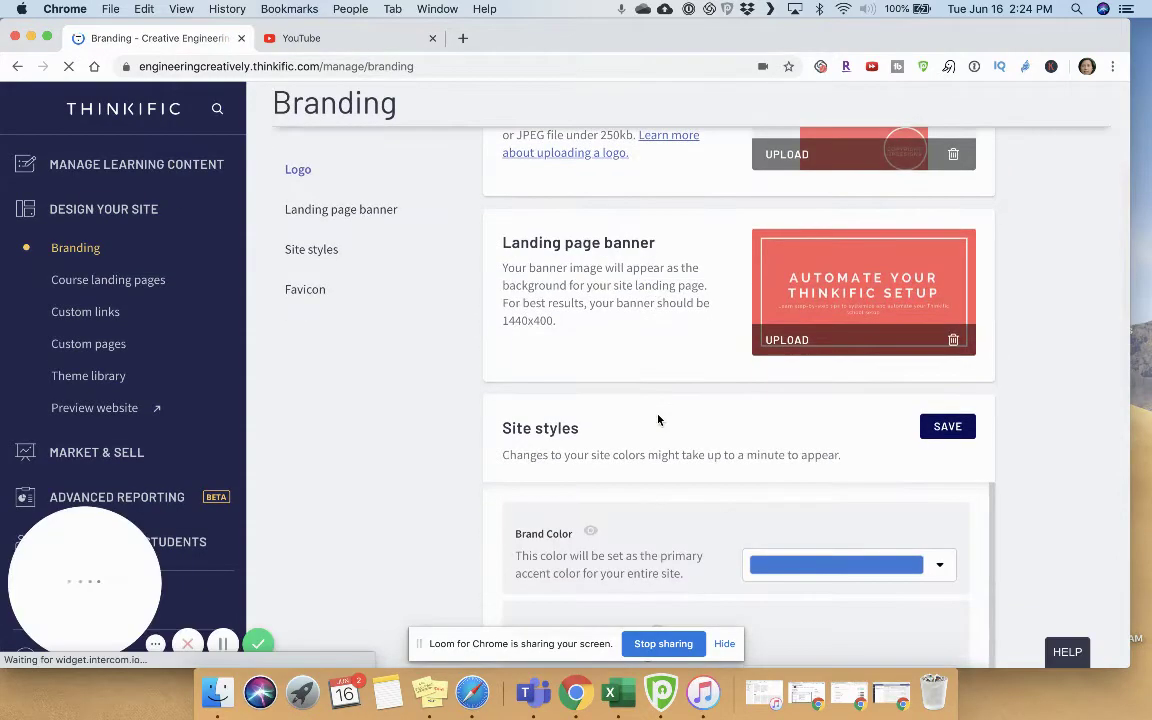
pyautogui.scroll(-2, 658, 418)
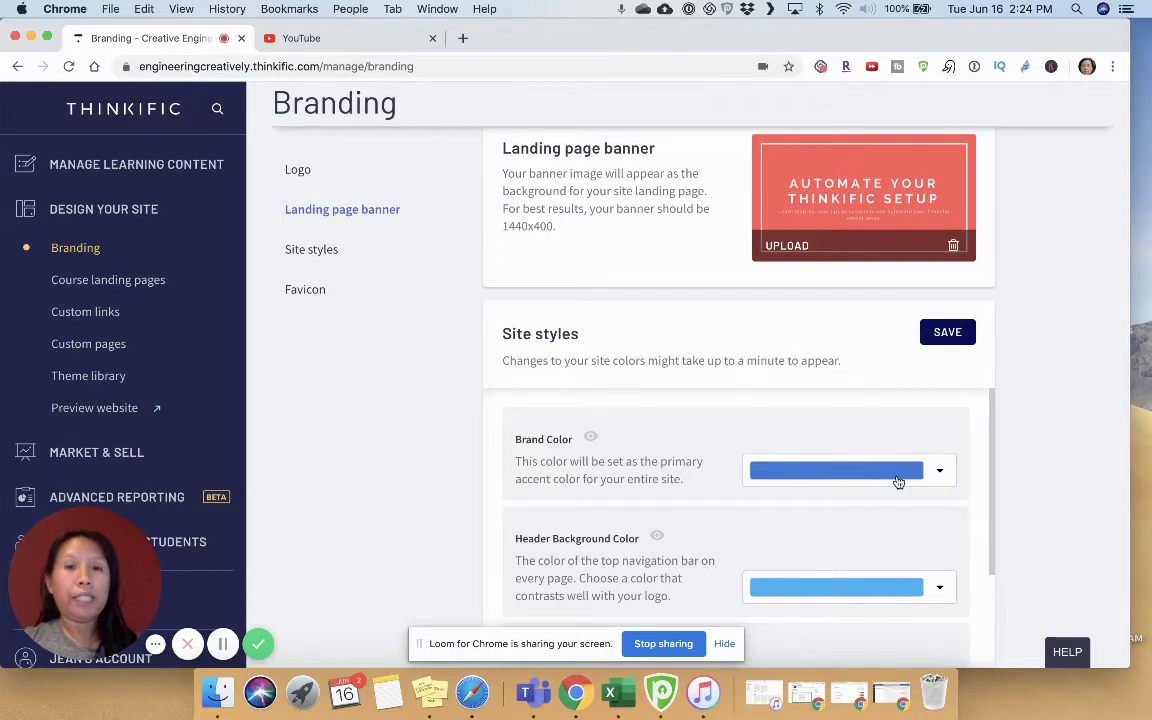
pyautogui.click(898, 482)
pyautogui.scroll(-2, 898, 482)
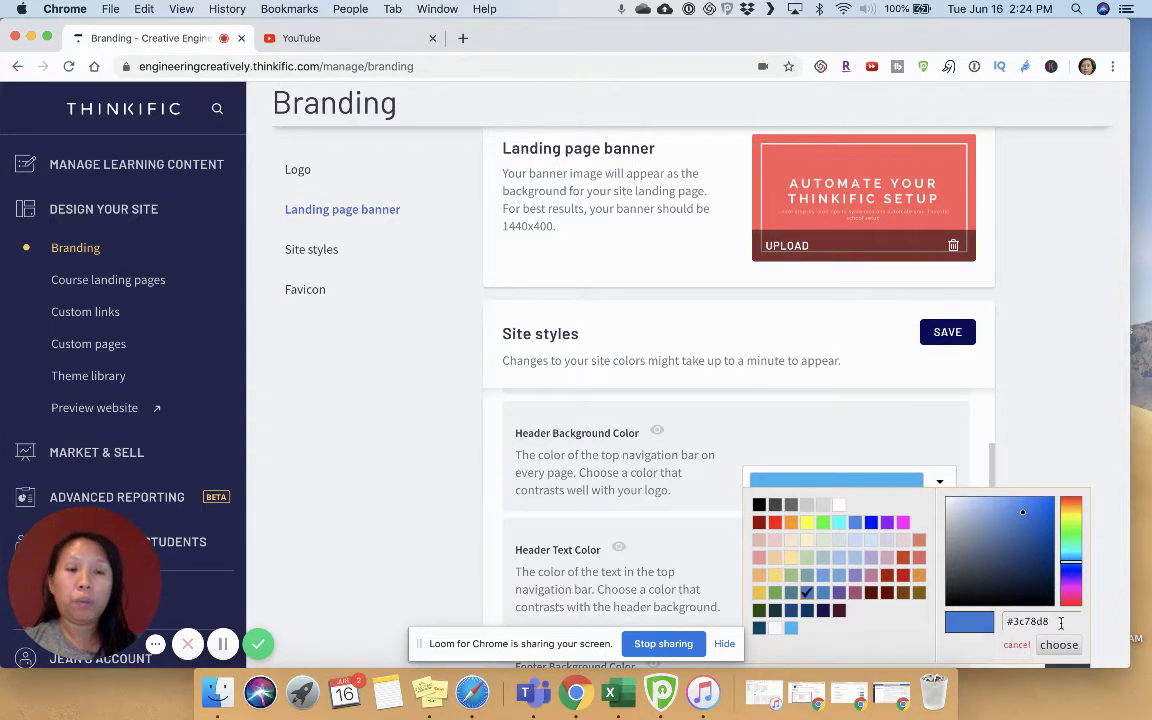
pyautogui.moveTo(1061, 622); pyautogui.dragTo(1005, 624)
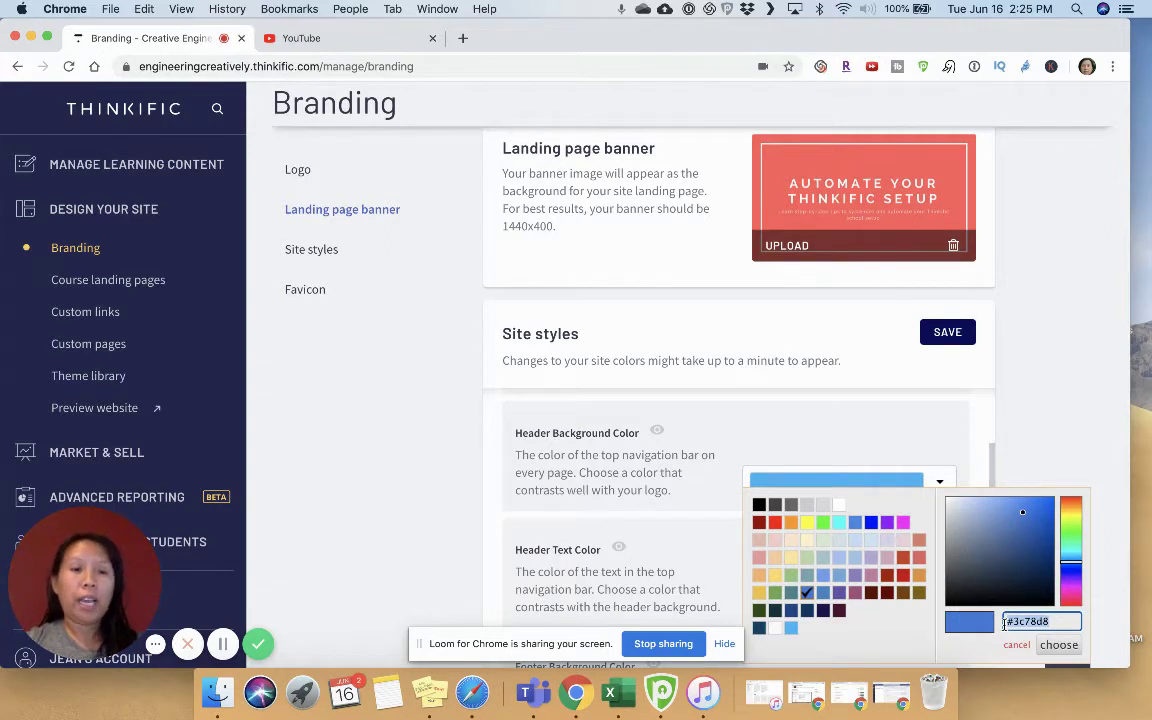
pyautogui.click(1022, 652)
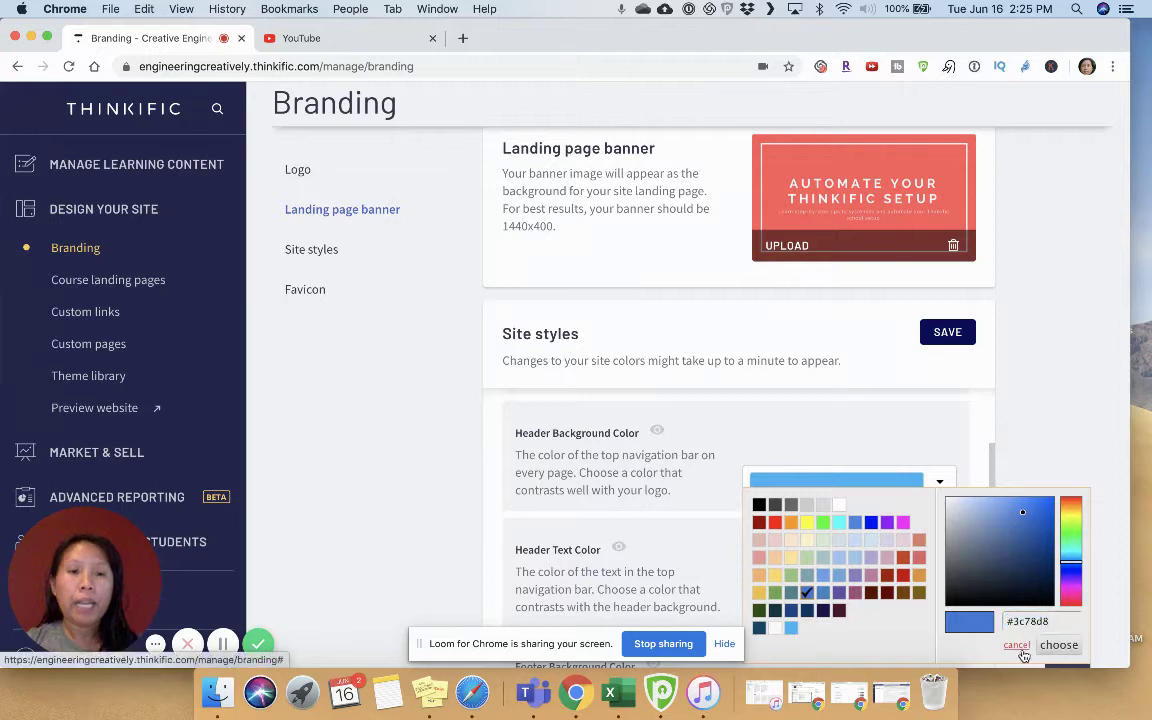
# - Review the remaining site style colors for header text, footer and buttons, down to the favicon setting
pyautogui.scroll(-3, 848, 505)
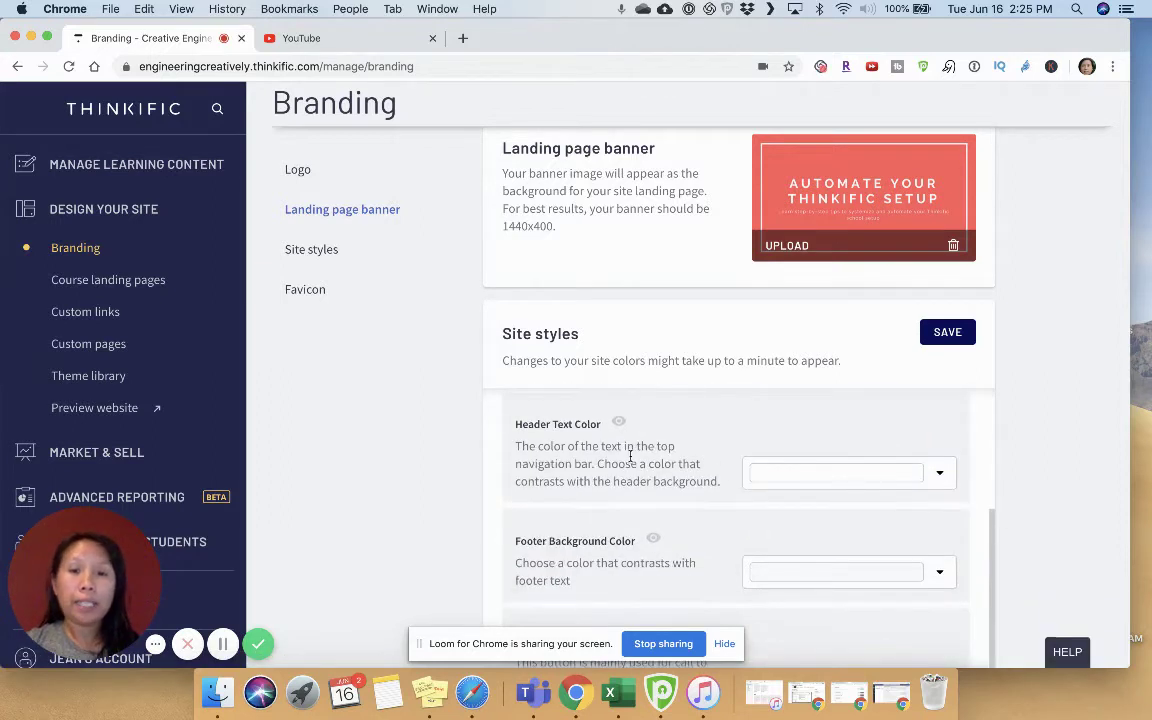
pyautogui.scroll(-2, 632, 562)
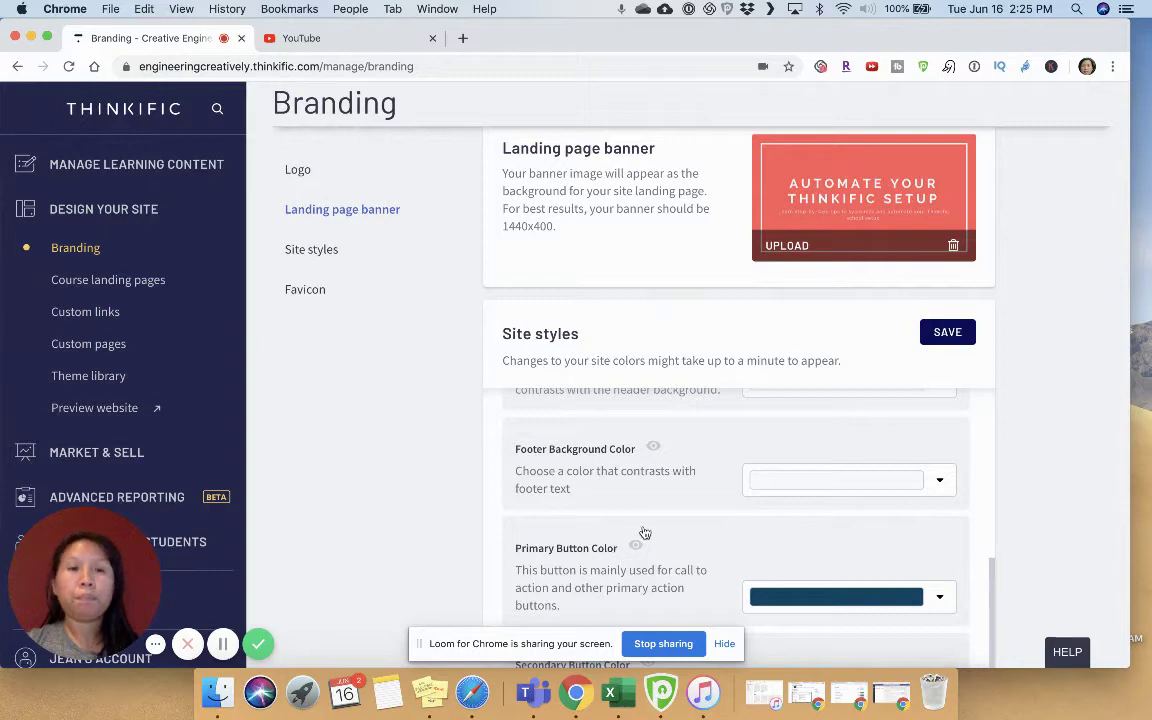
pyautogui.scroll(-5, 1035, 469)
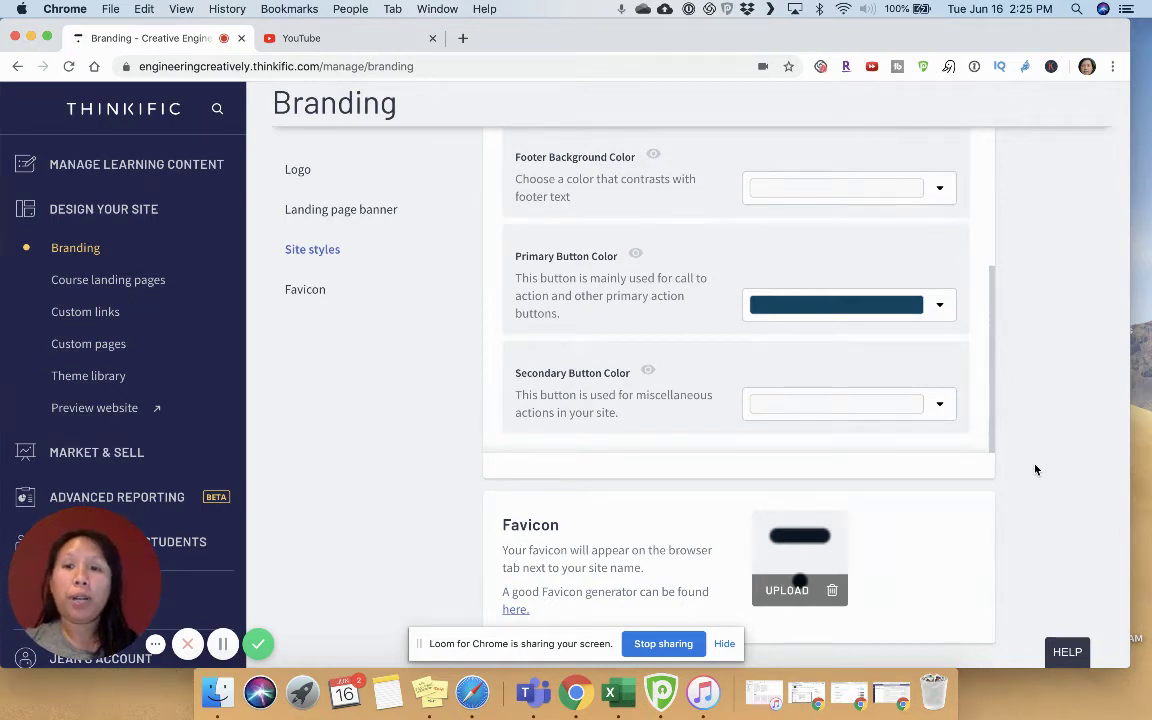
# - Open the course landing pages and look through the listed courses
pyautogui.click(112, 289)
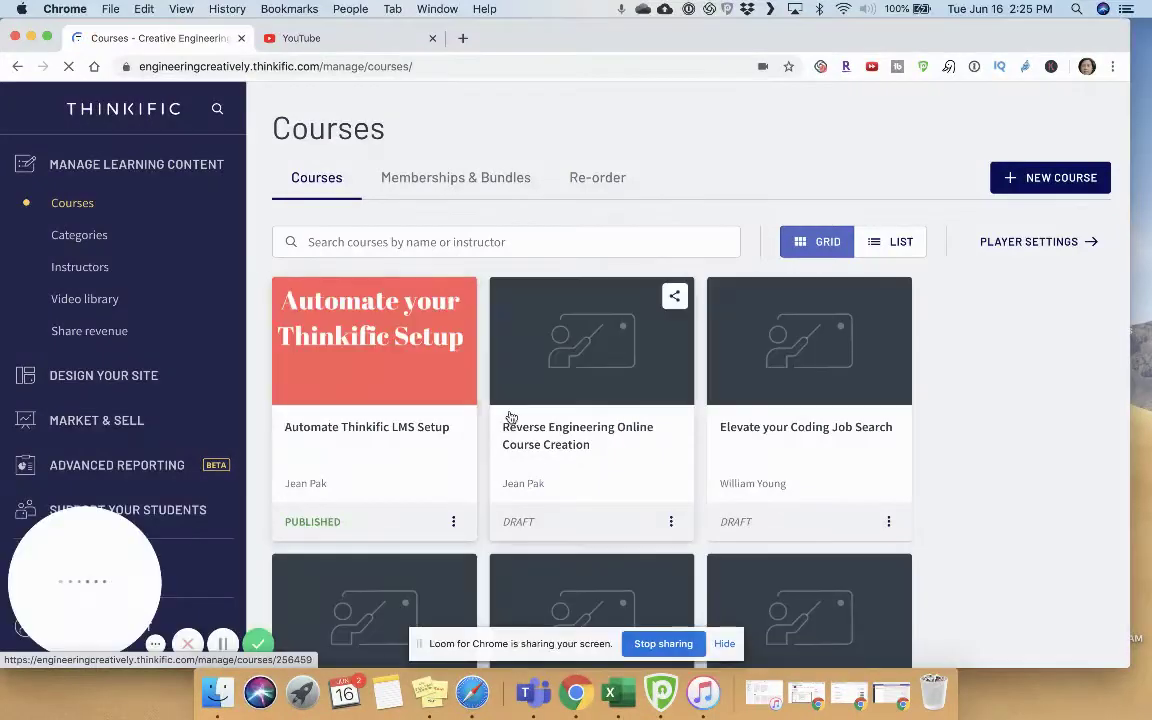
pyautogui.scroll(-3, 510, 417)
pyautogui.scroll(3, 509, 419)
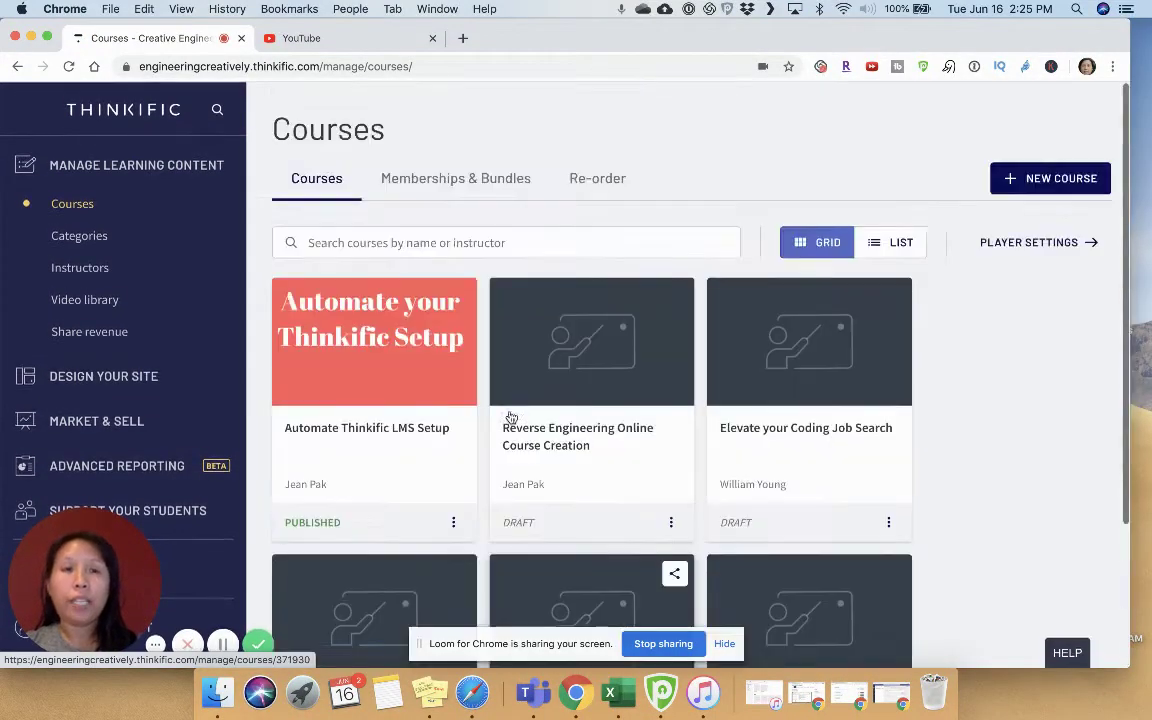
pyautogui.scroll(-1, 396, 413)
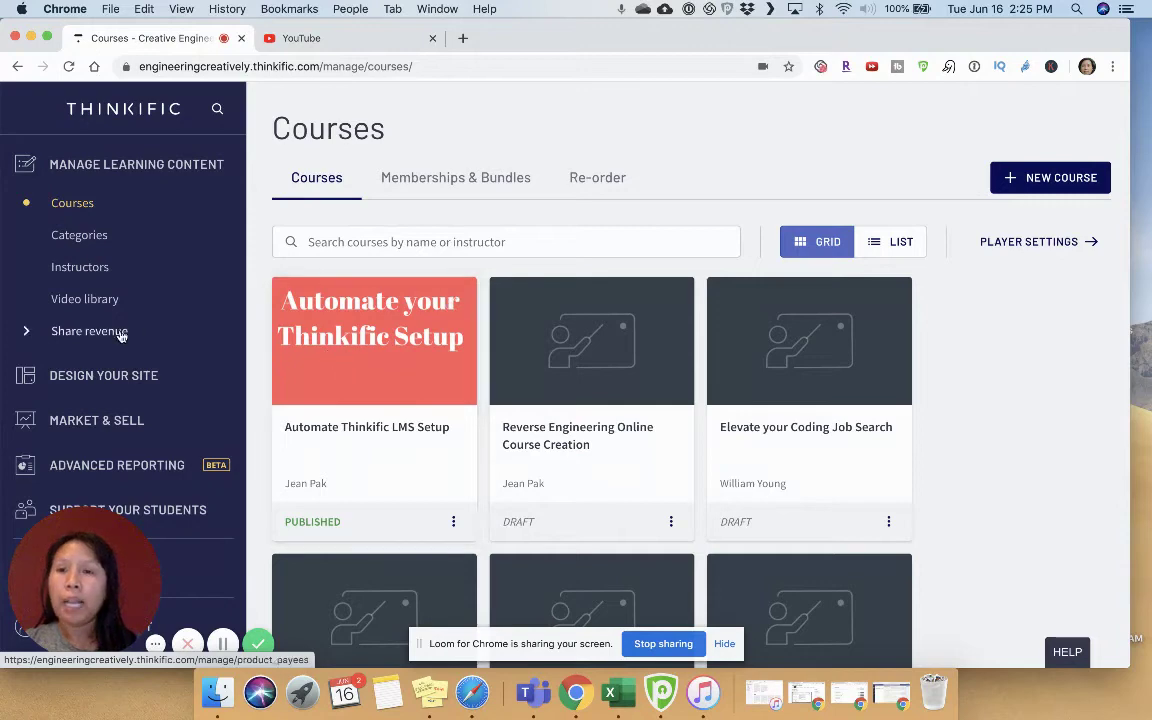
# - Return to the site design options and select the course landing pages again
pyautogui.scroll(-1, 121, 336)
pyautogui.scroll(-3, 121, 336)
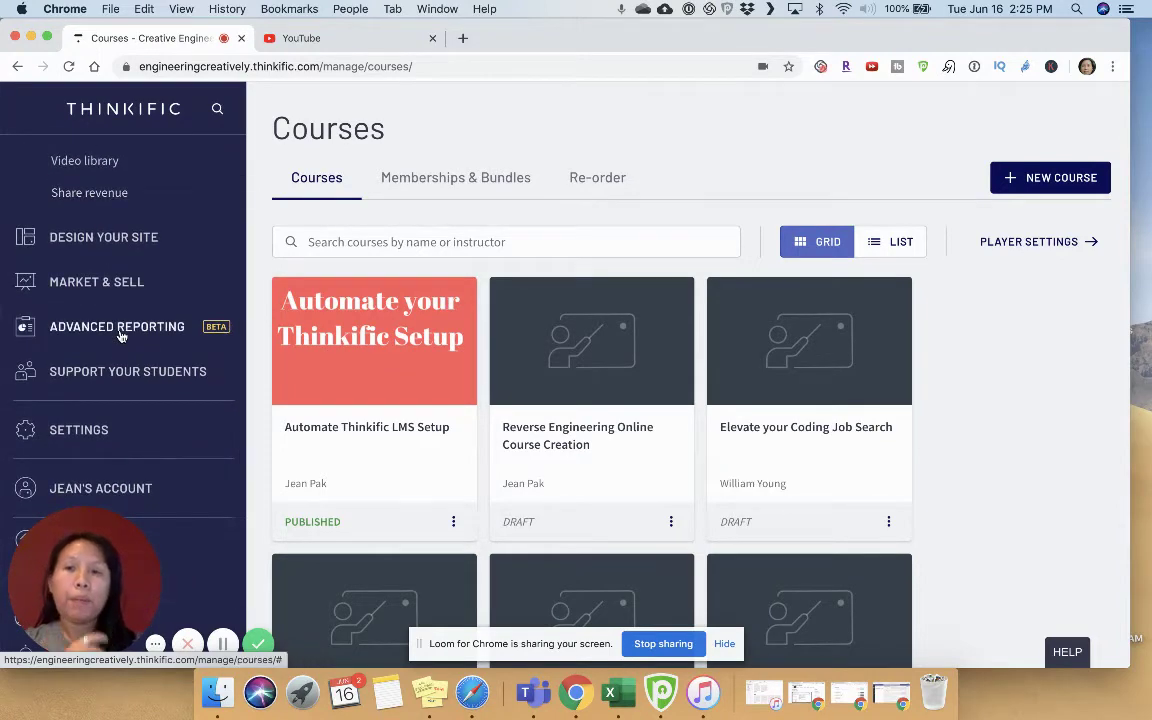
pyautogui.scroll(4, 121, 336)
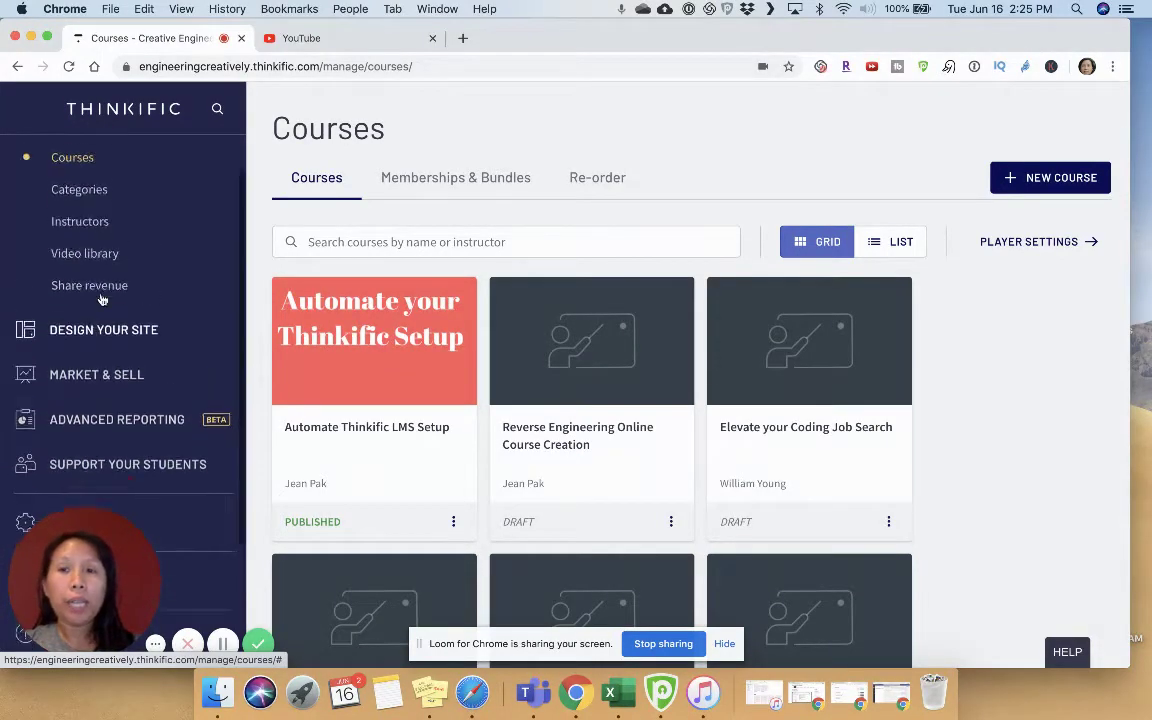
pyautogui.click(96, 370)
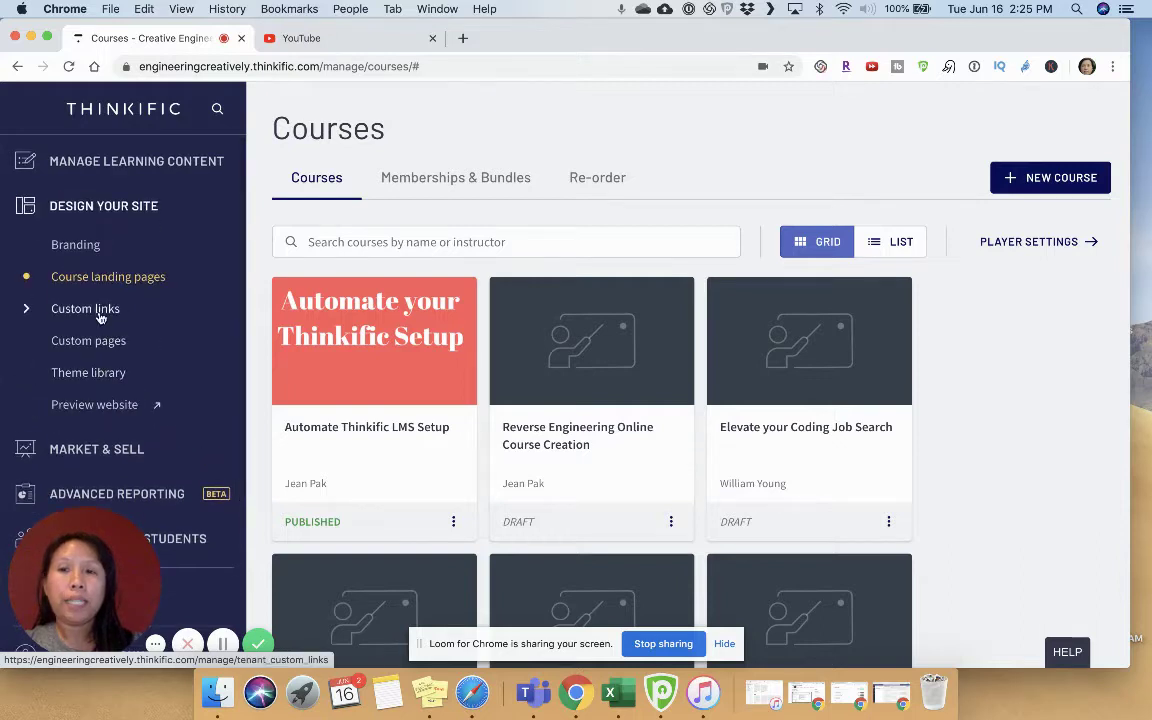
pyautogui.click(107, 277)
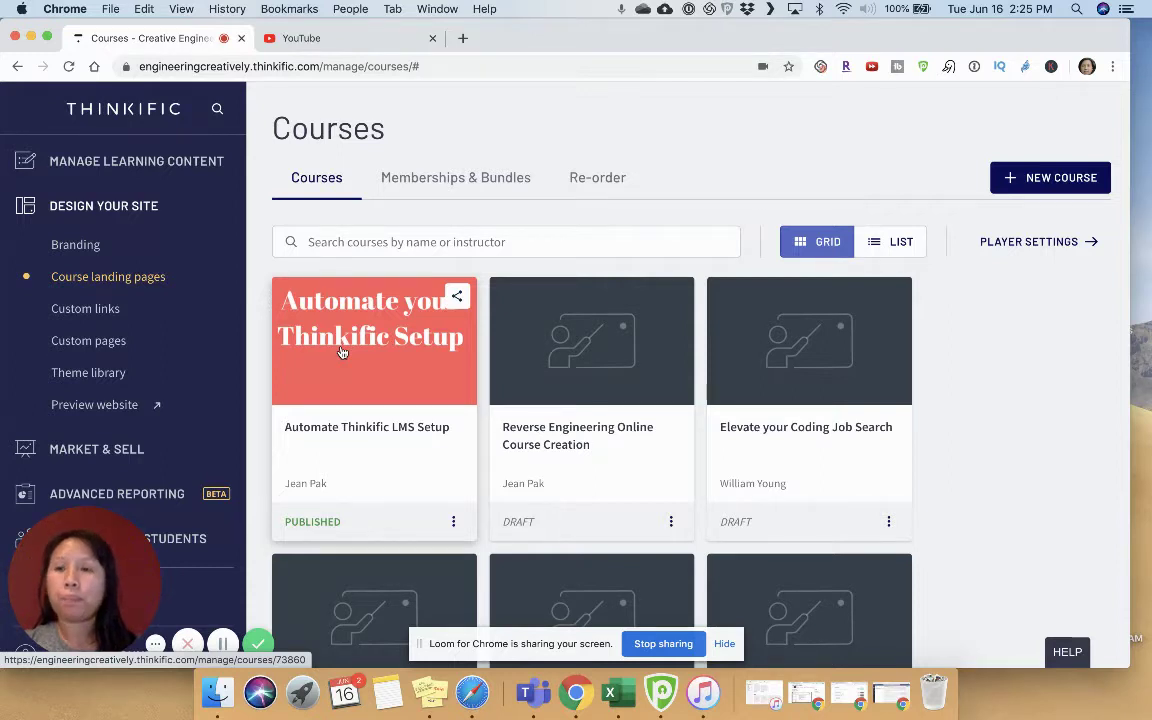
# - Start a new custom link for the site header and give it the link text "New LInk"
pyautogui.click(92, 312)
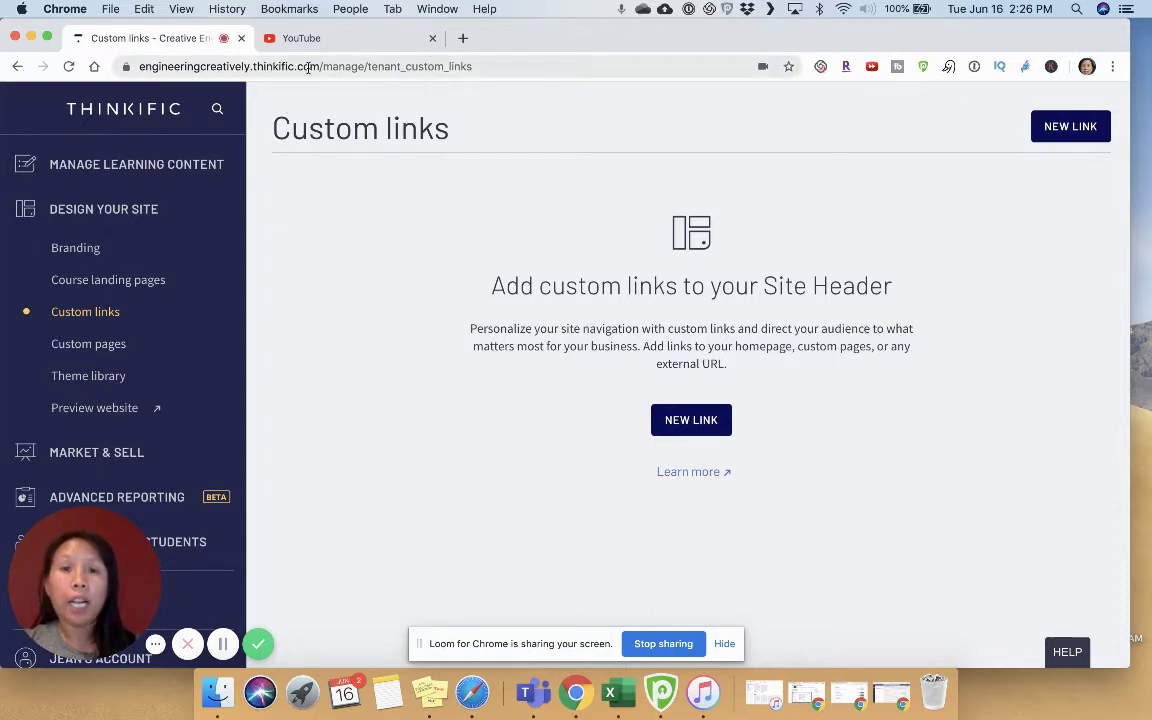
pyautogui.click(691, 421)
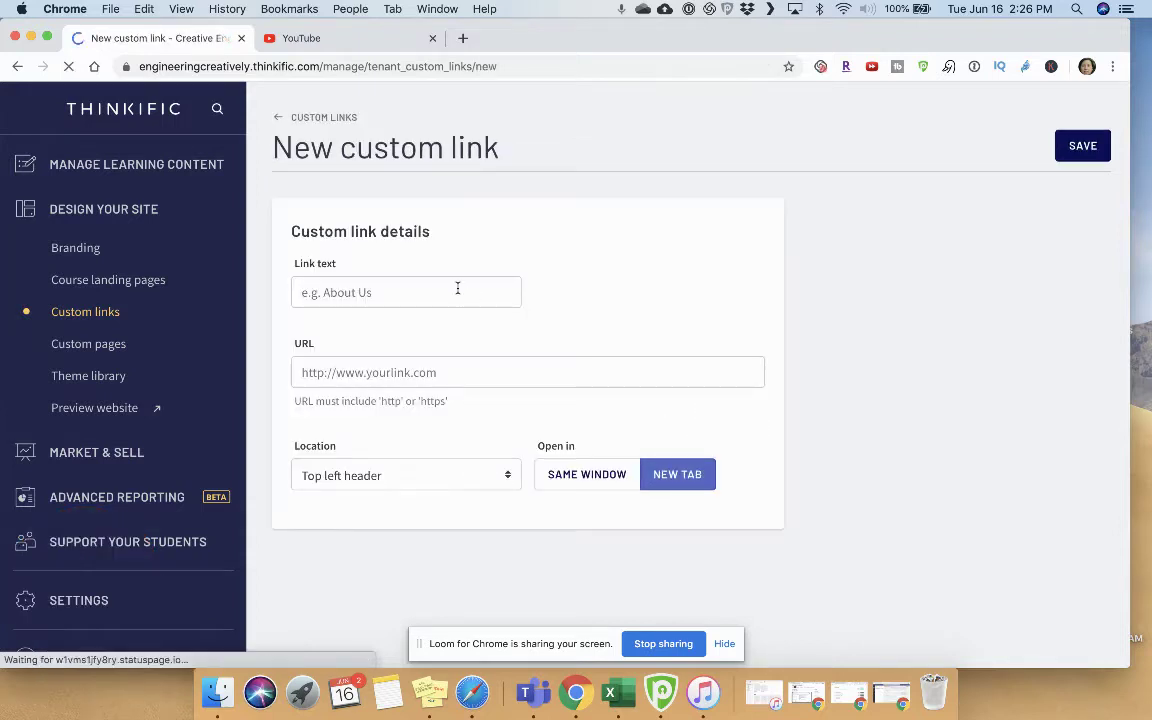
pyautogui.click(444, 288)
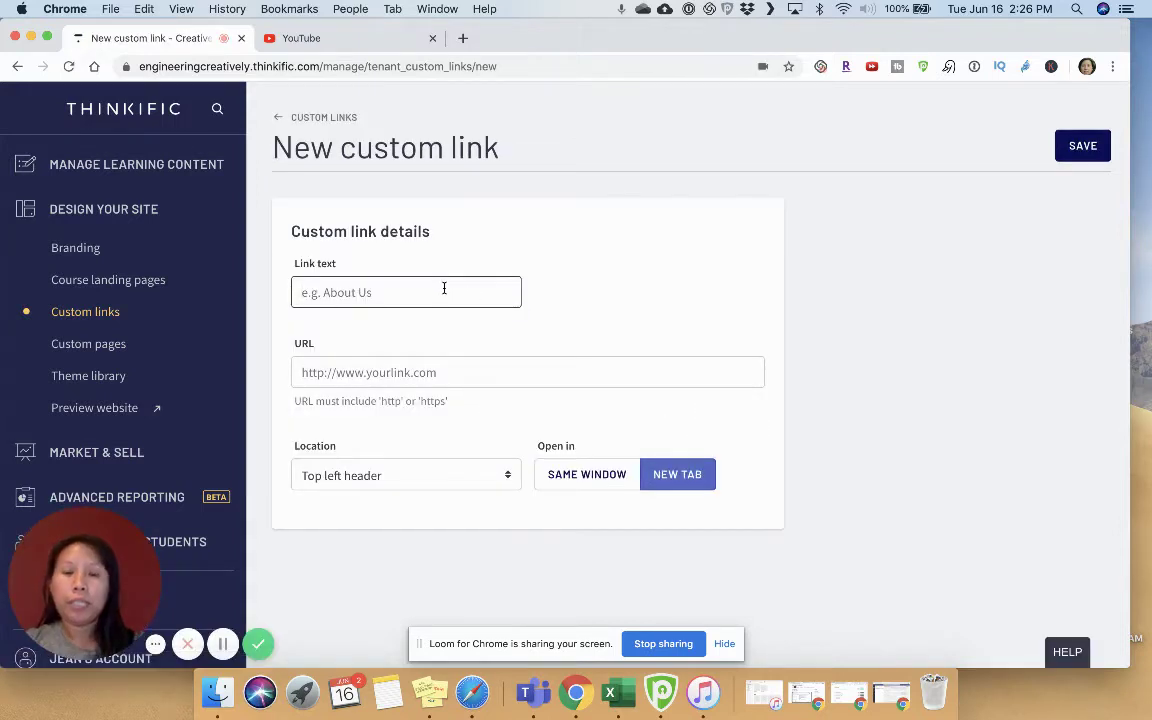
pyautogui.write('New LInk')
pyautogui.press('Tab')
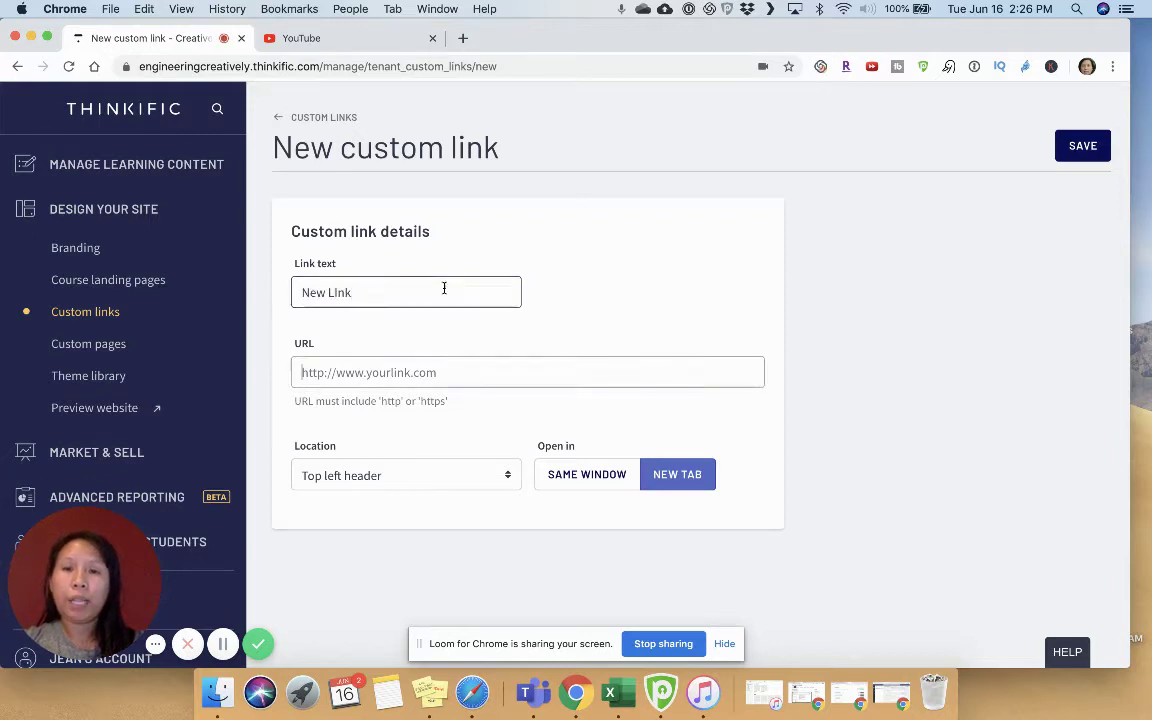
# - Enter the site owner's personal website address as the custom link's URL and save the link
pyautogui.write('jeanpka.')
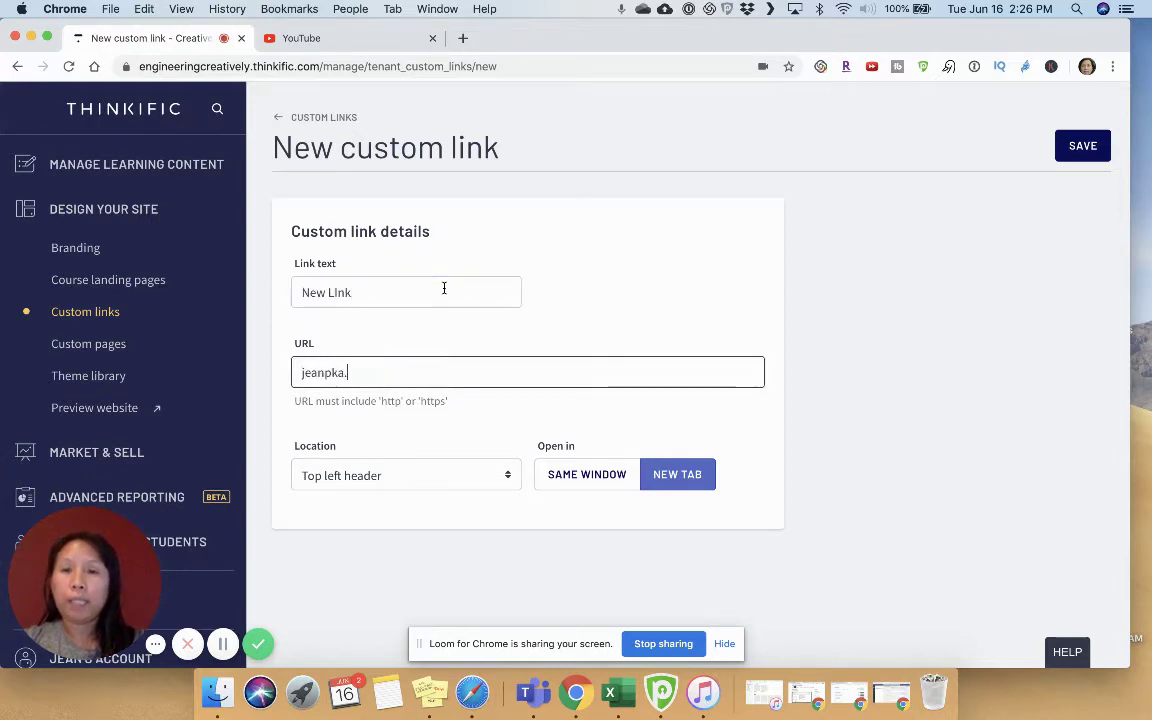
pyautogui.press('BackSpace')
pyautogui.press('BackSpace')
pyautogui.press('BackSpace')
pyautogui.write('ak.co')
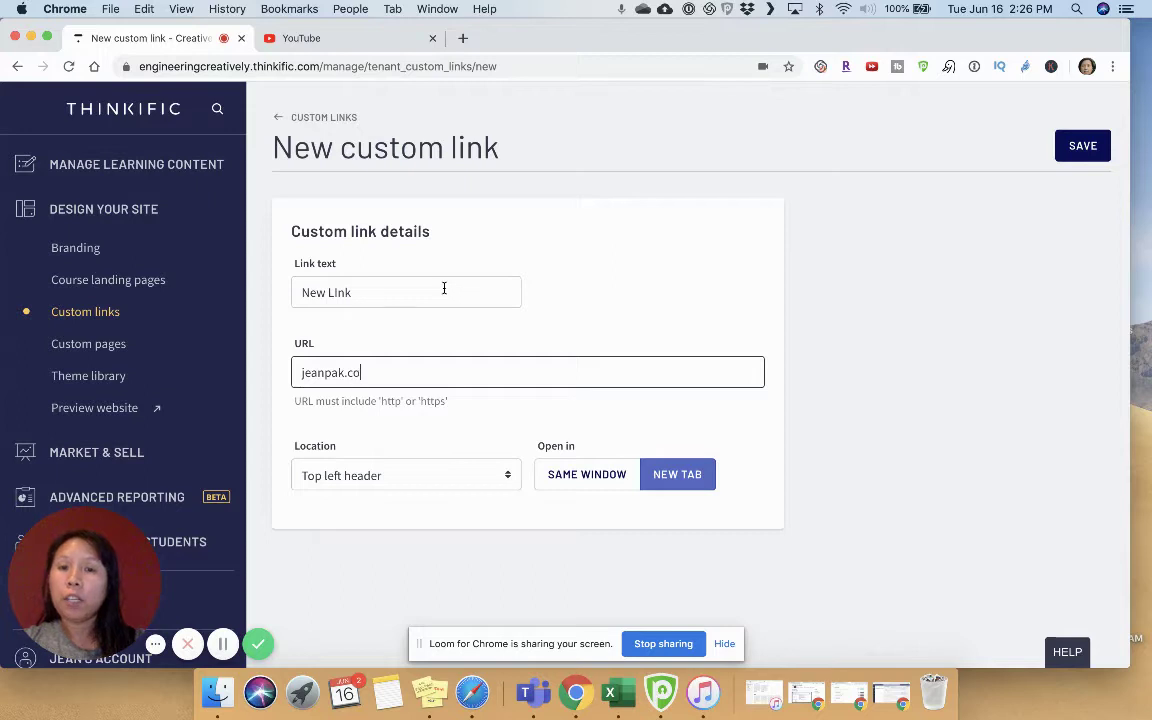
pyautogui.click(1068, 158)
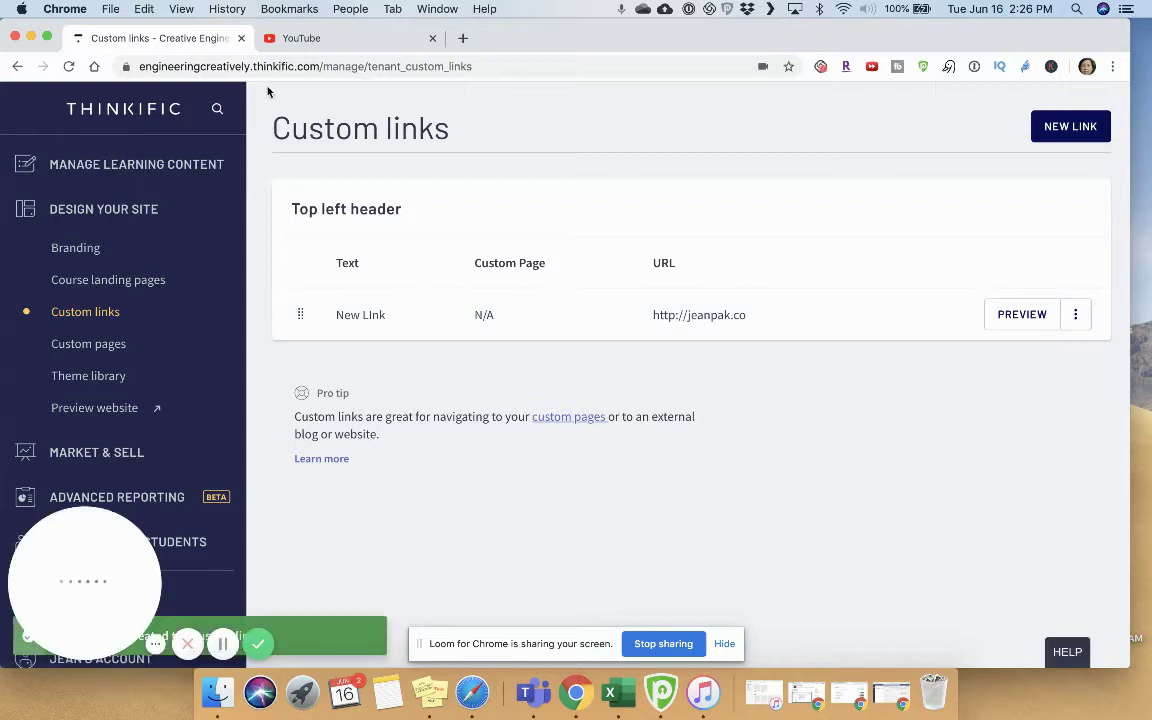
# - Check the saved link's URL against the site's own address, then view the list of custom pages
pyautogui.click(318, 67)
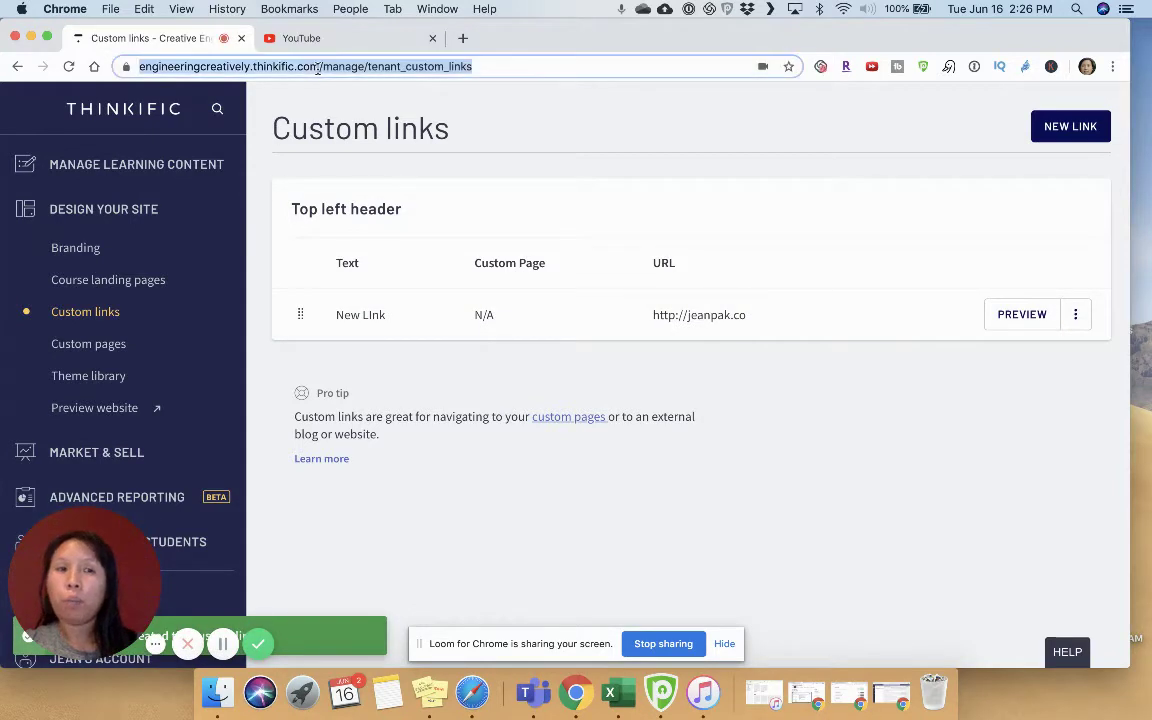
pyautogui.click(741, 315)
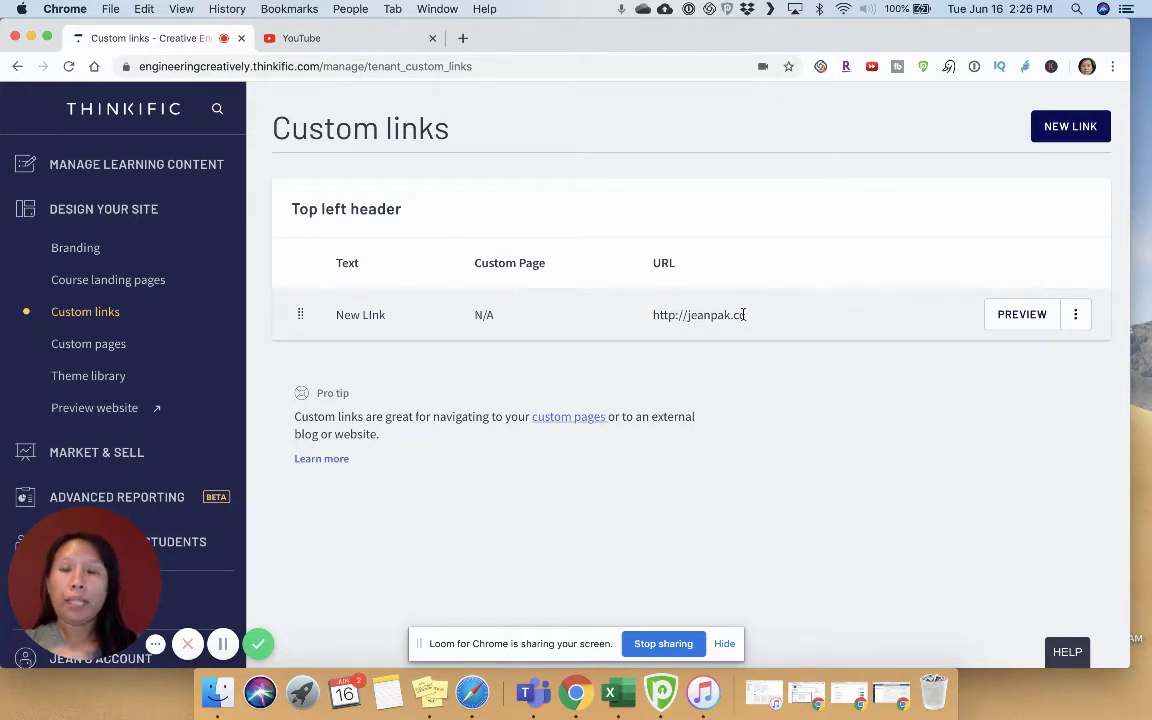
pyautogui.click(105, 347)
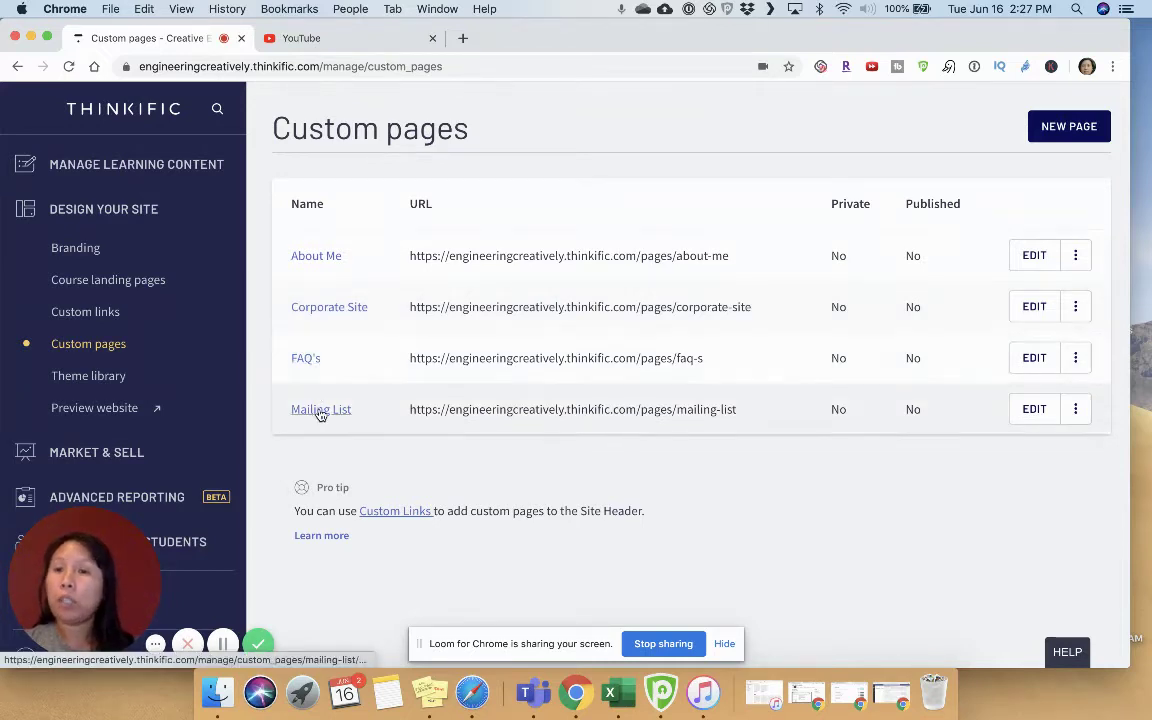
# - Look through the published and installed themes in the theme library, then view the themes available to explore
pyautogui.click(108, 379)
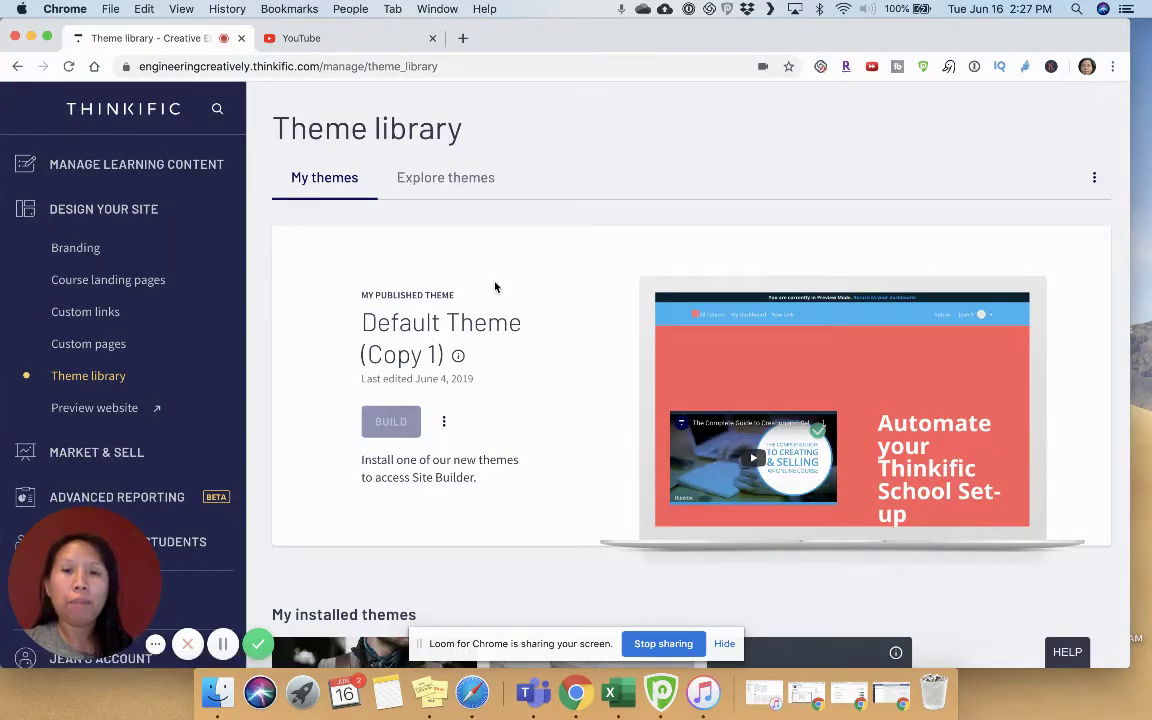
pyautogui.scroll(-3, 565, 410)
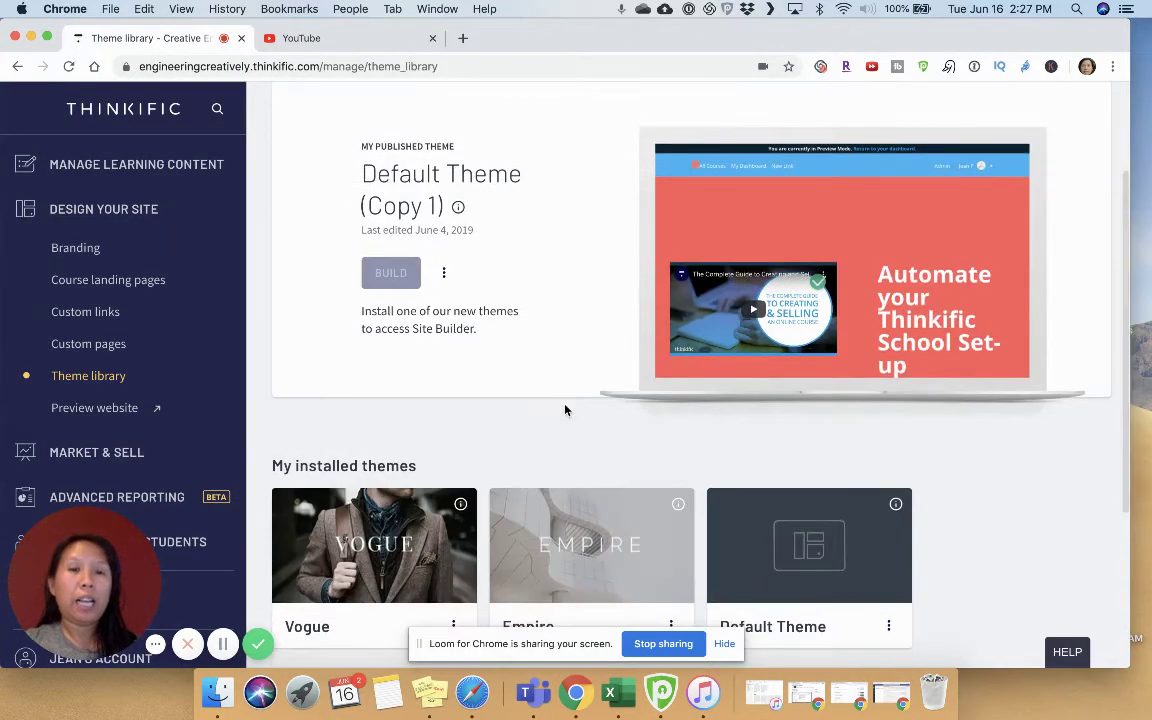
pyautogui.scroll(-4, 565, 410)
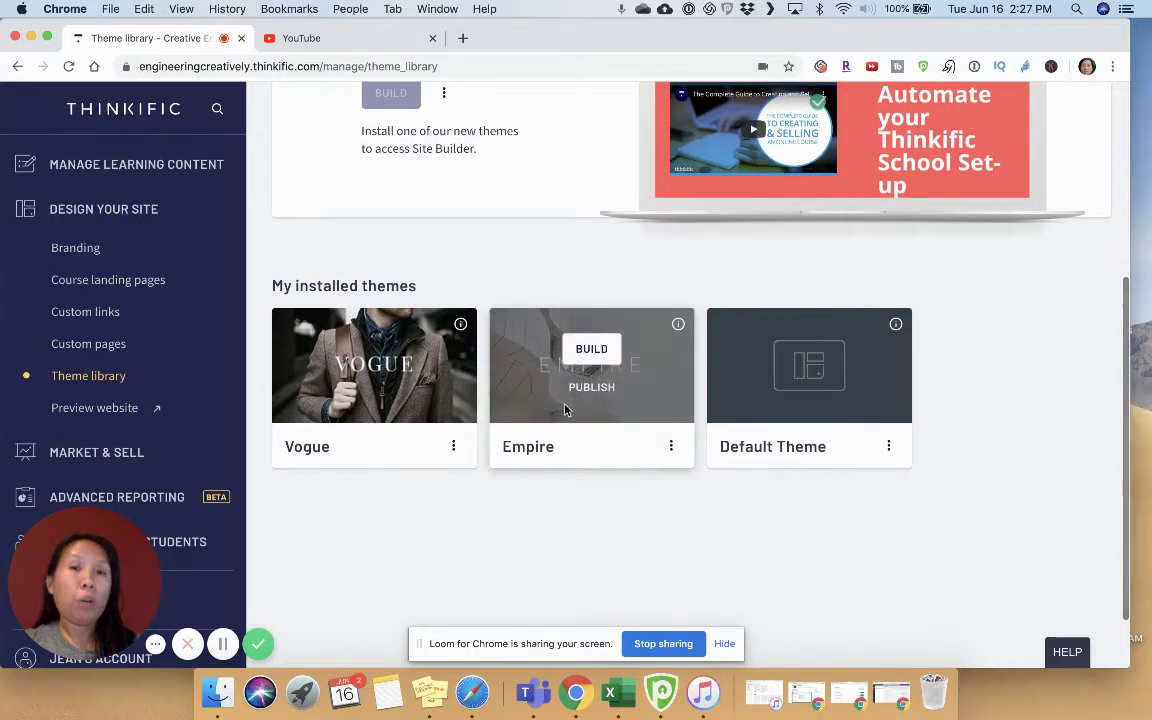
pyautogui.scroll(4, 565, 410)
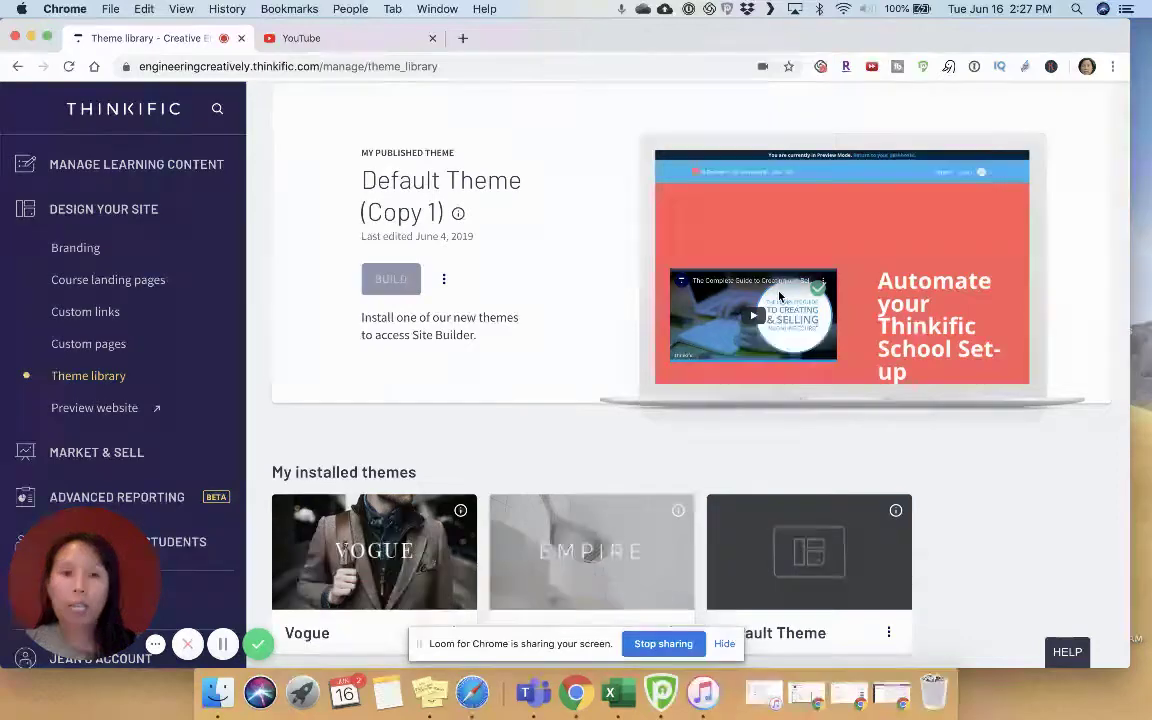
pyautogui.scroll(2, 780, 296)
pyautogui.click(443, 155)
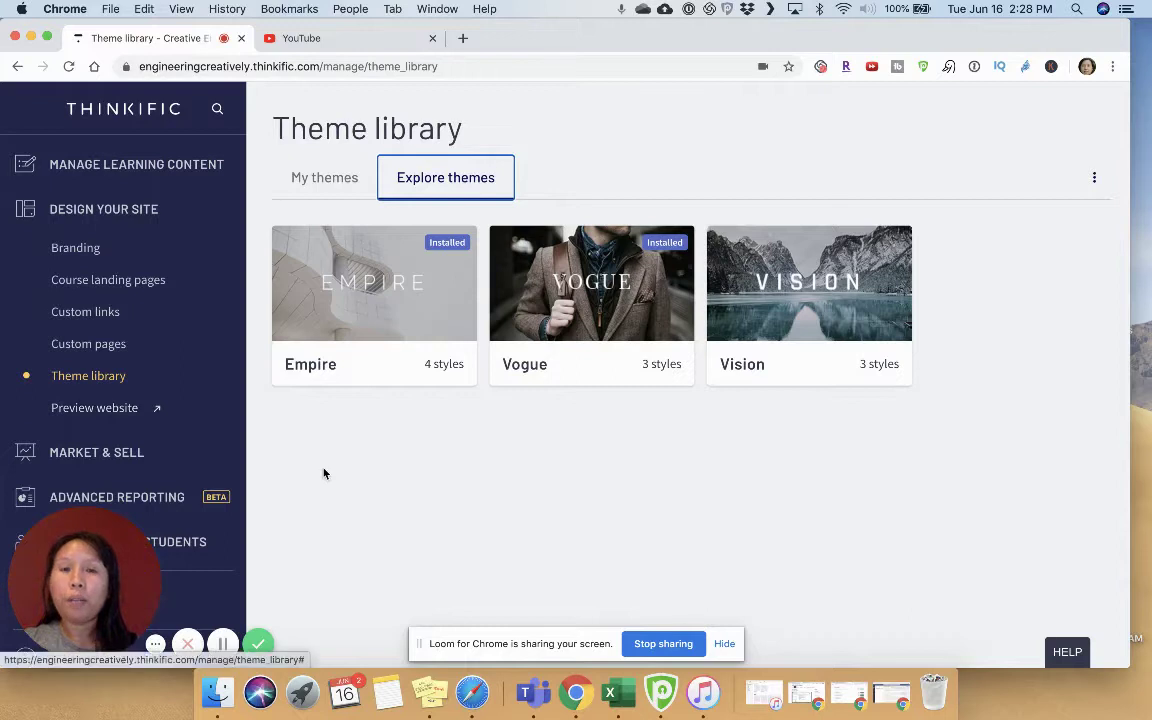
# - Preview the website and look through the course landing page, from the instructor bio through the course contents and curriculum to the footer
pyautogui.click(100, 408)
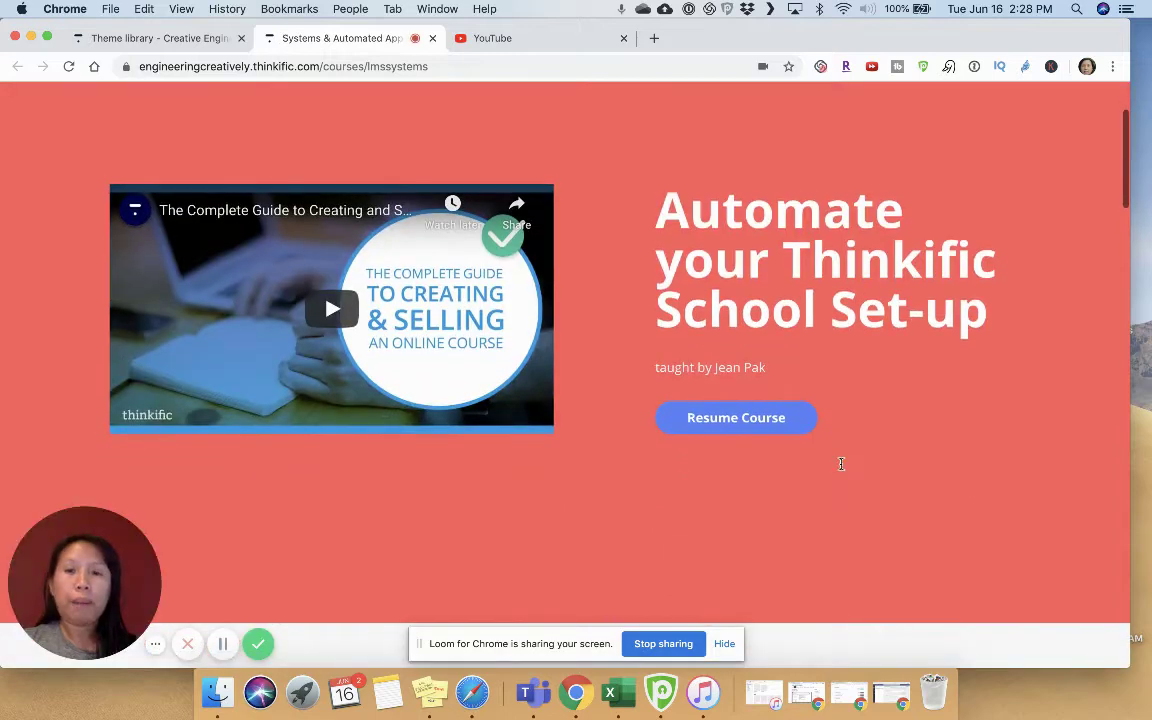
pyautogui.scroll(-3, 841, 469)
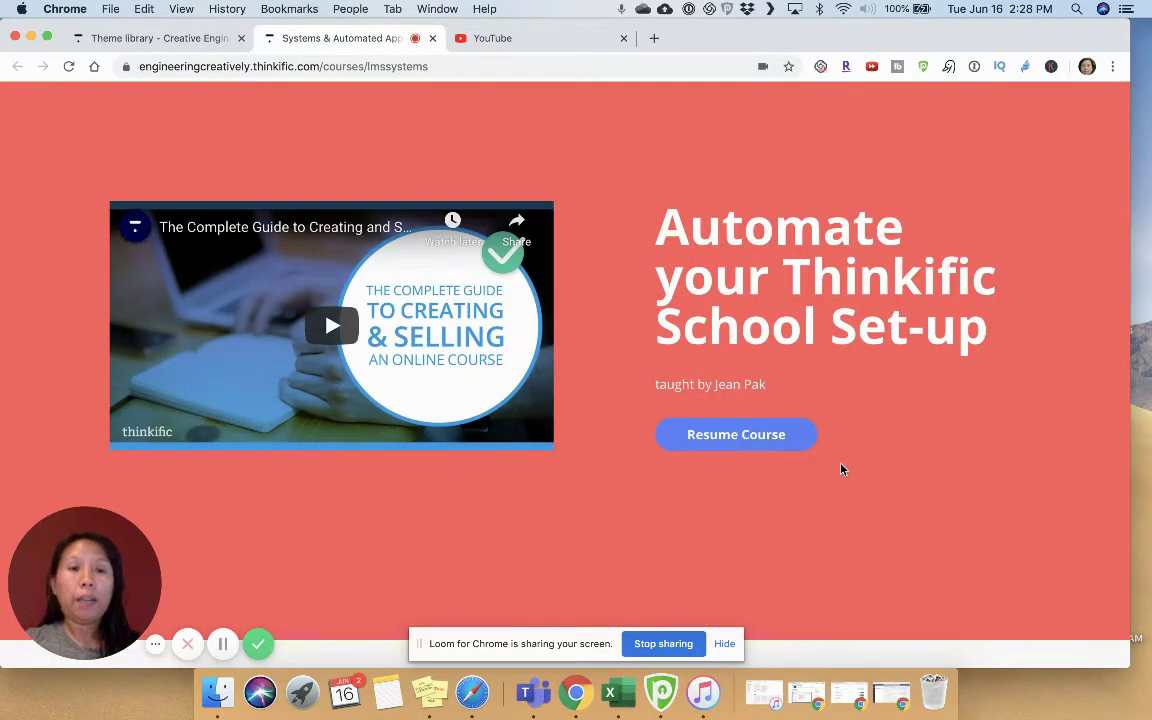
pyautogui.scroll(-2, 841, 469)
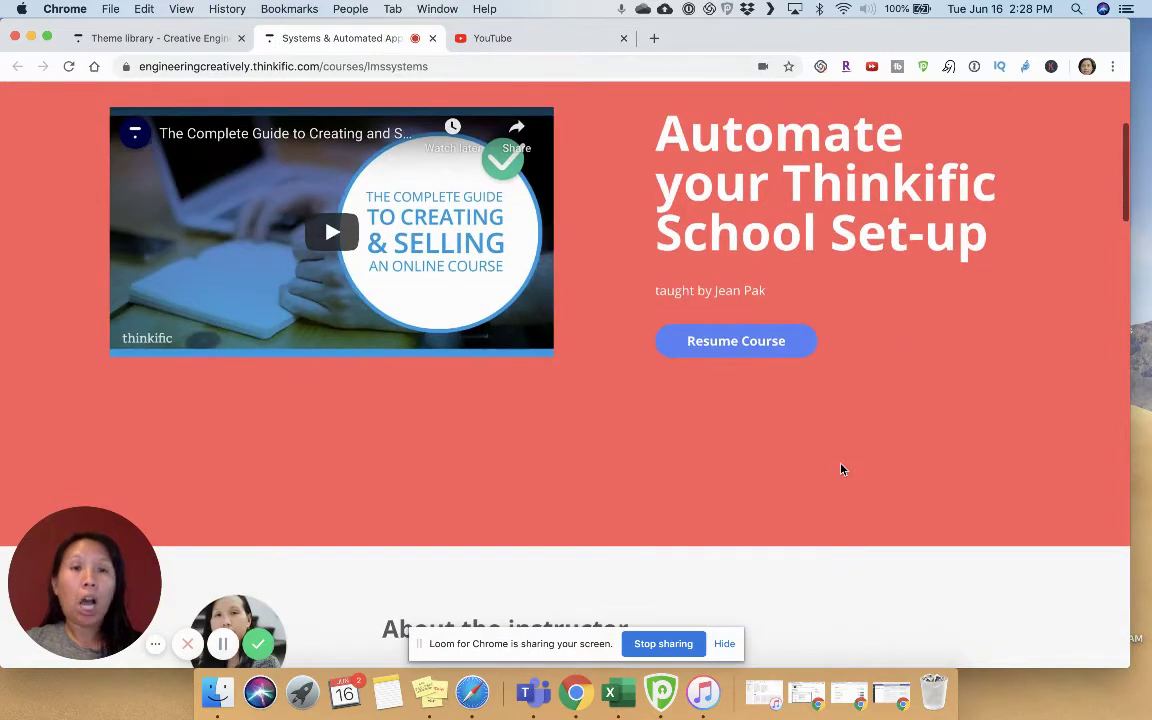
pyautogui.scroll(-10, 841, 469)
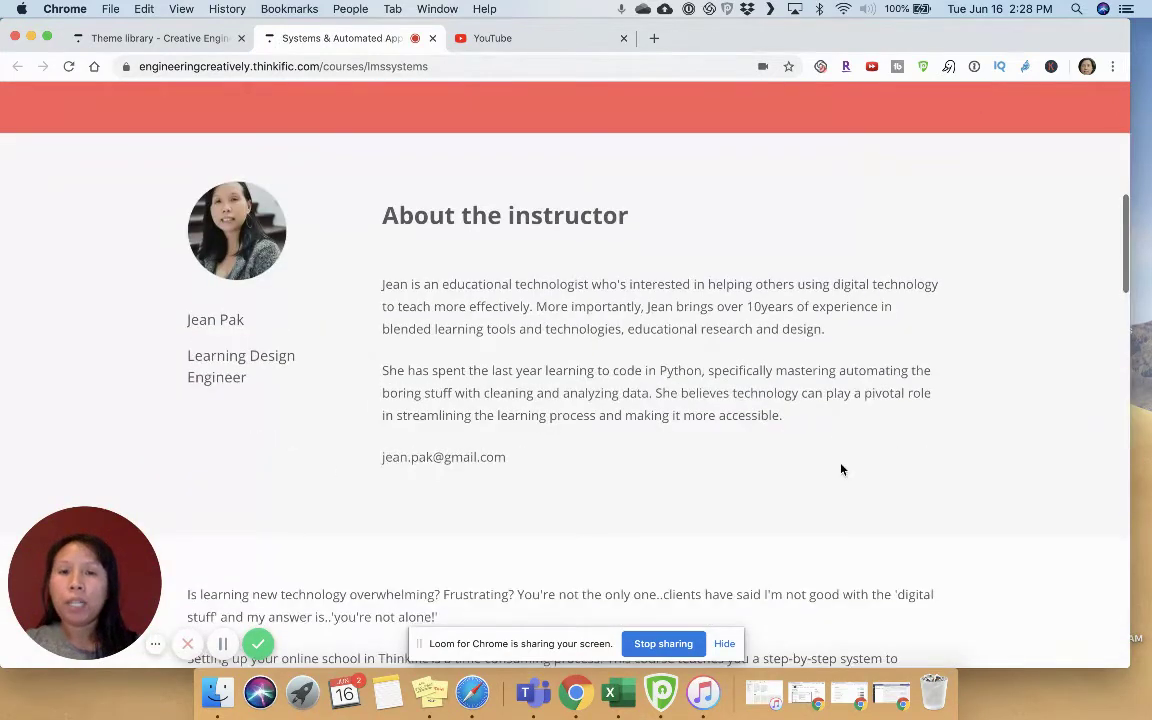
pyautogui.scroll(-10, 841, 469)
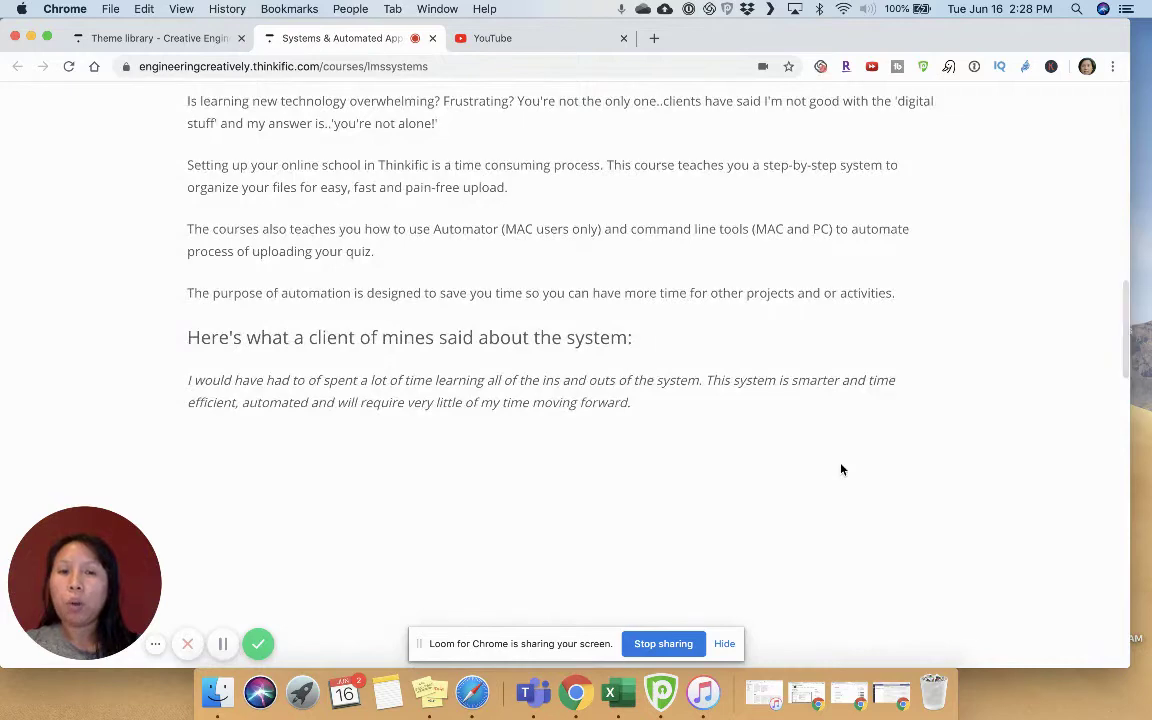
pyautogui.scroll(-10, 841, 469)
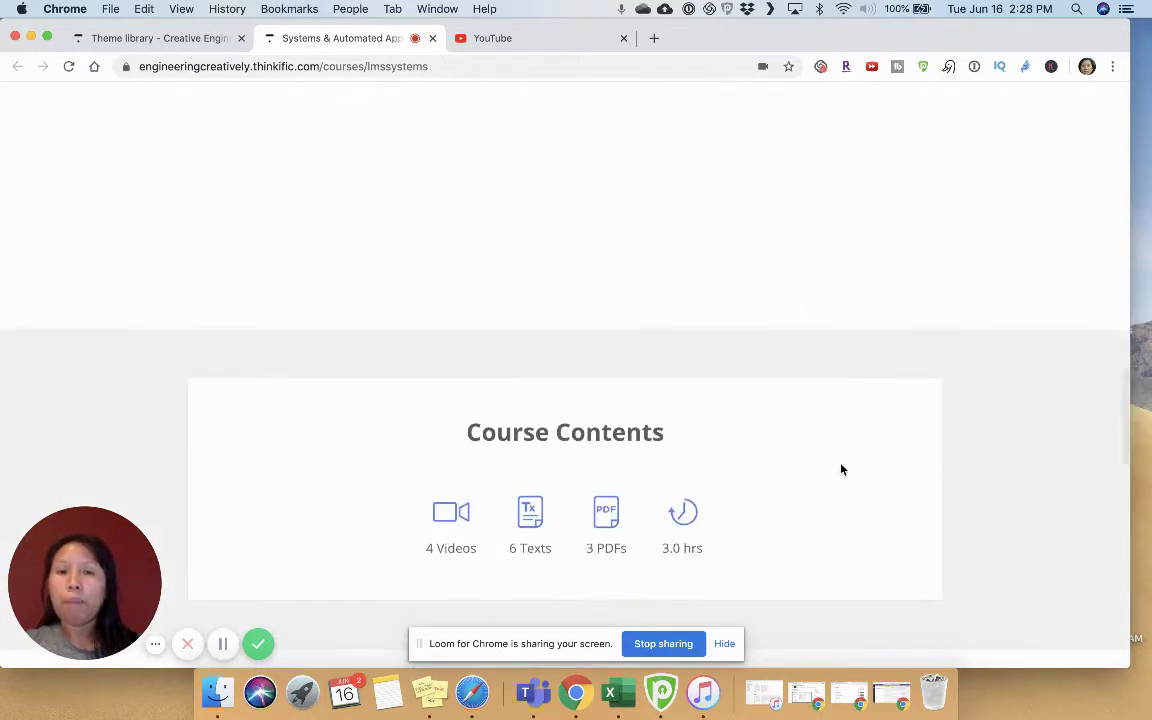
pyautogui.scroll(-4, 841, 469)
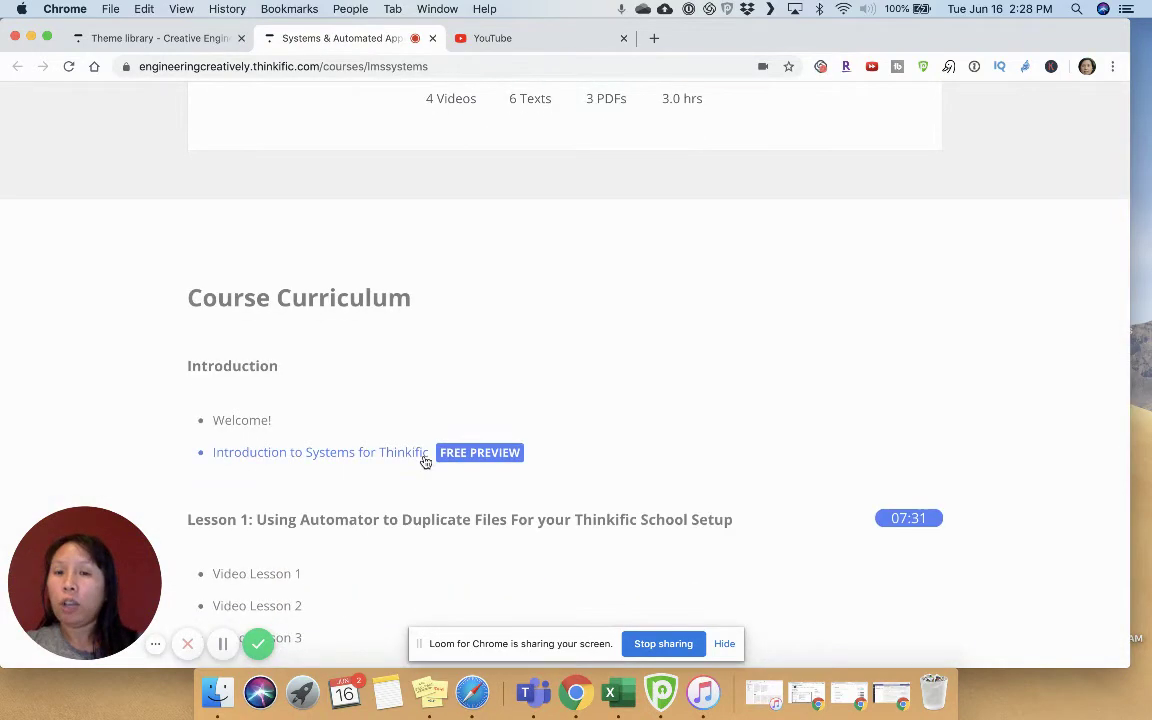
pyautogui.scroll(-8, 432, 467)
pyautogui.scroll(-4, 432, 467)
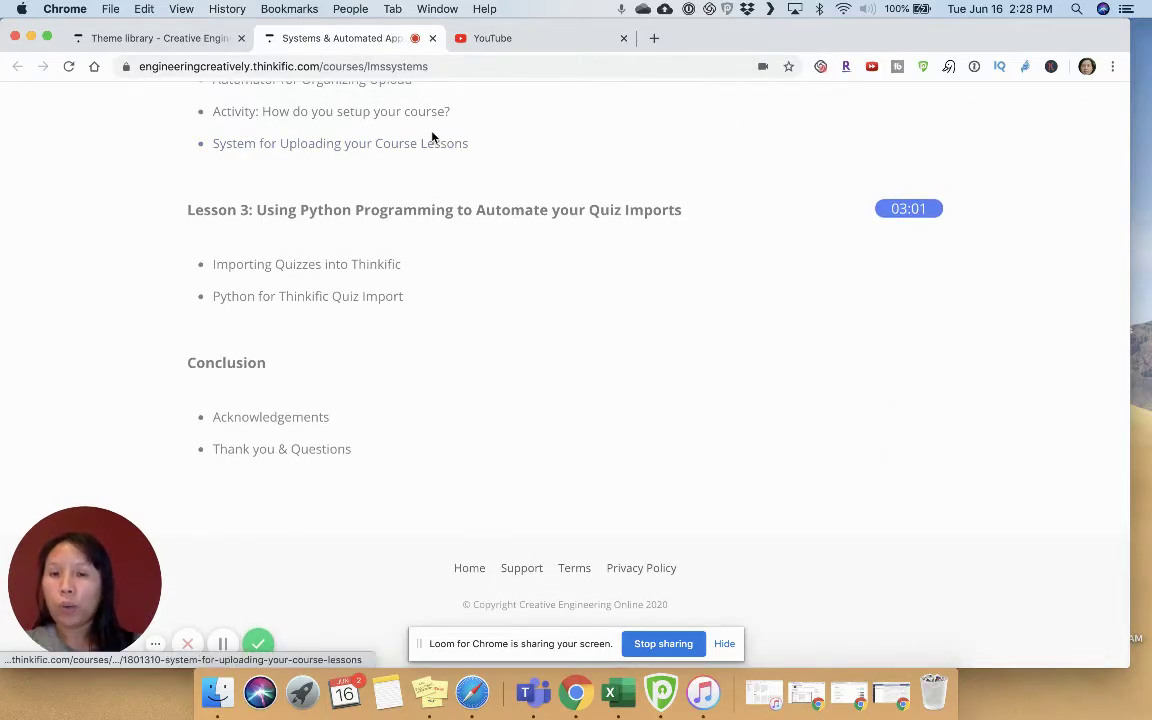
pyautogui.scroll(15, 432, 141)
pyautogui.scroll(6, 432, 137)
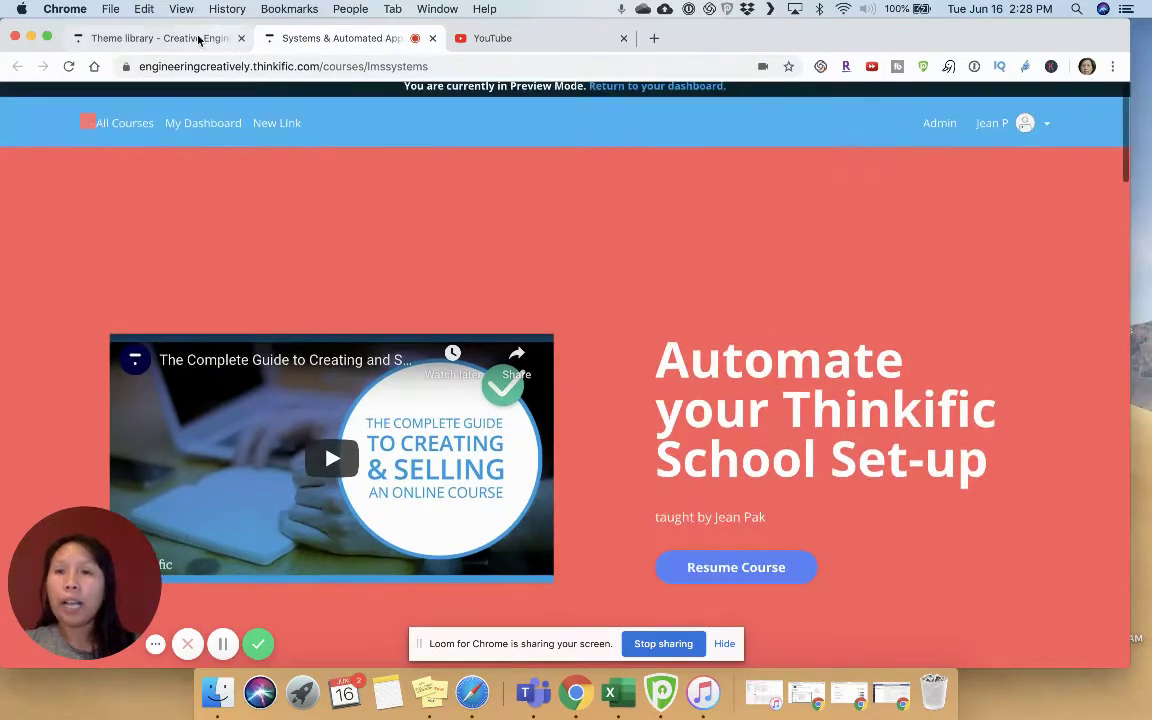
# - Go back to the theme library, check the previewed site's header links once more, and return to the admin area
pyautogui.click(160, 38)
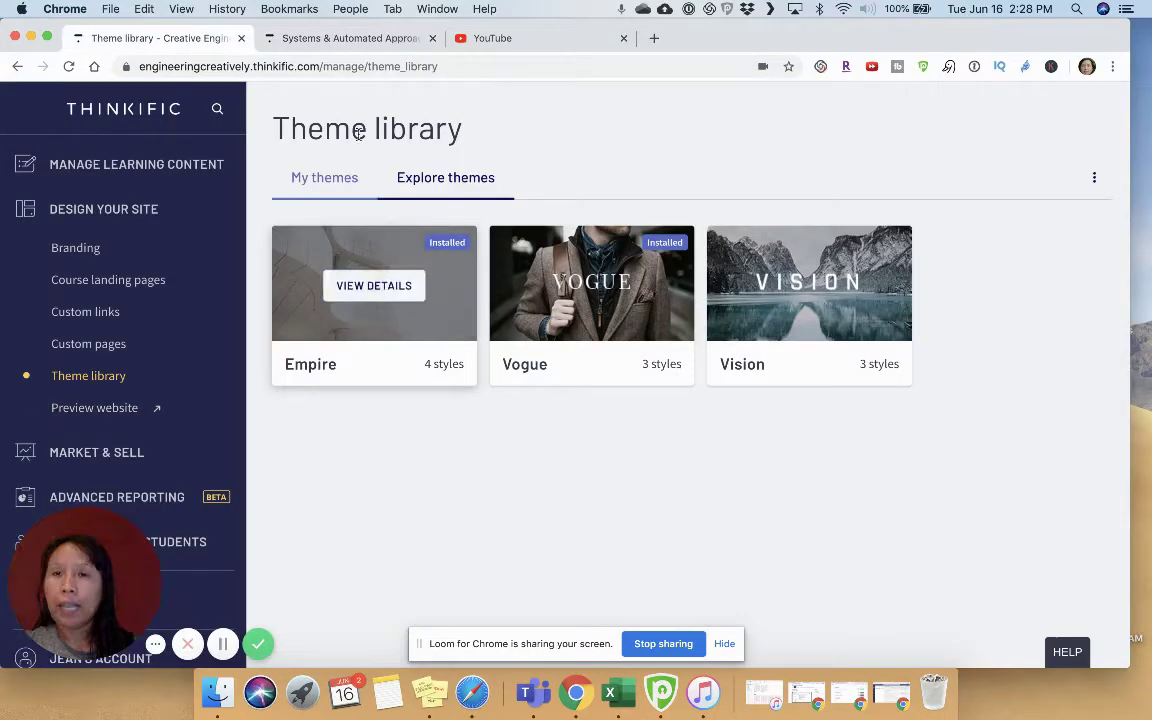
pyautogui.click(280, 40)
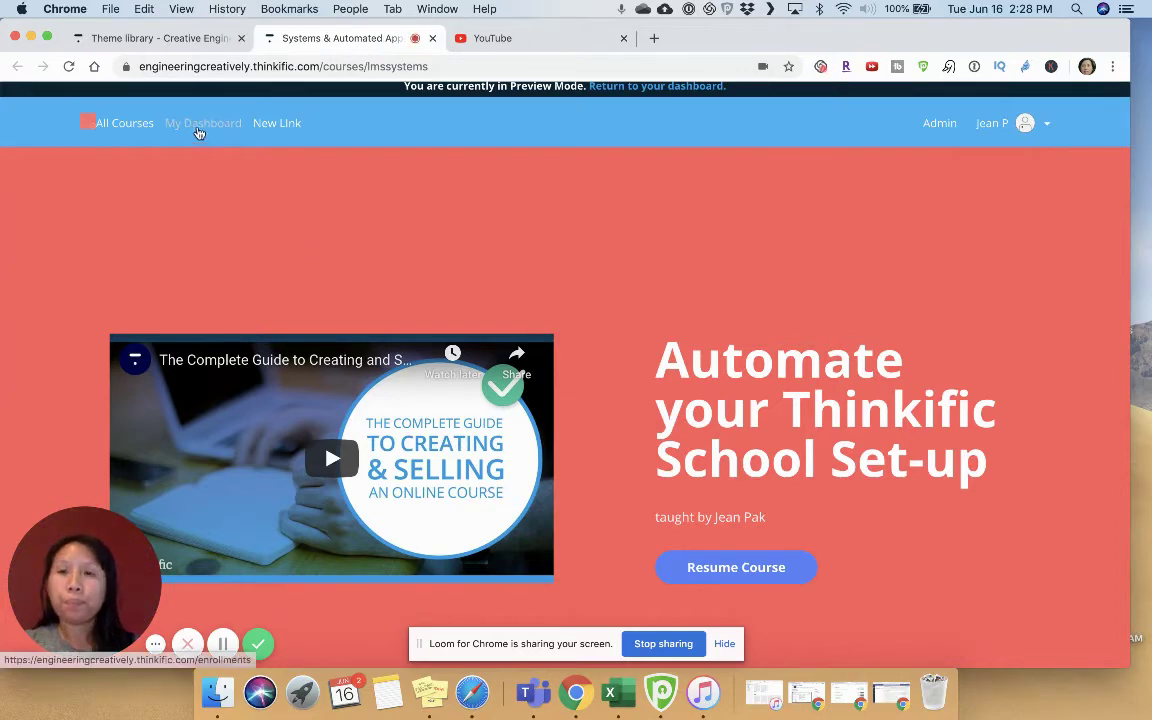
pyautogui.click(170, 39)
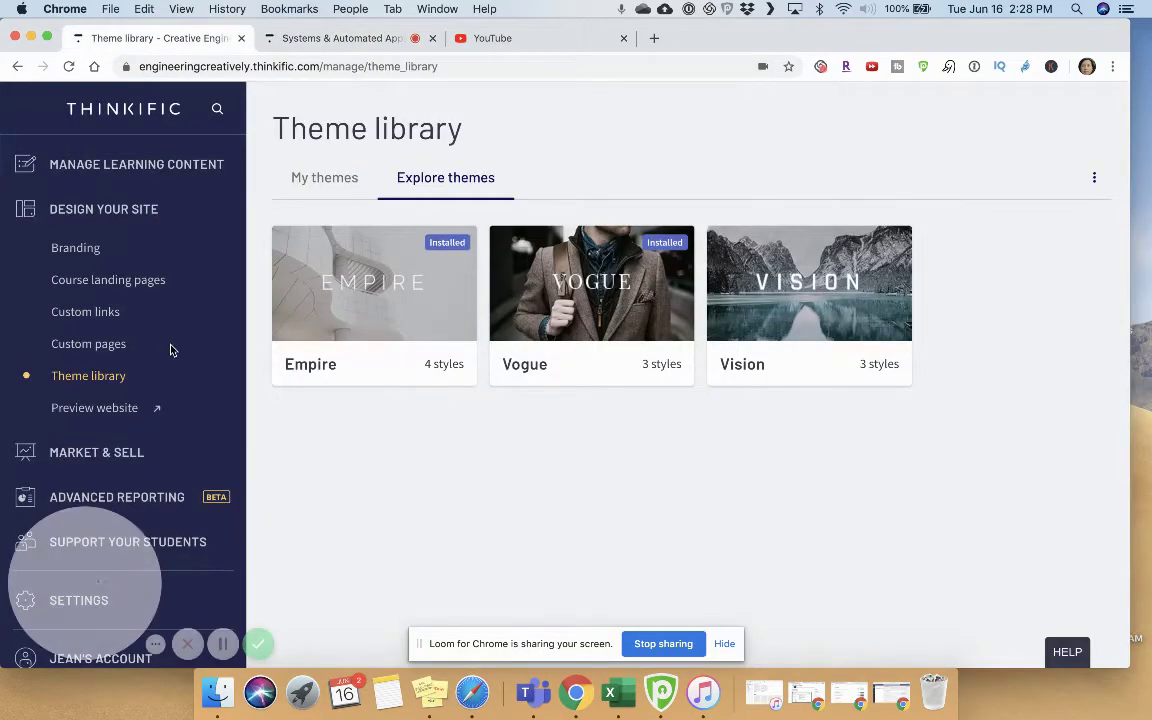
# - View the Market & Sell options and the coupons page, and open a new coupon form
pyautogui.scroll(-3, 203, 422)
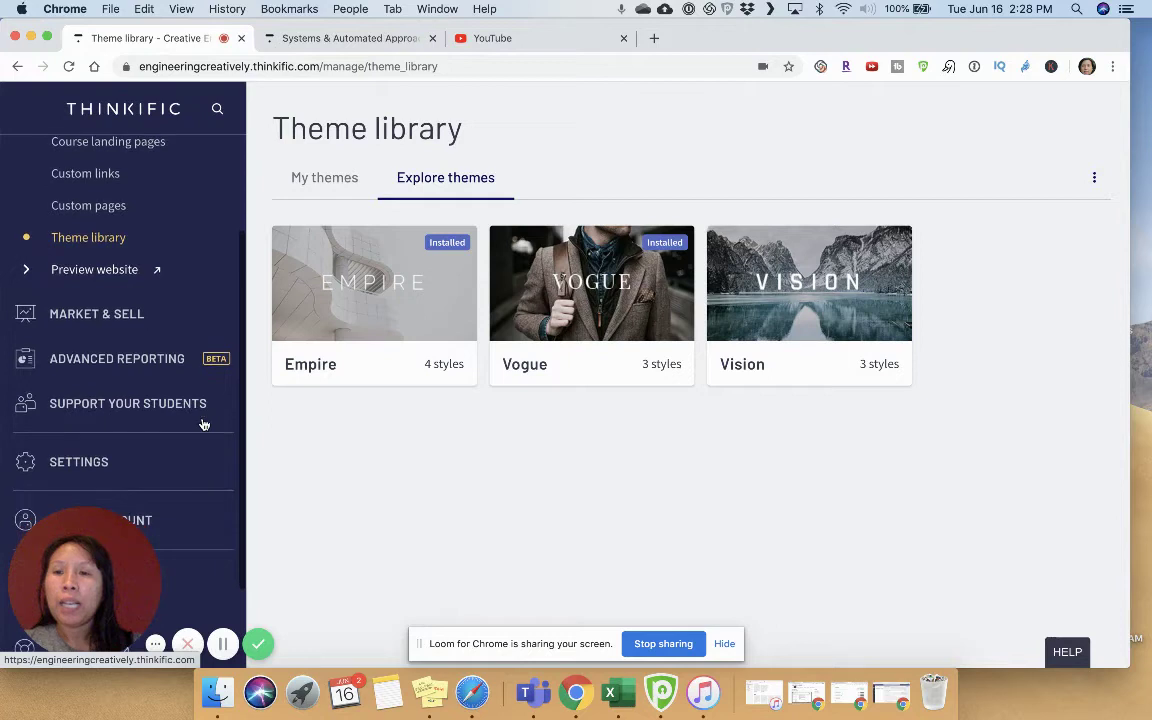
pyautogui.click(90, 315)
pyautogui.scroll(2, 88, 316)
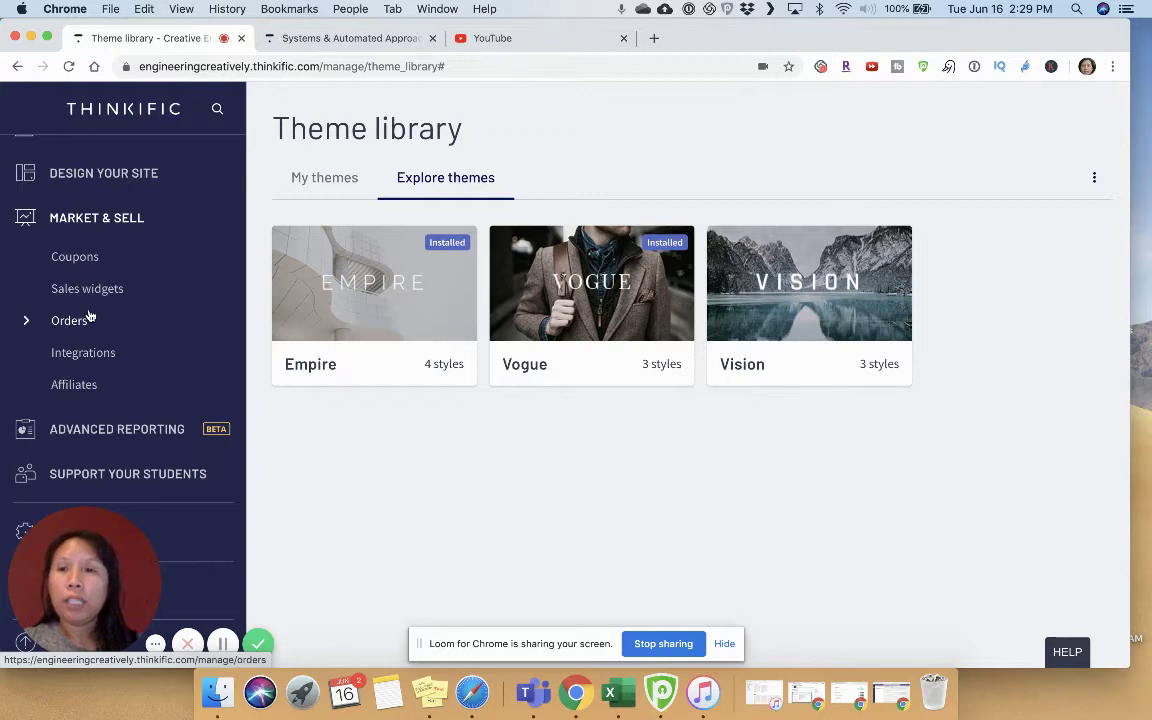
pyautogui.click(75, 258)
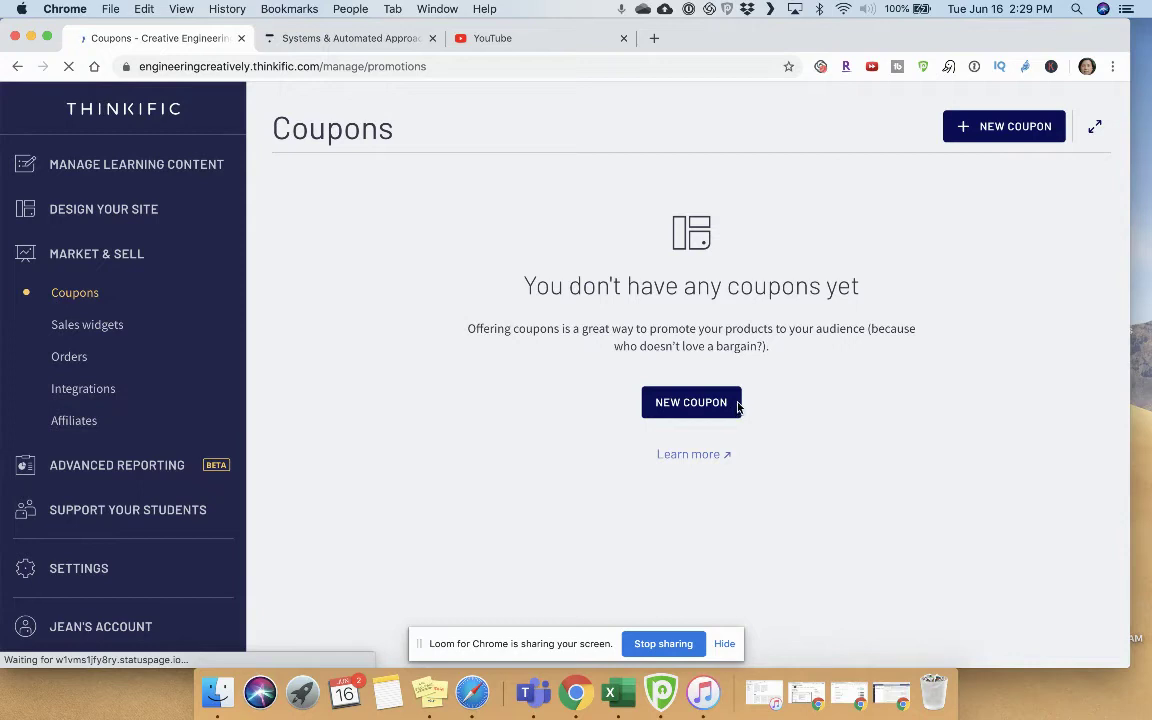
pyautogui.click(735, 404)
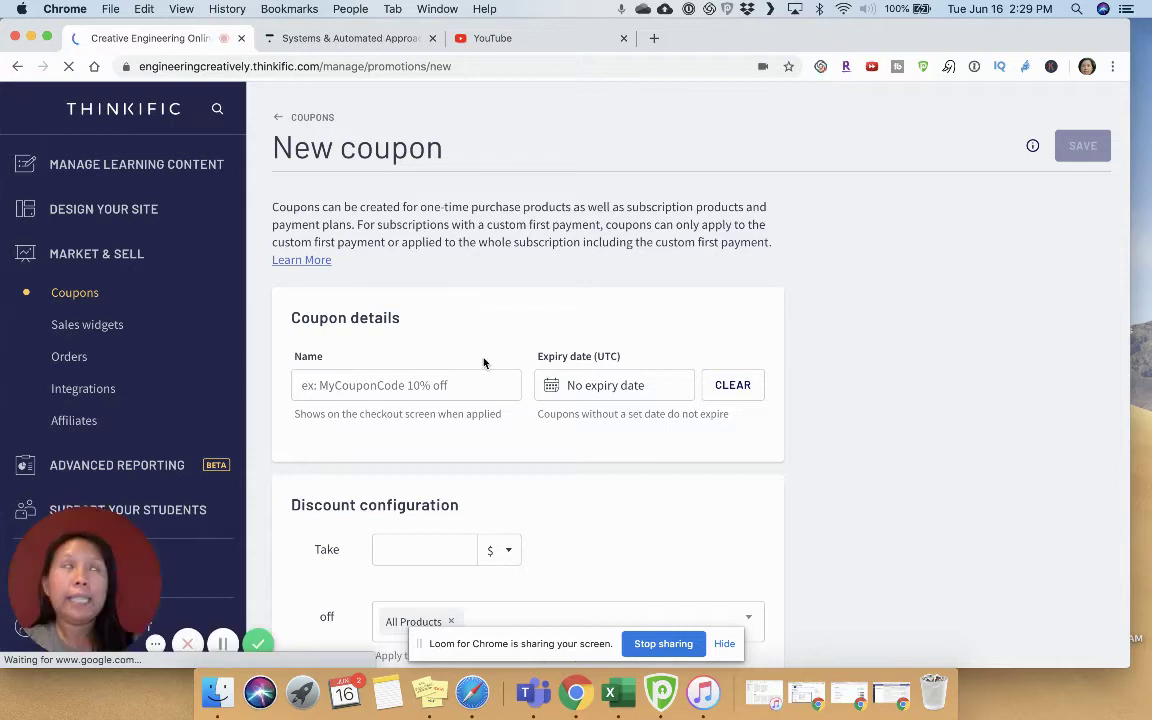
# - Name the new coupon COVID and set its expiry date to 2020-07-31
pyautogui.scroll(-2, 484, 363)
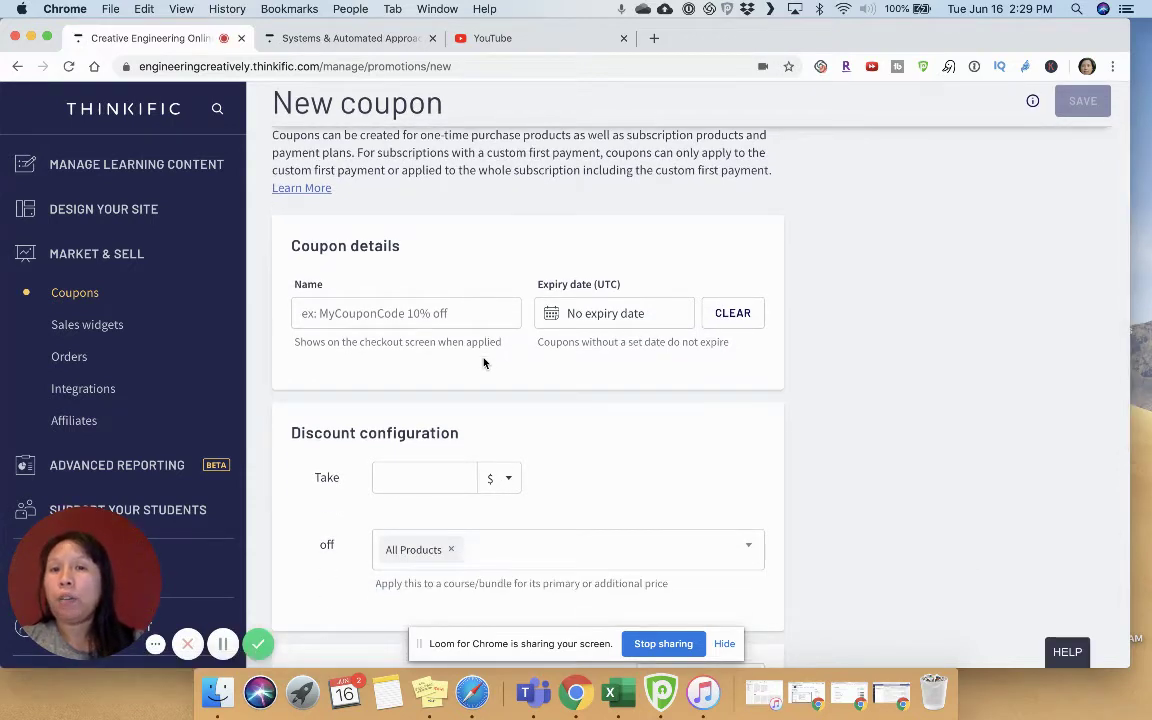
pyautogui.click(501, 303)
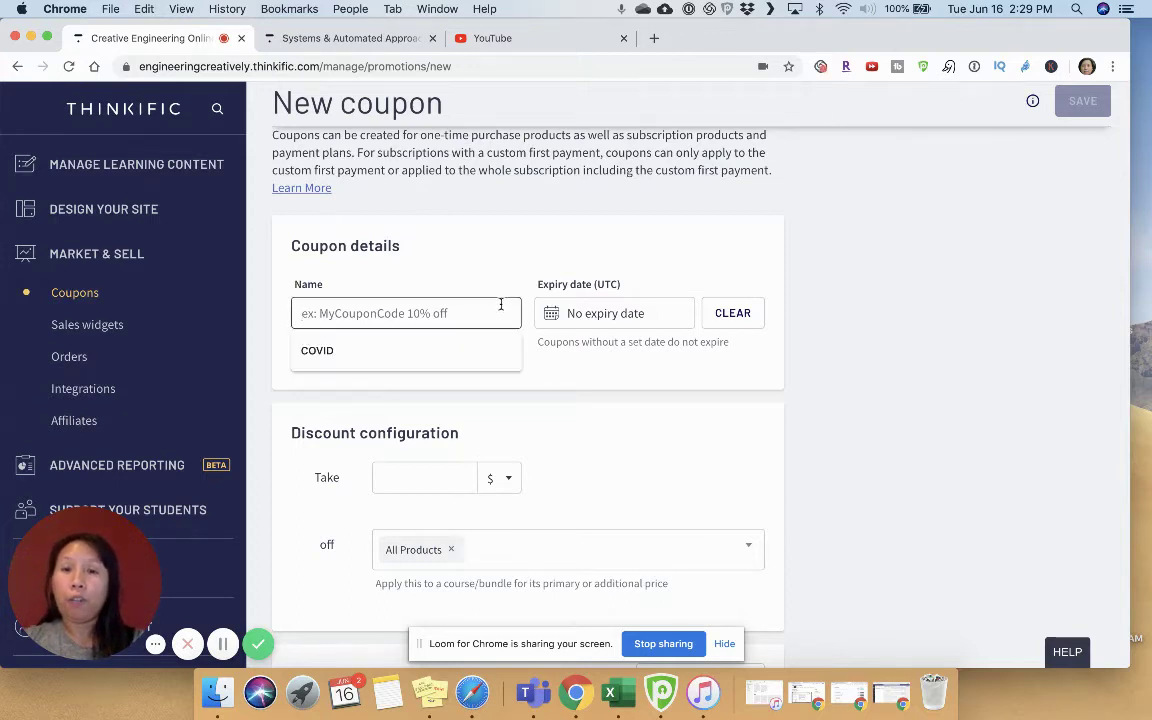
pyautogui.write('COVID')
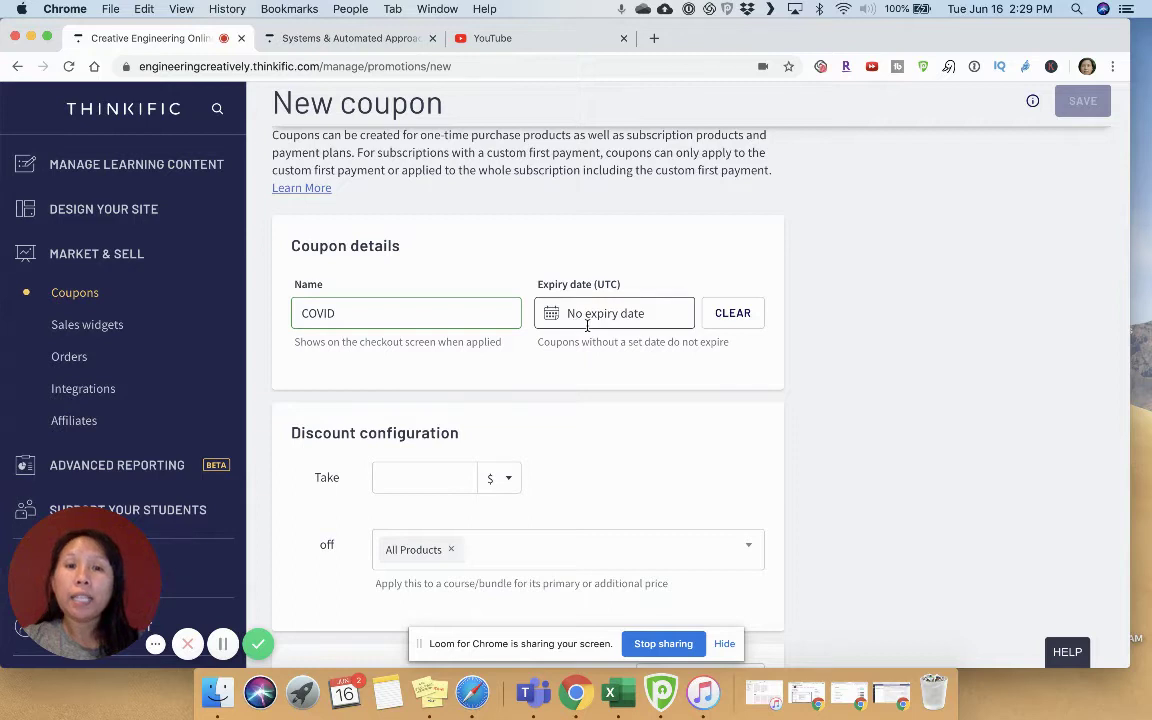
pyautogui.click(588, 320)
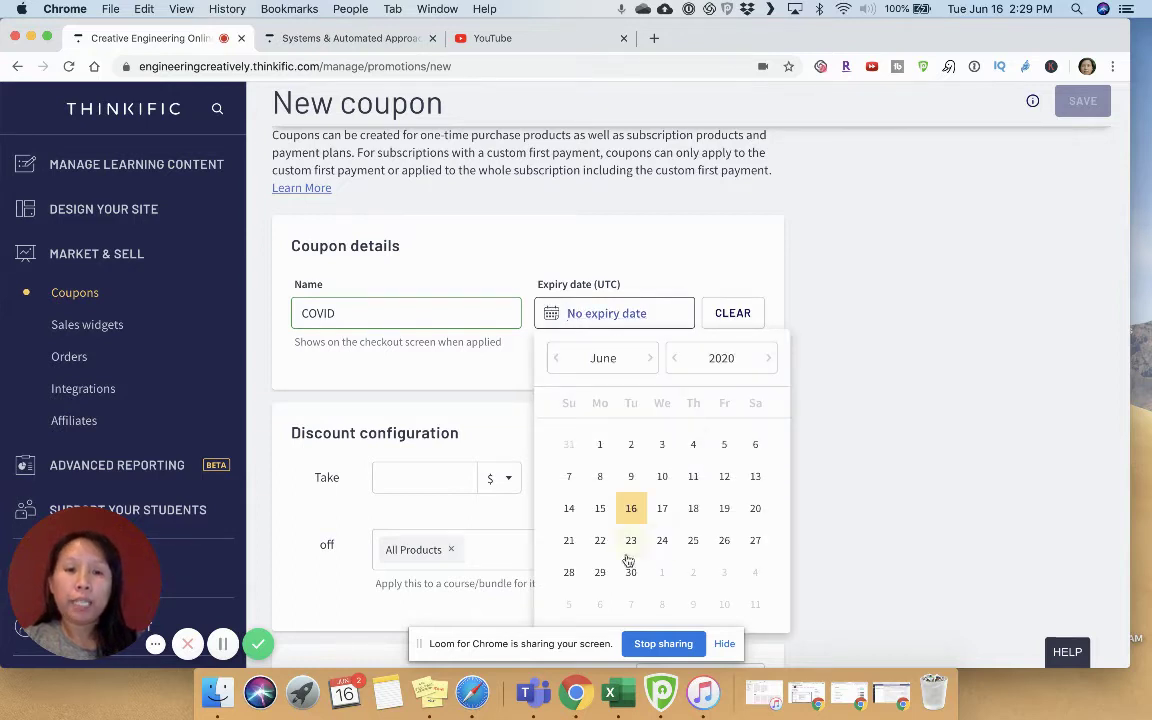
pyautogui.click(648, 359)
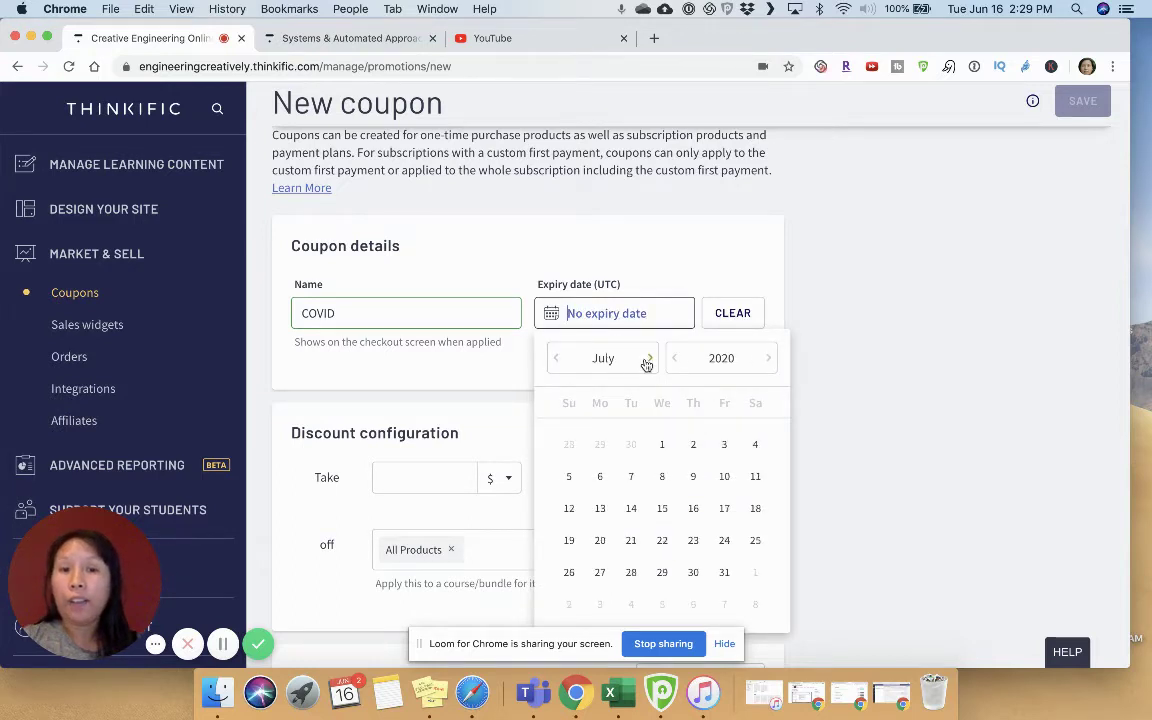
pyautogui.click(723, 572)
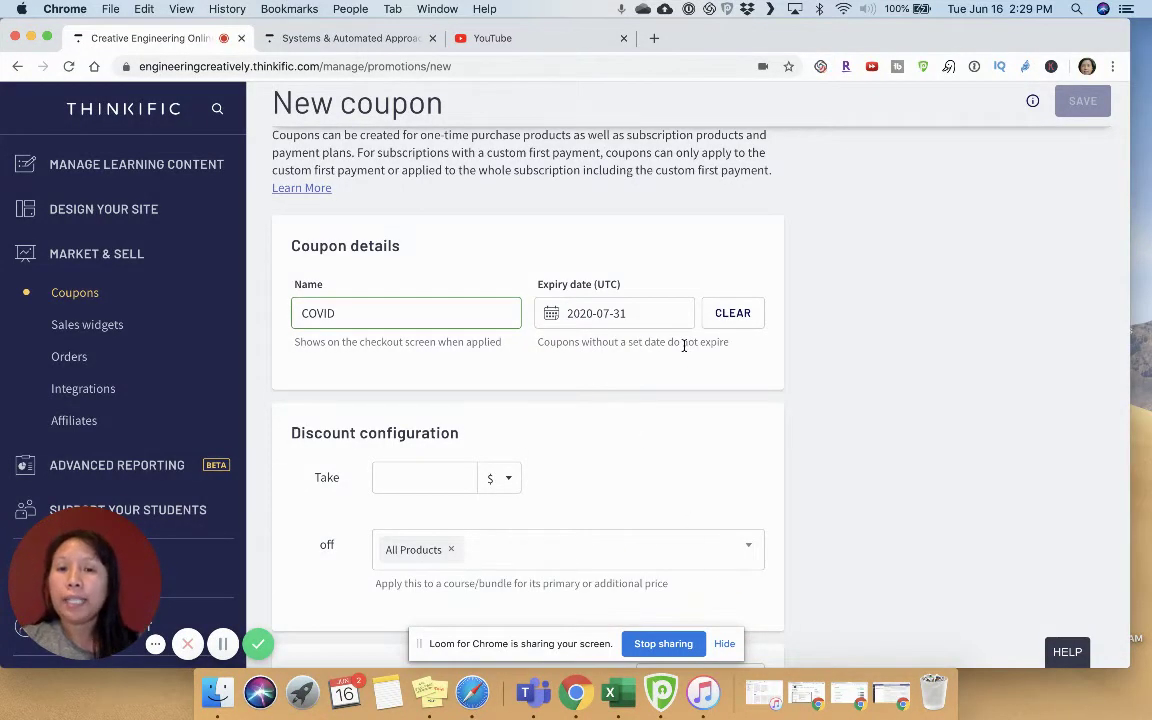
# - Set the coupon's discount to $50.00 and apply it to the course Reverse Engineering Online Course Creation instead of all products
pyautogui.click(421, 481)
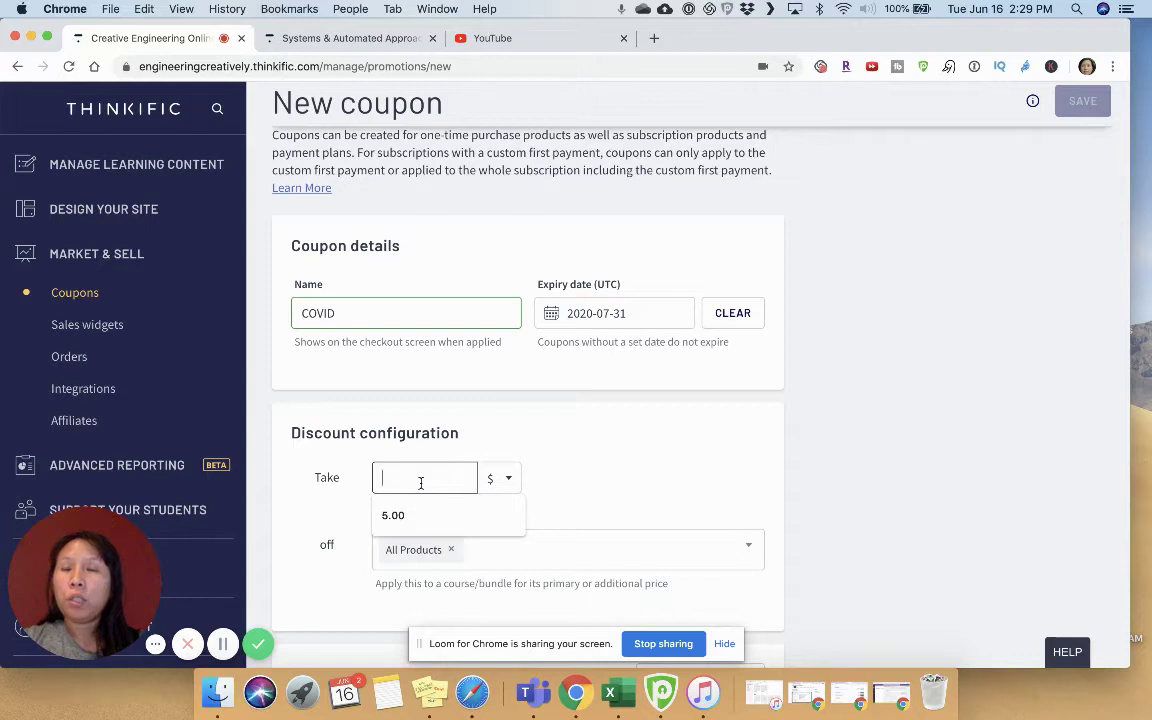
pyautogui.write('50')
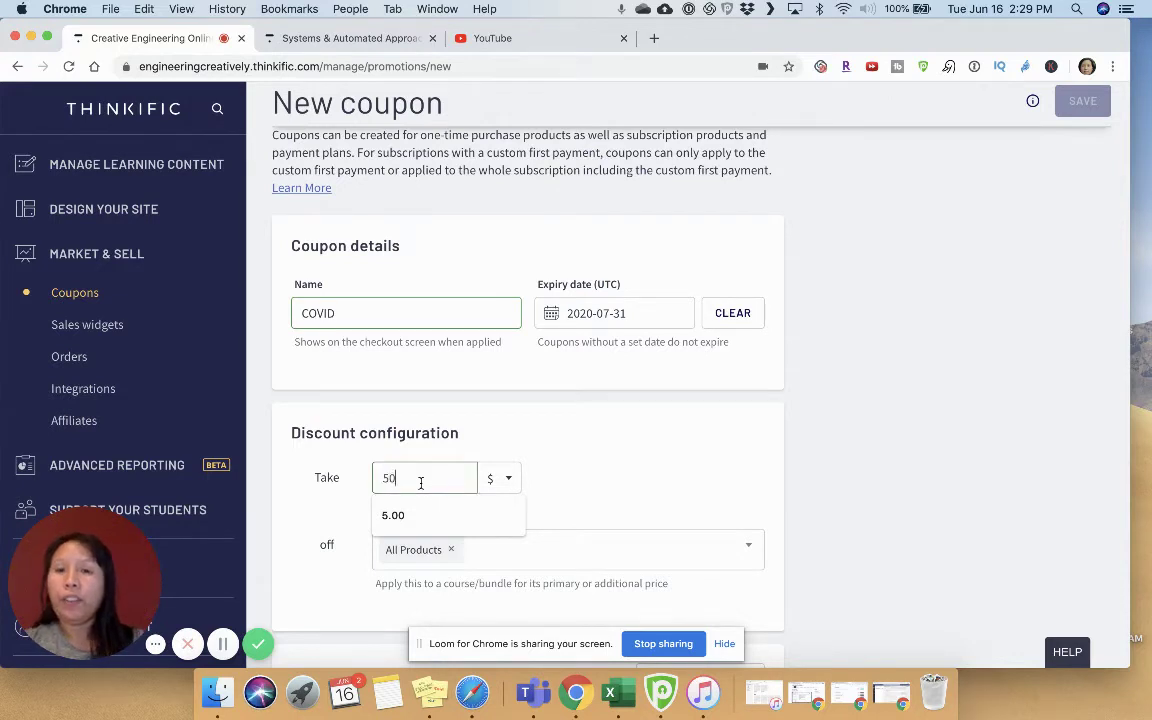
pyautogui.click(625, 463)
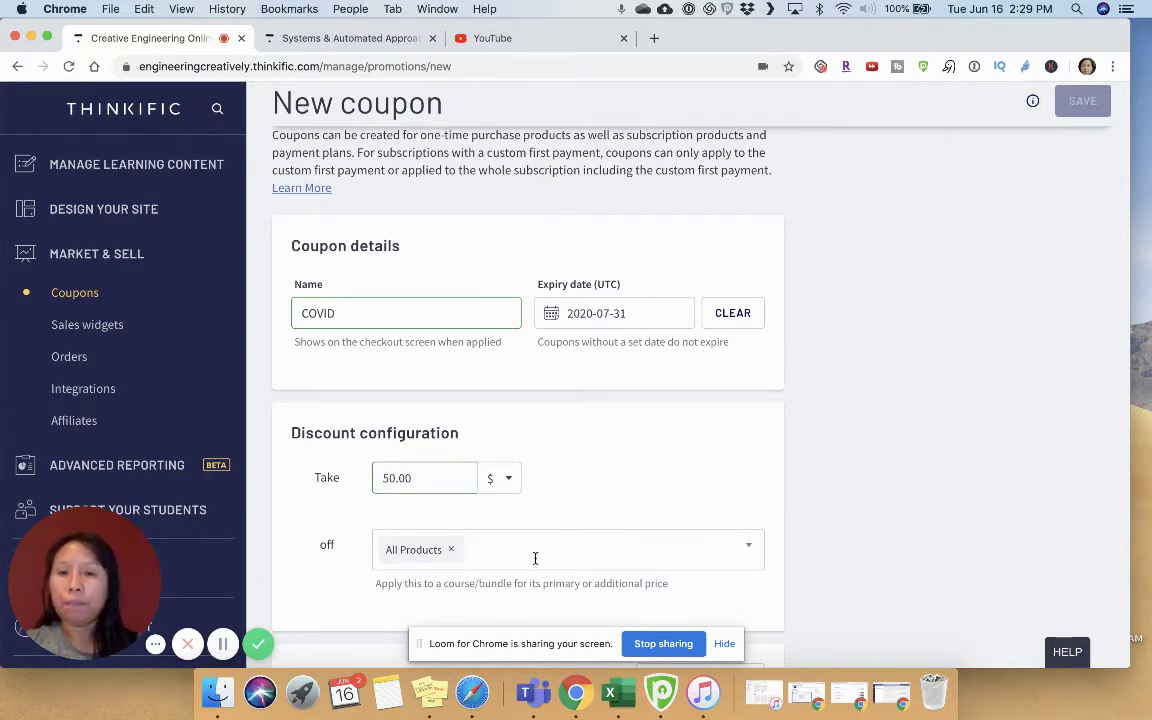
pyautogui.scroll(-3, 535, 557)
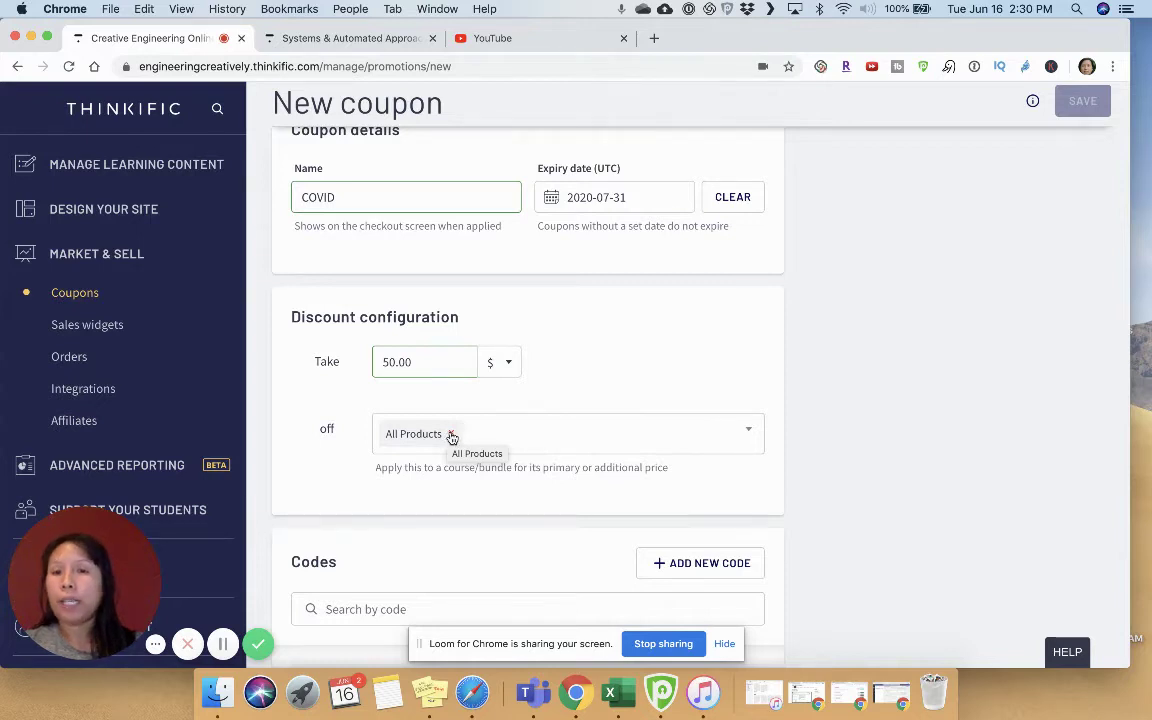
pyautogui.click(451, 437)
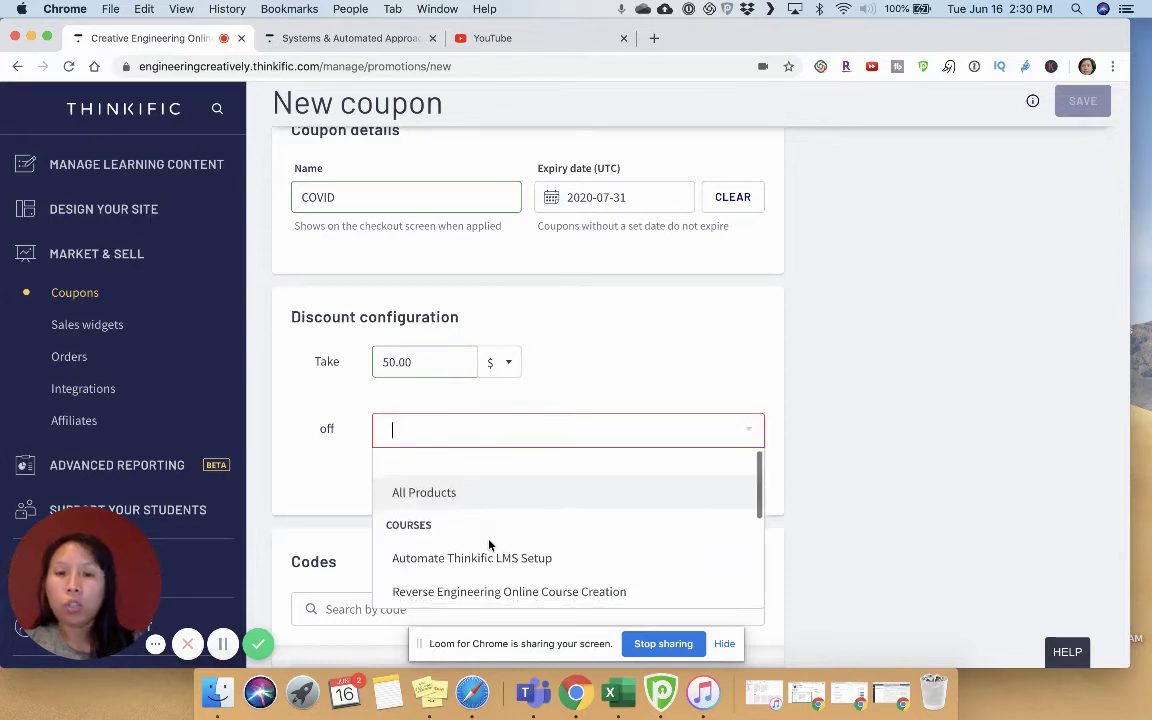
pyautogui.scroll(-2, 489, 545)
pyautogui.click(480, 510)
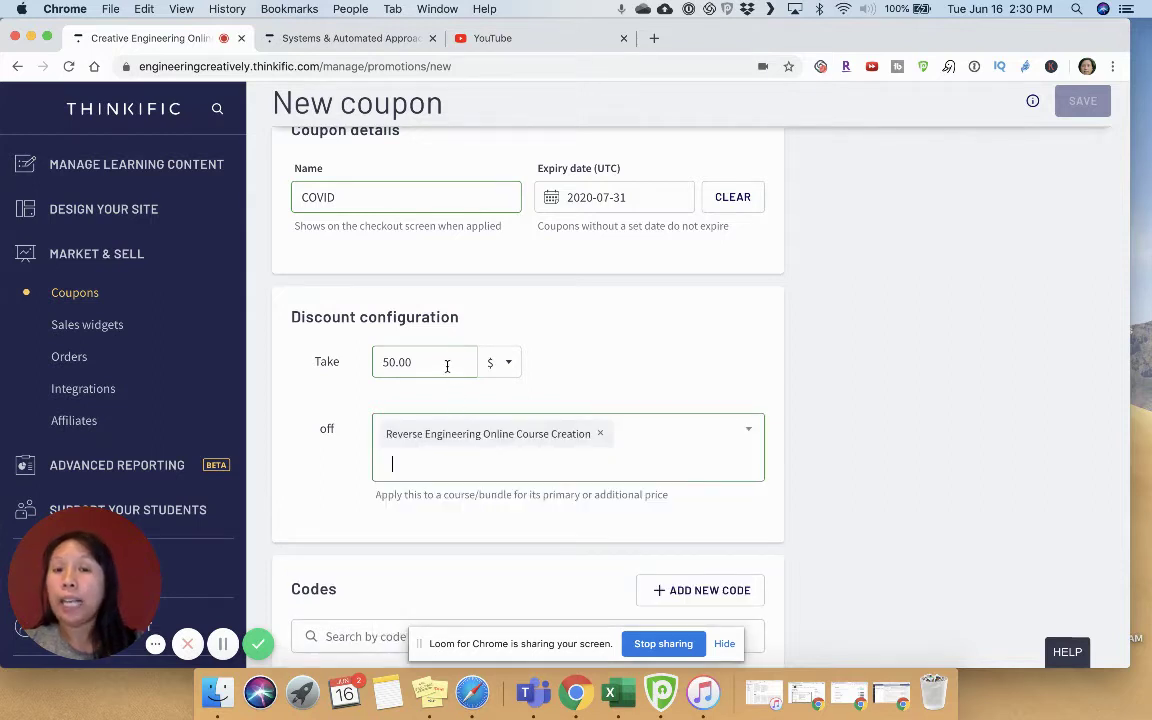
# - Examine the coupon's discount configuration and its code and quantity settings, and review the coupon details
pyautogui.scroll(-3, 447, 366)
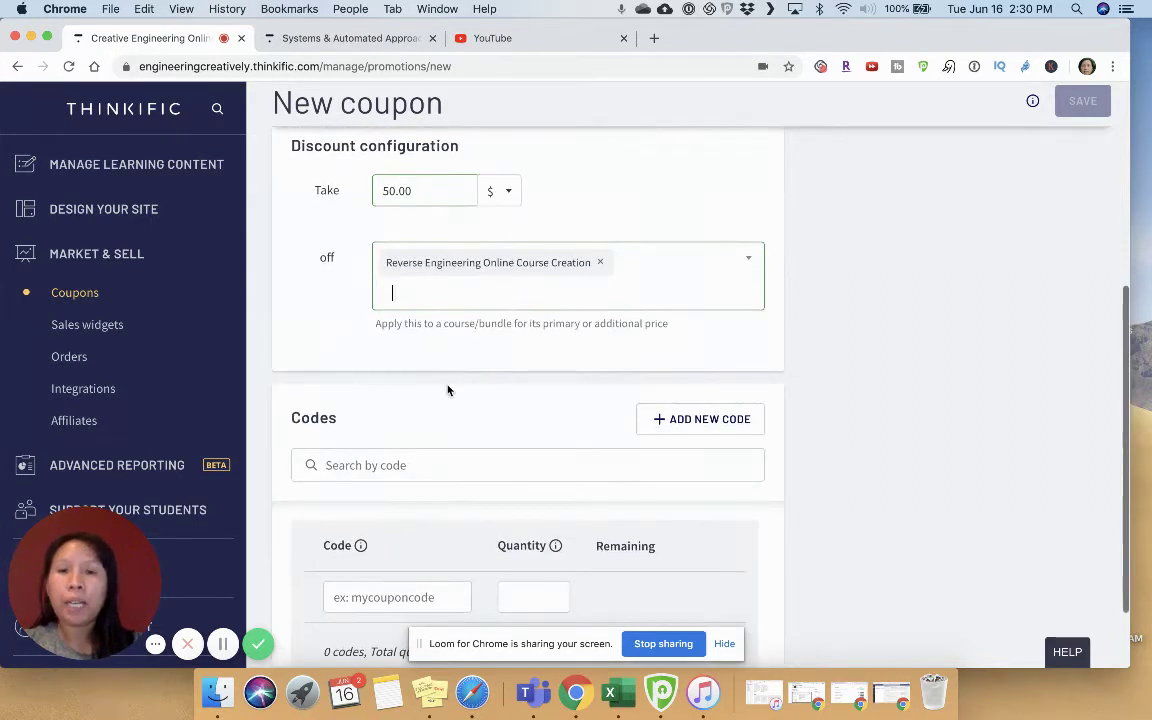
pyautogui.scroll(-2, 429, 488)
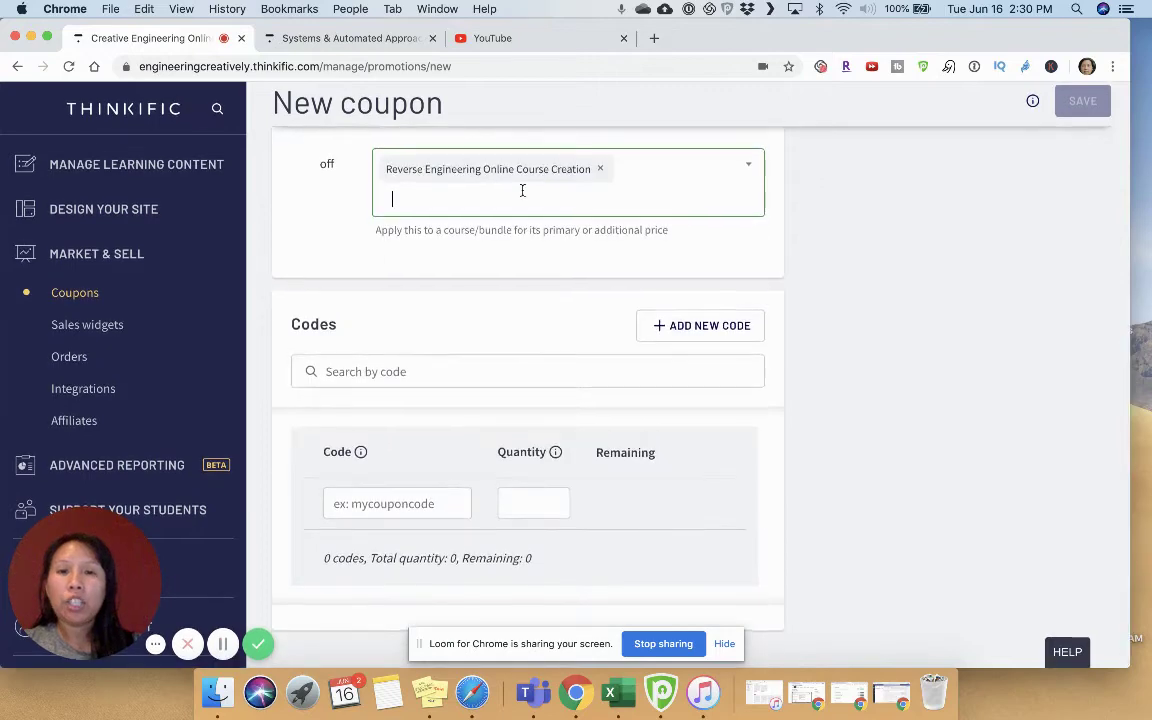
pyautogui.scroll(4, 522, 190)
pyautogui.scroll(-4, 522, 190)
pyautogui.scroll(2, 522, 190)
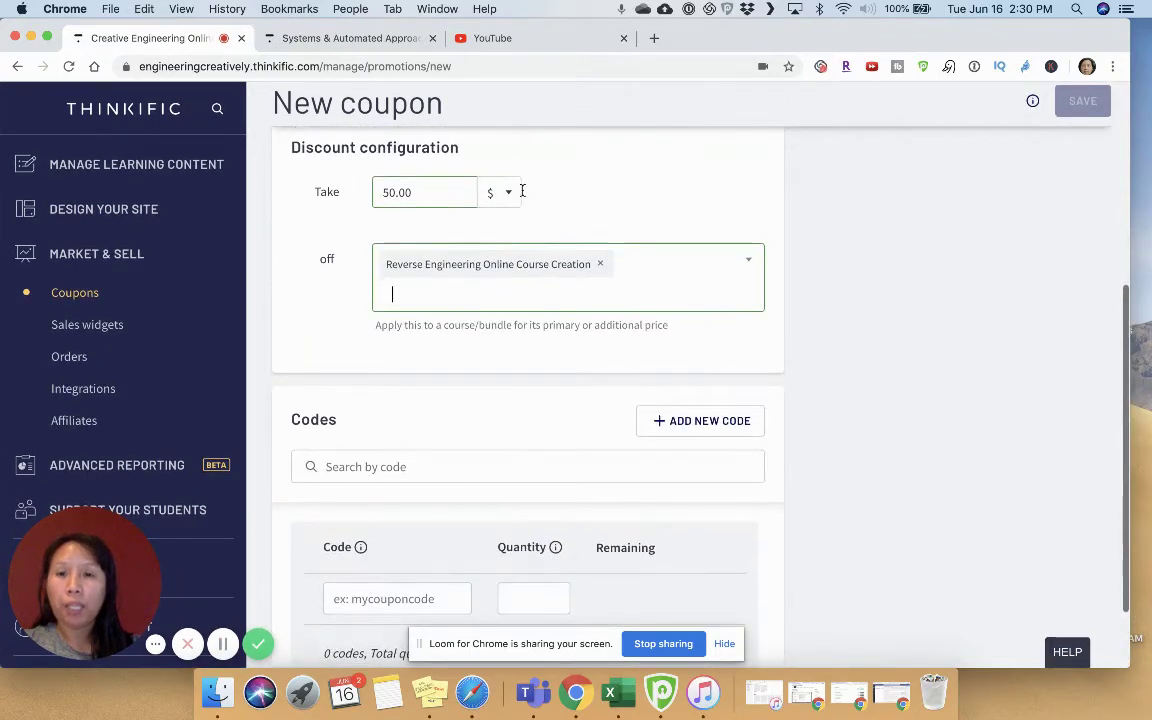
pyautogui.scroll(-2, 542, 378)
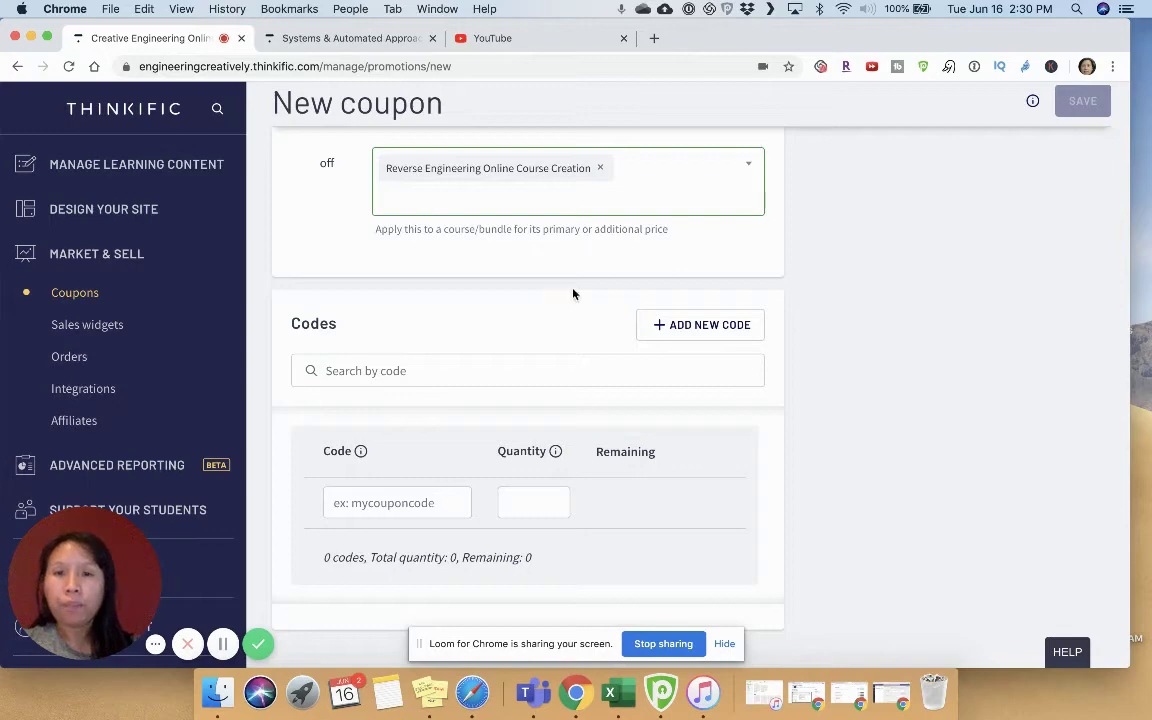
pyautogui.scroll(10, 574, 294)
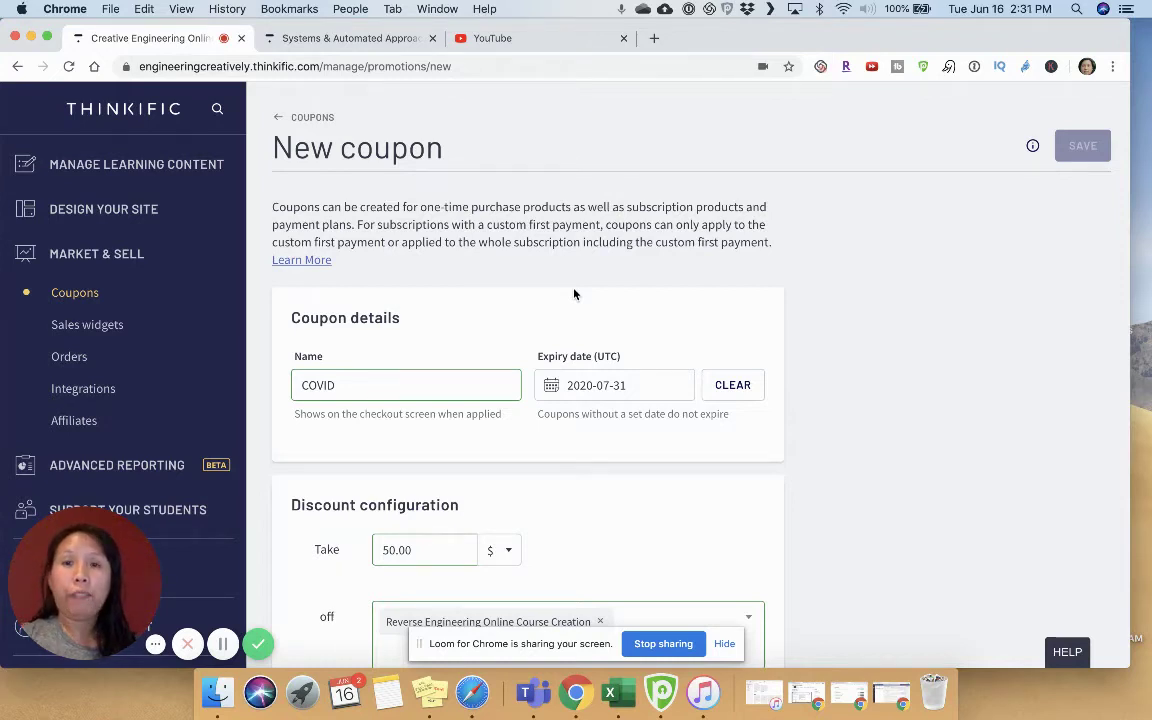
# - Open the sales widget page and examine its product, style, button background colour, link and button text settings and the code snippet option
pyautogui.click(108, 329)
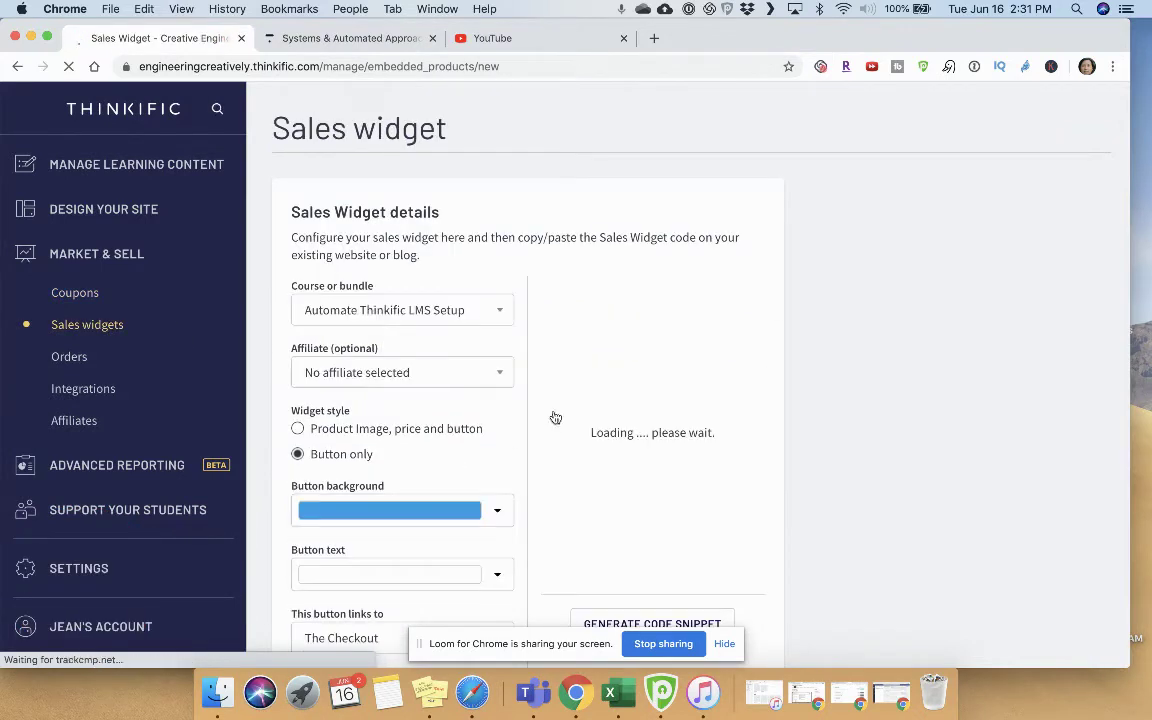
pyautogui.scroll(-3, 604, 437)
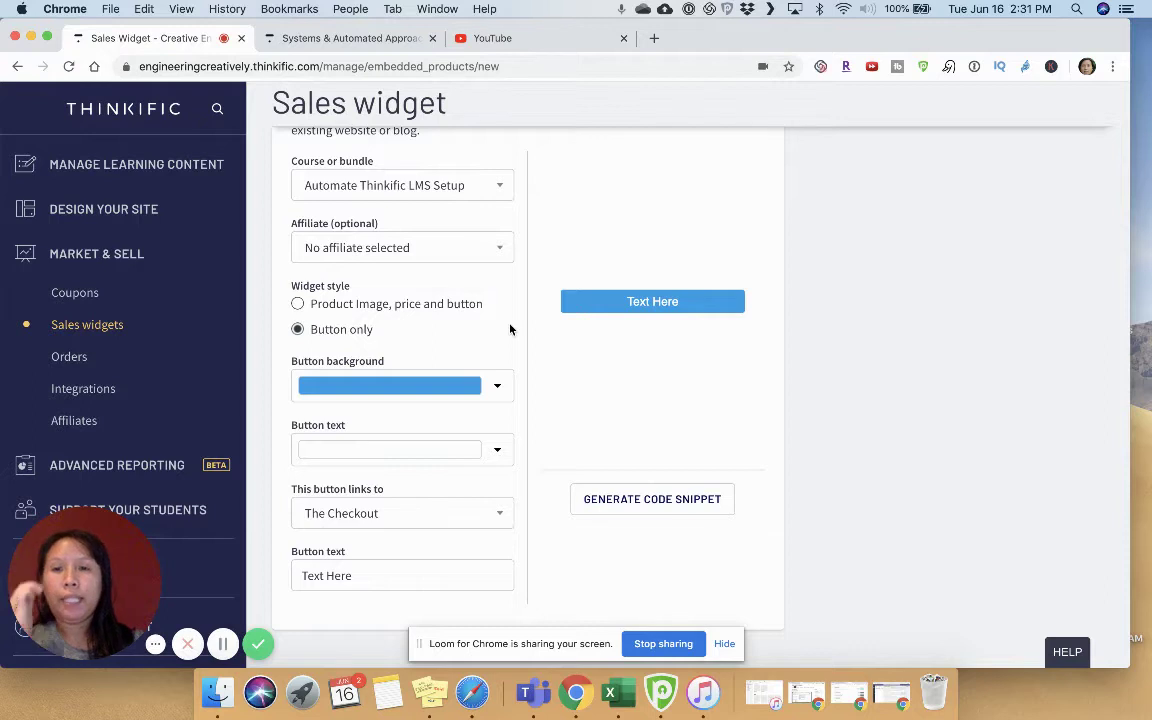
pyautogui.click(493, 386)
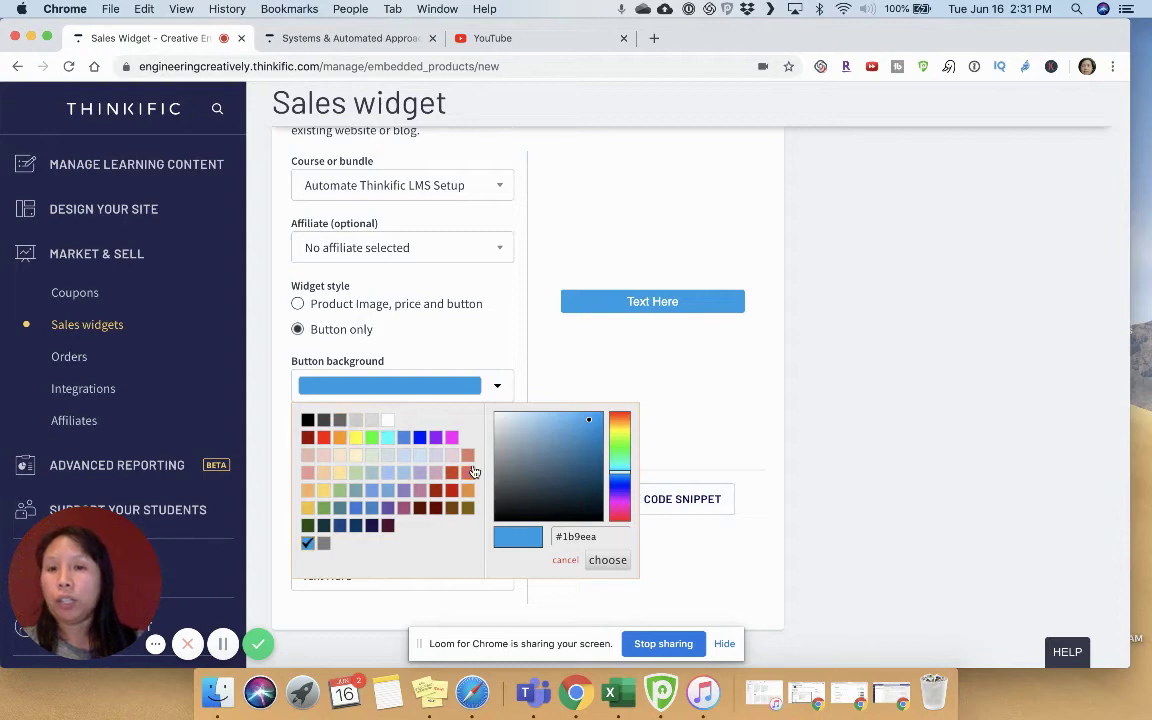
pyautogui.click(565, 560)
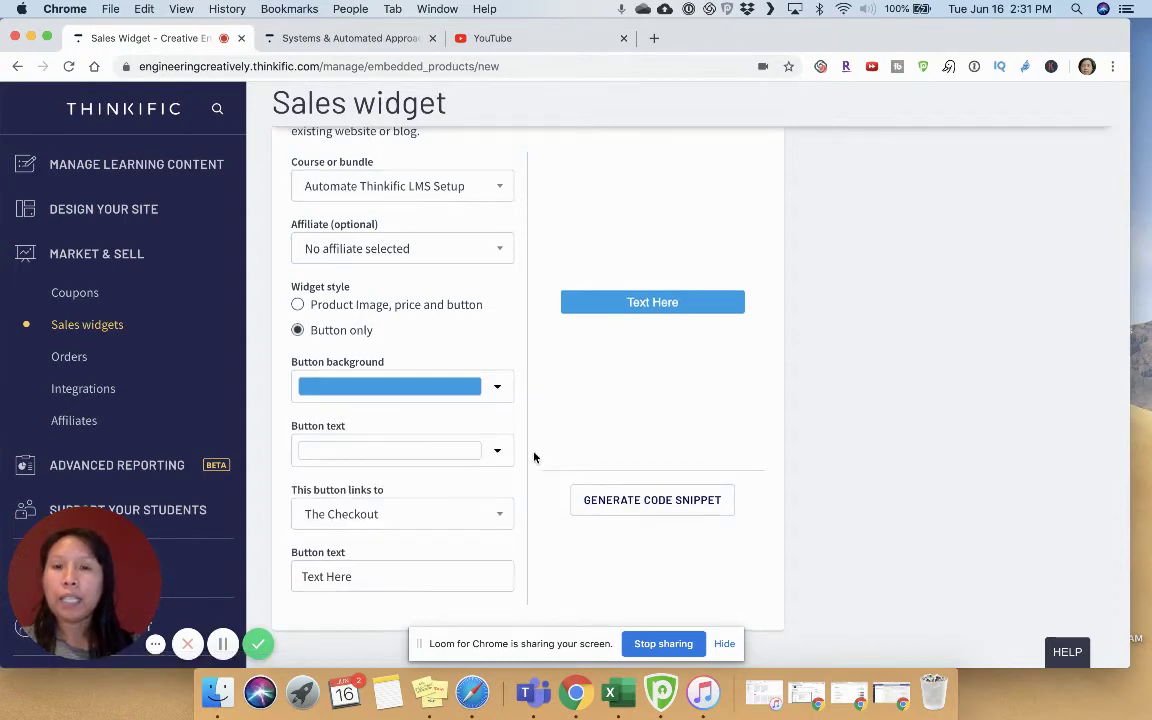
pyautogui.scroll(3, 534, 457)
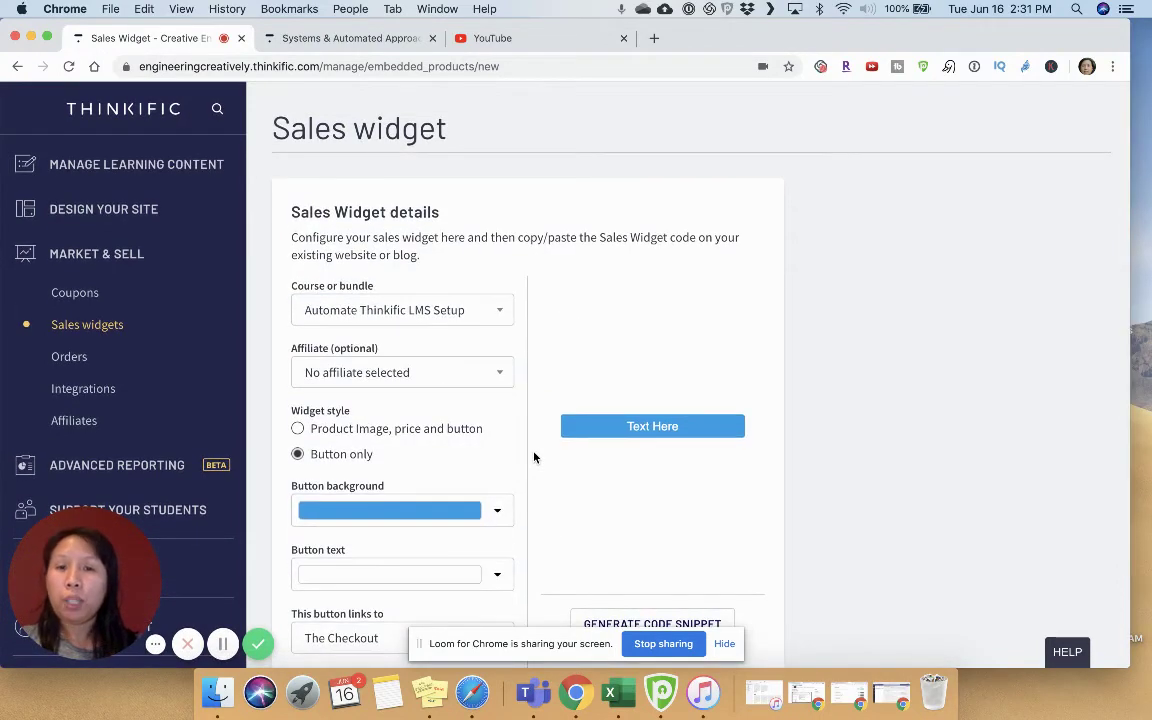
pyautogui.scroll(-3, 534, 457)
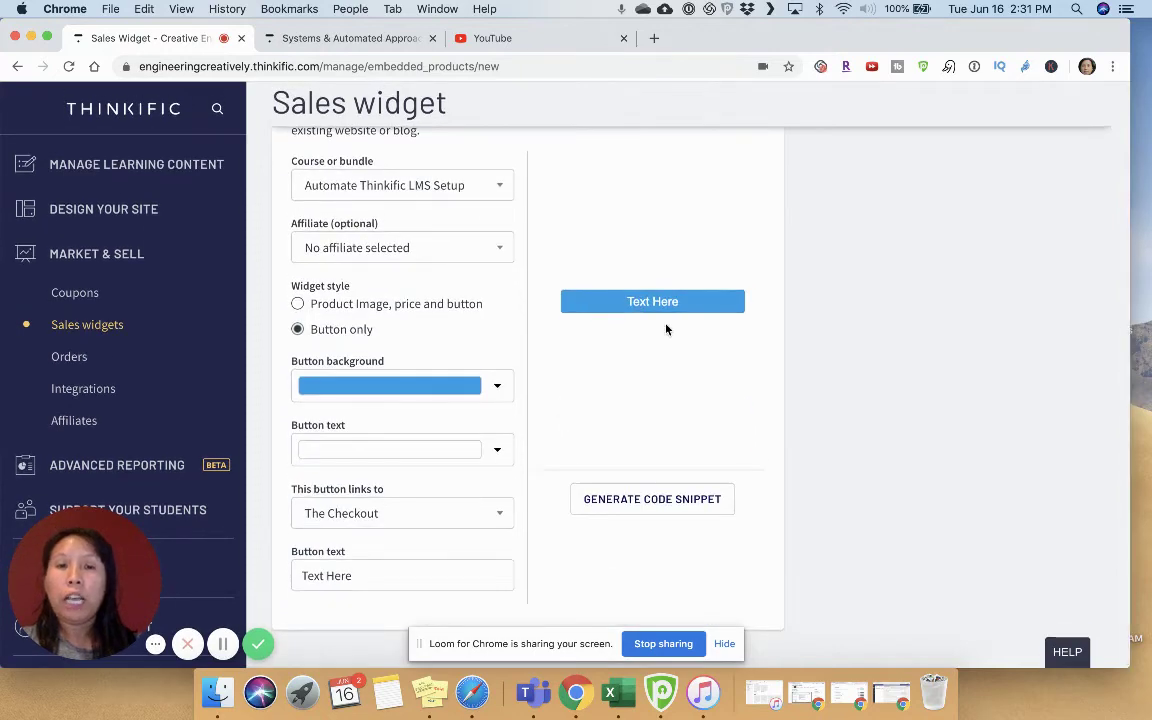
pyautogui.scroll(3, 672, 413)
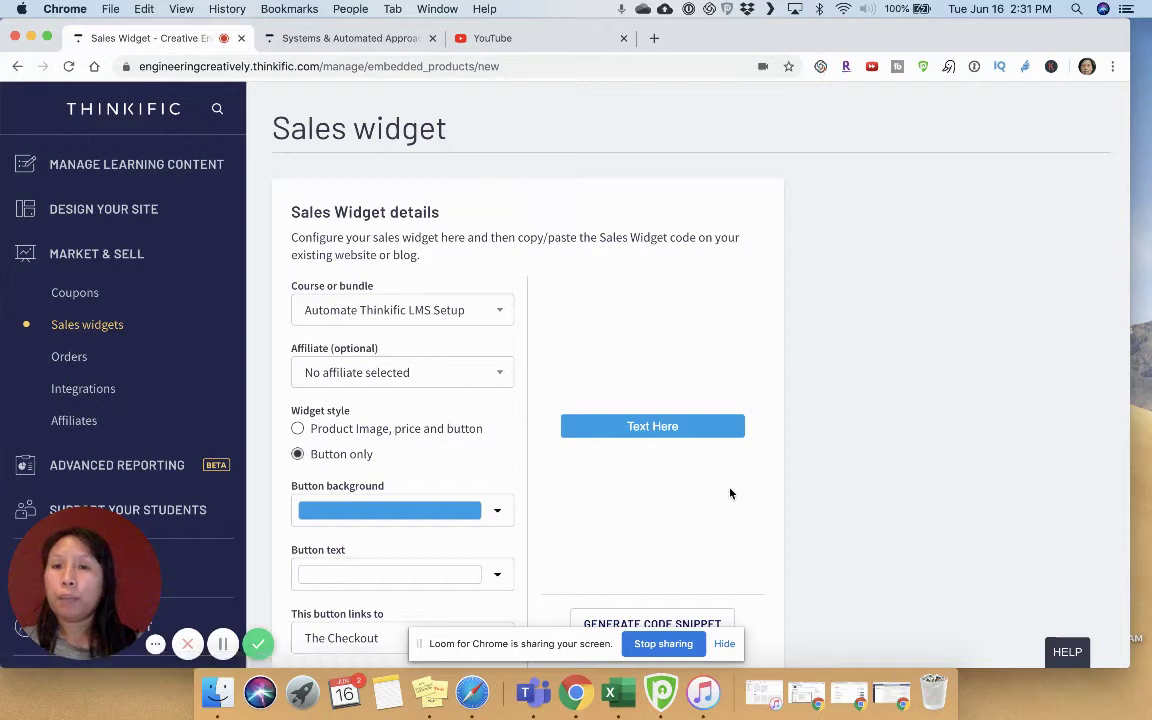
pyautogui.scroll(-3, 730, 493)
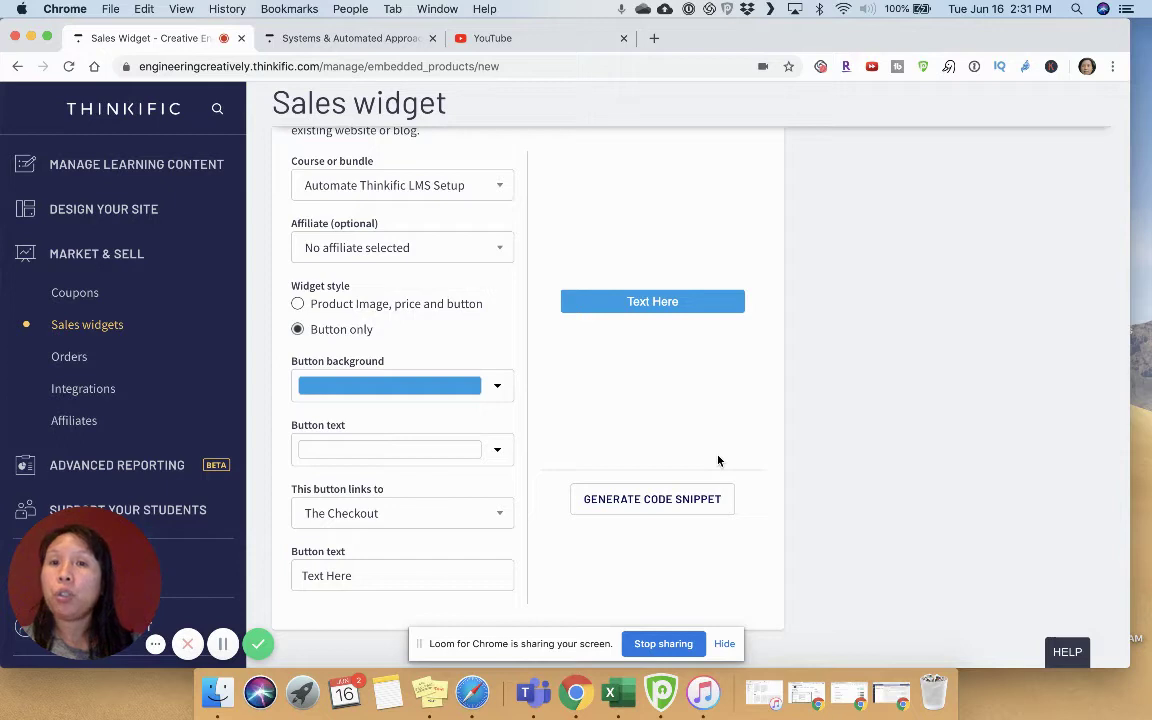
# - View the orders page and examine the e-commerce integrations for Stripe, PayPal, Shopify and Stunning
pyautogui.click(76, 358)
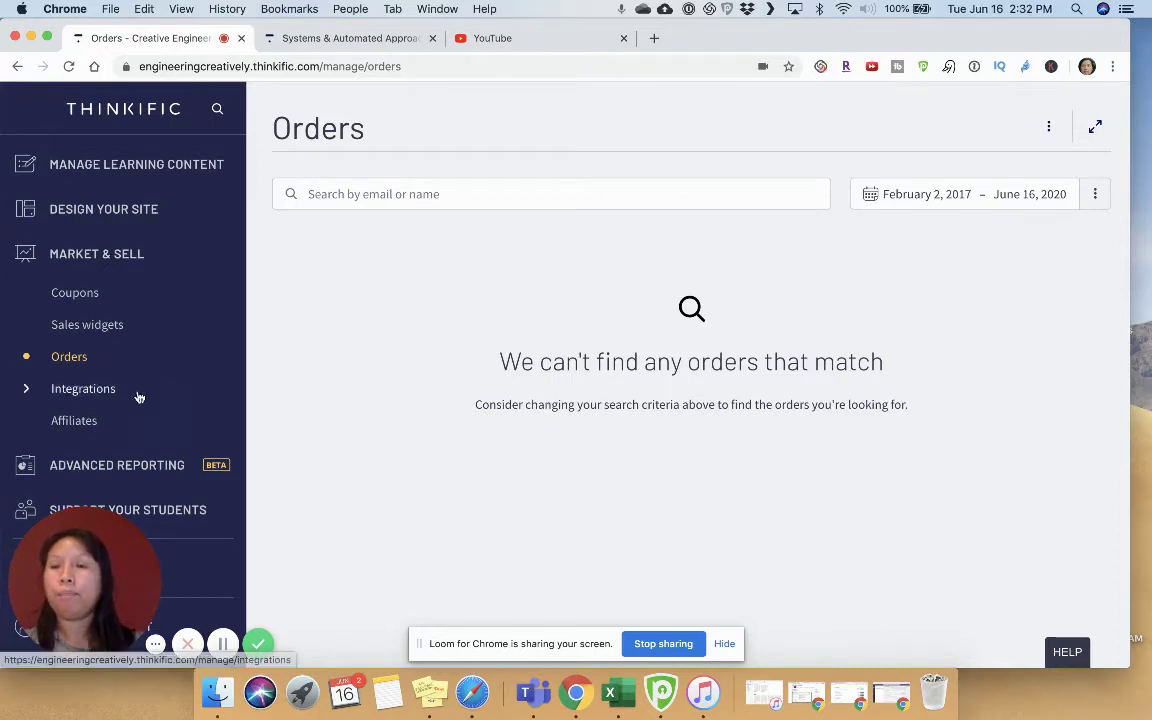
pyautogui.click(83, 389)
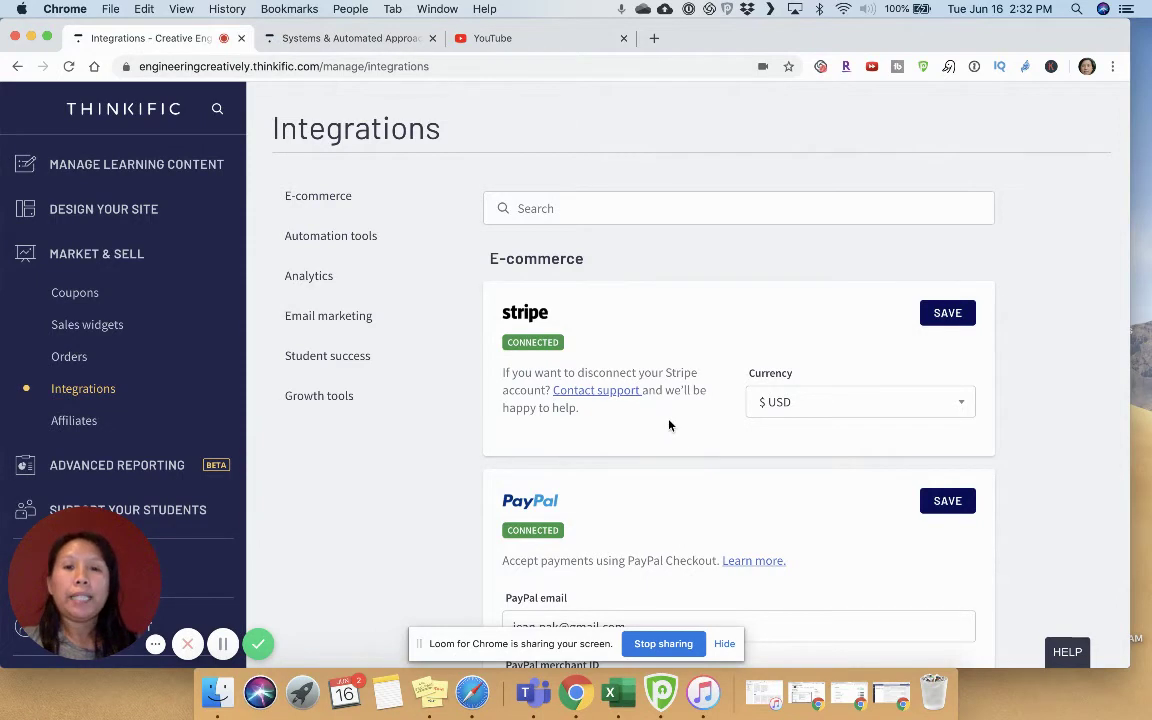
pyautogui.scroll(-2, 669, 428)
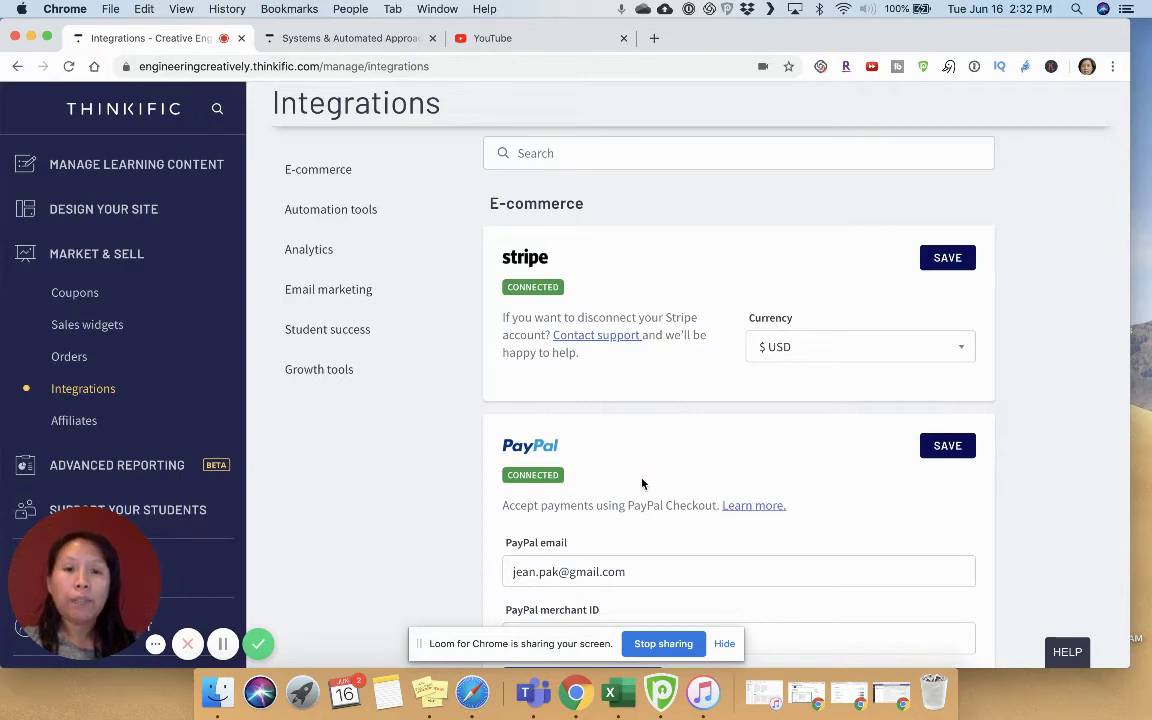
pyautogui.scroll(-5, 641, 478)
pyautogui.scroll(-5, 641, 478)
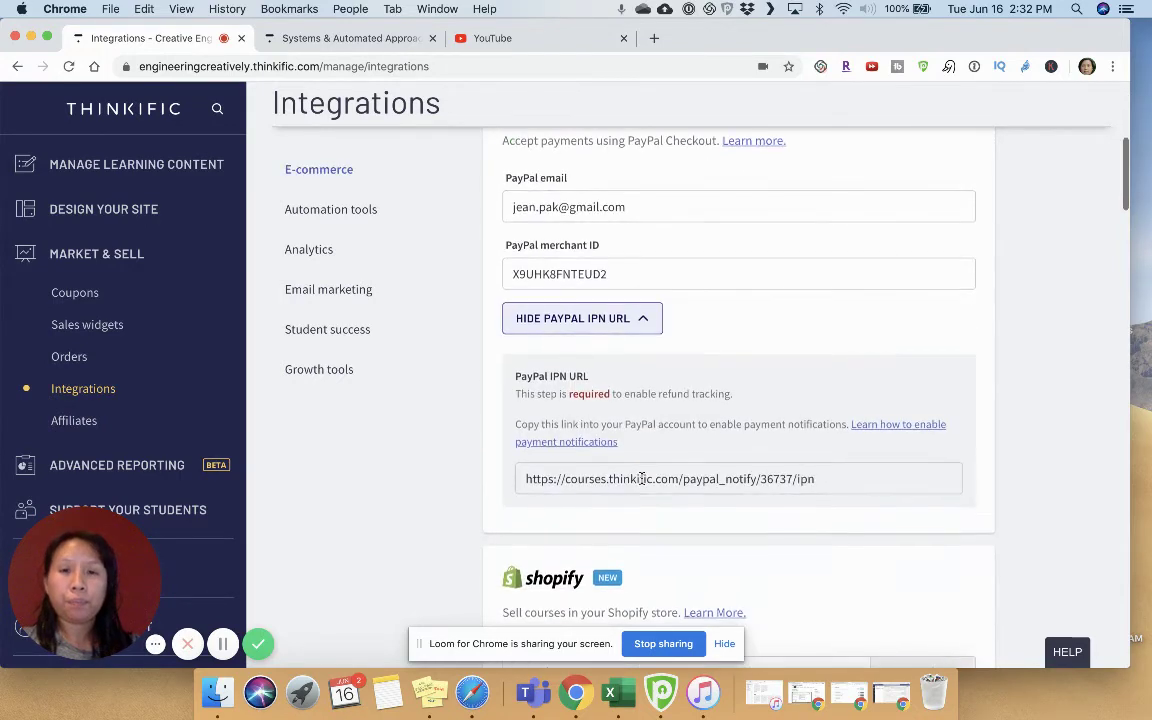
pyautogui.scroll(-5, 641, 478)
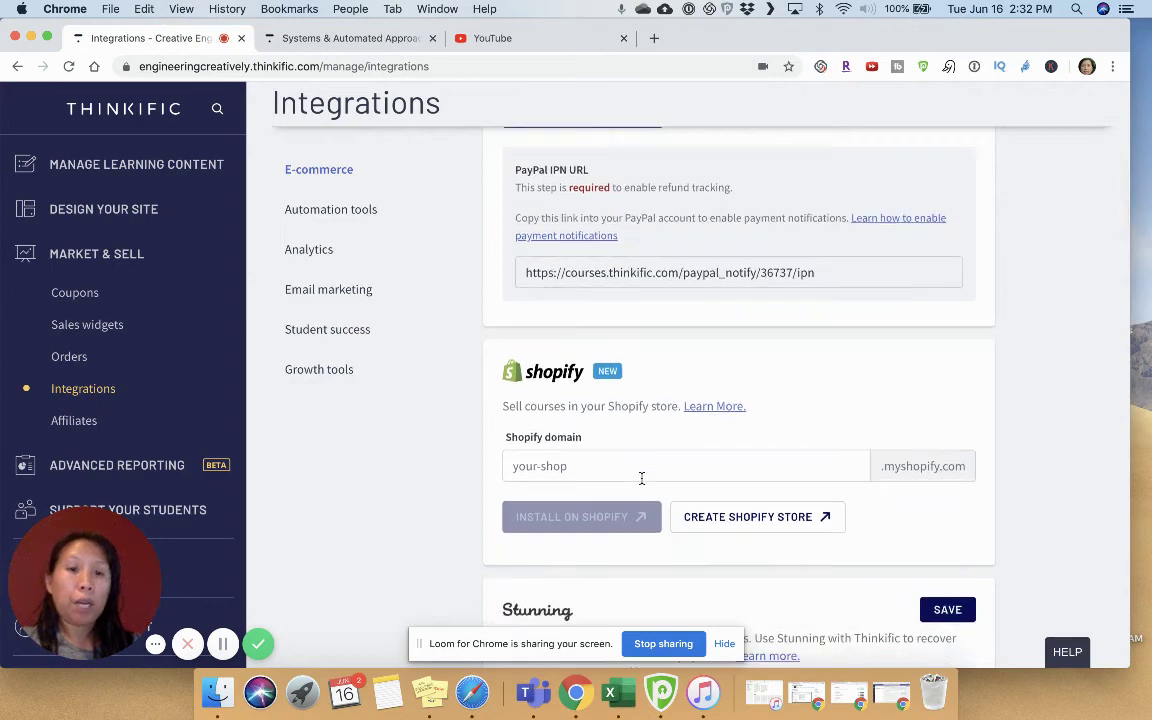
pyautogui.scroll(-5, 641, 478)
pyautogui.scroll(3, 641, 478)
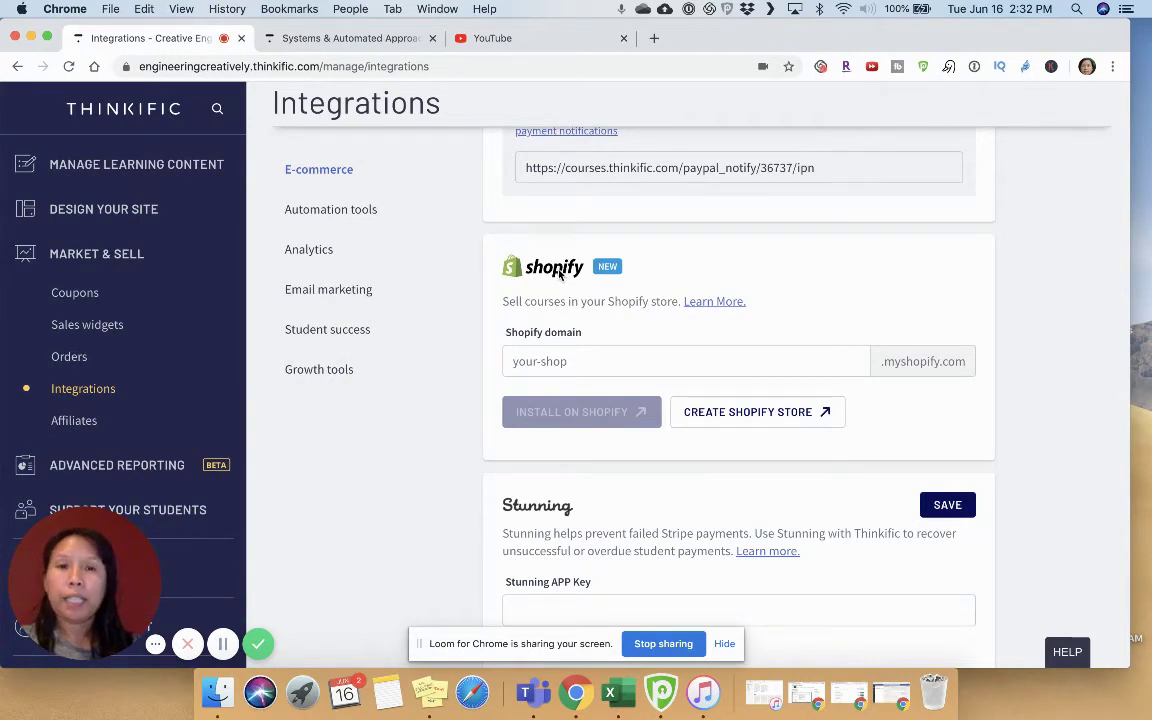
pyautogui.scroll(-5, 621, 364)
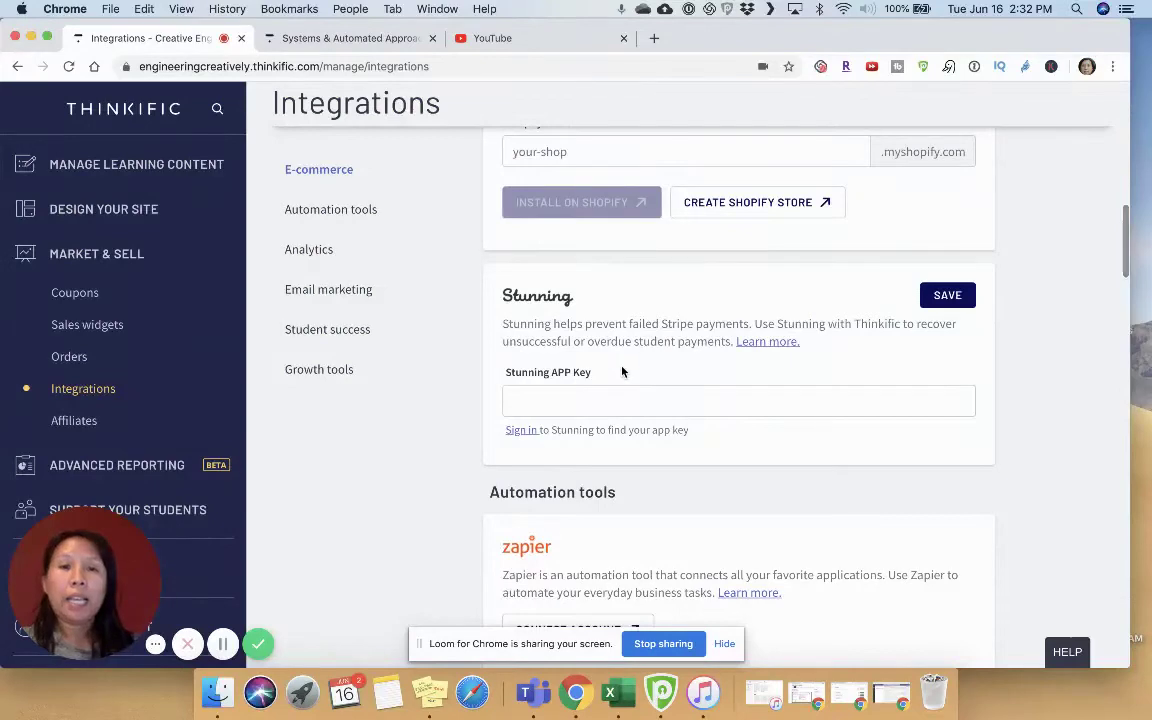
# - Review the automation tool integrations for Zapier and Infusionsoft
pyautogui.scroll(-1, 631, 410)
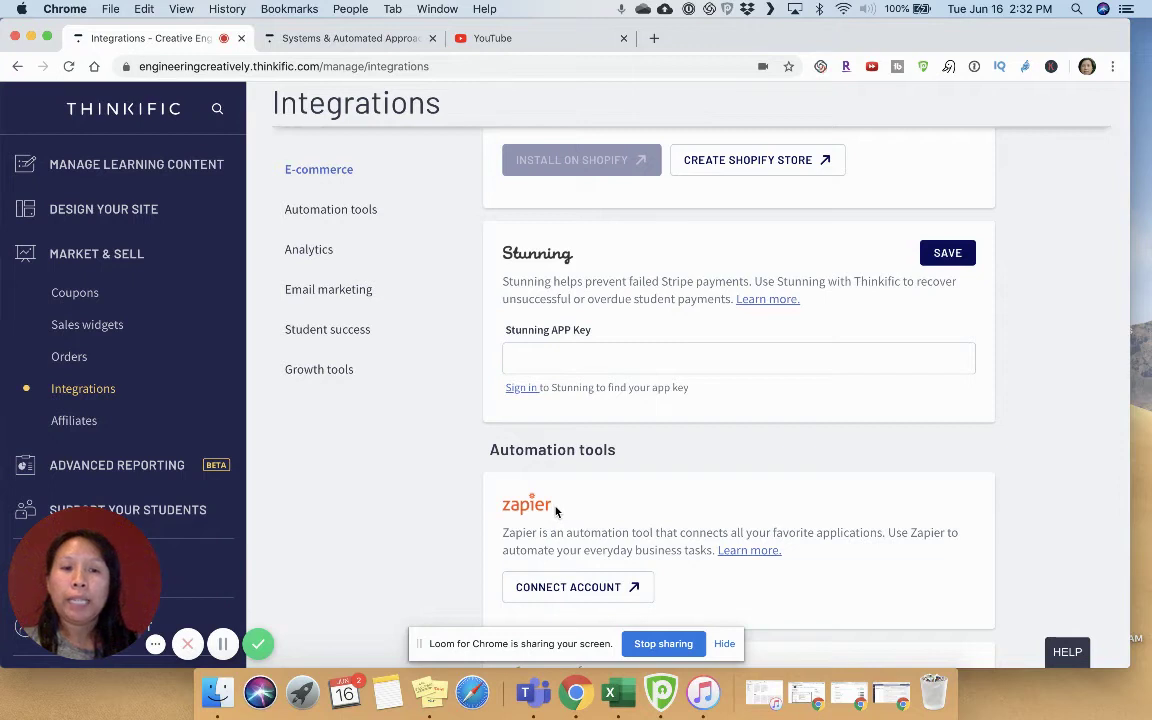
pyautogui.scroll(-3, 556, 511)
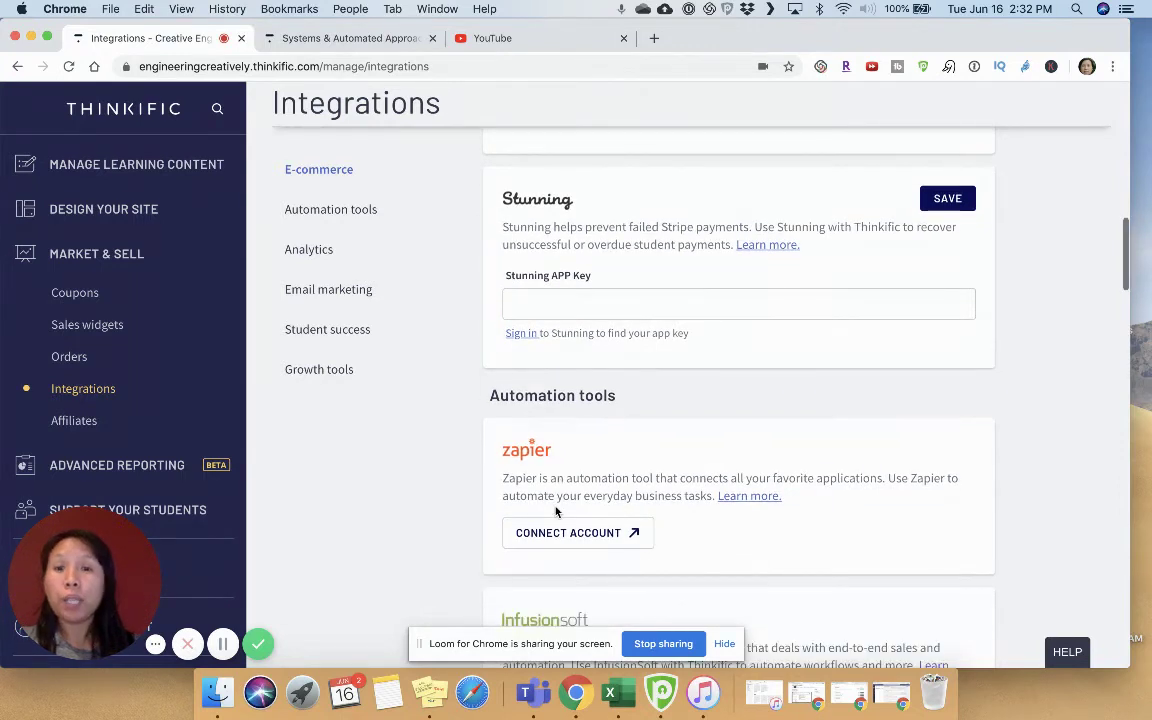
pyautogui.scroll(1, 556, 511)
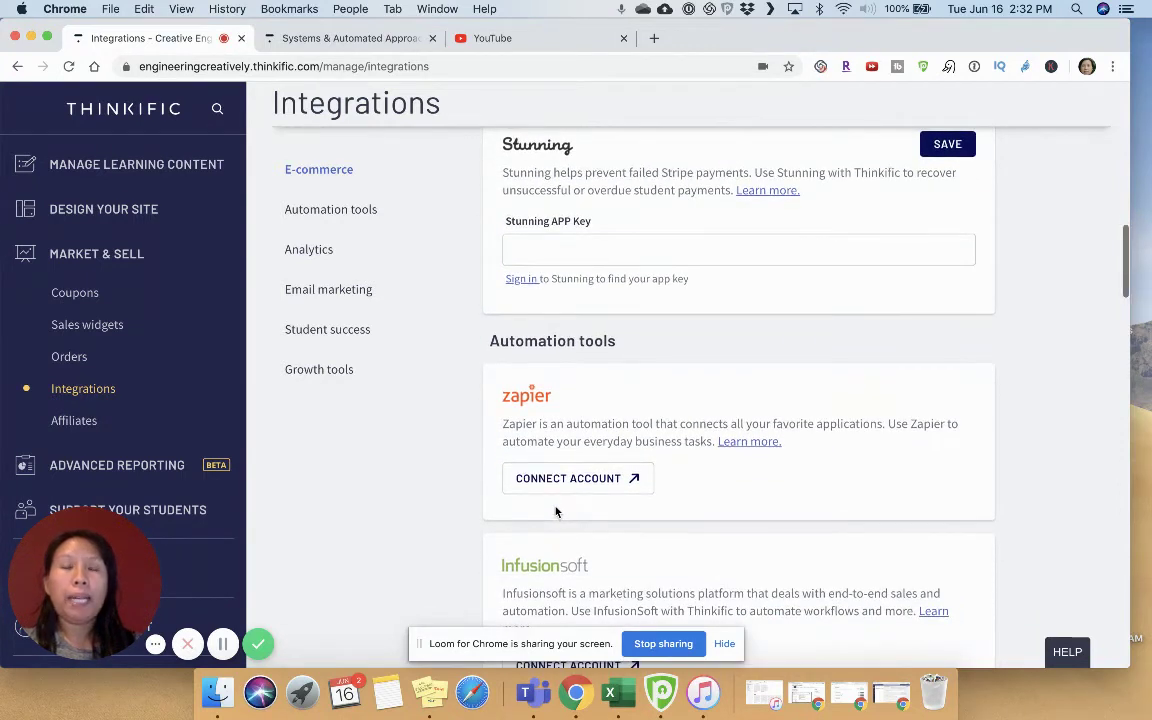
pyautogui.scroll(2, 584, 489)
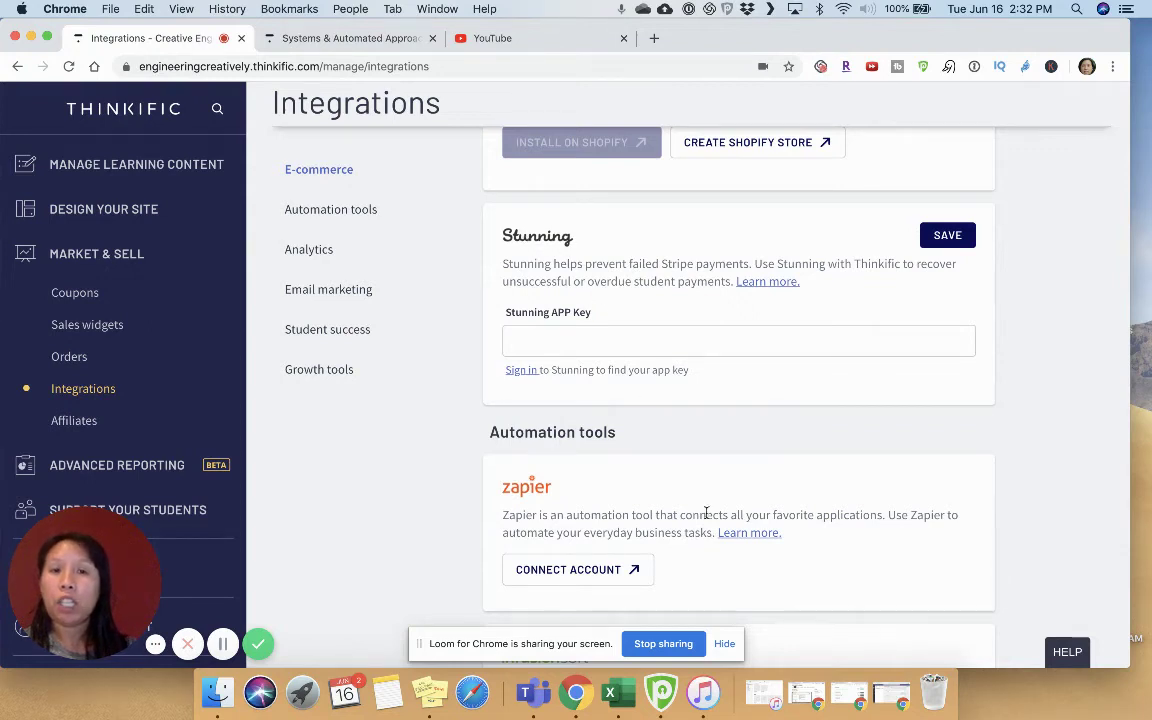
pyautogui.scroll(-4, 706, 513)
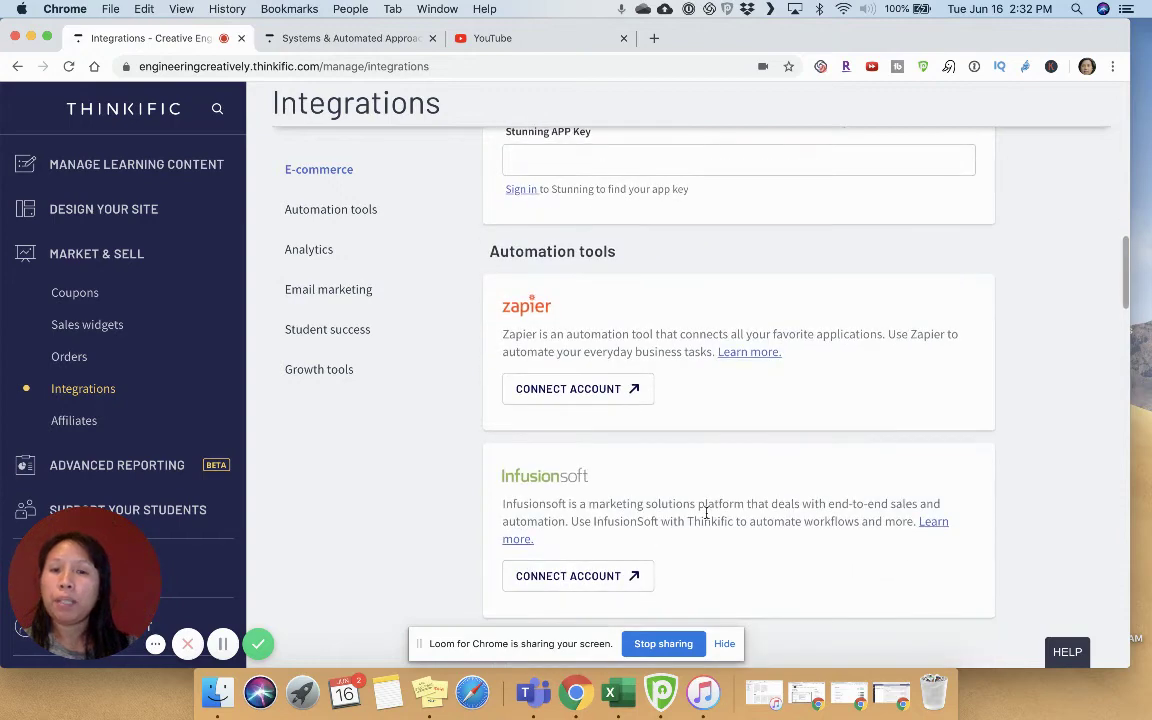
pyautogui.scroll(-2, 706, 513)
pyautogui.scroll(-1, 706, 513)
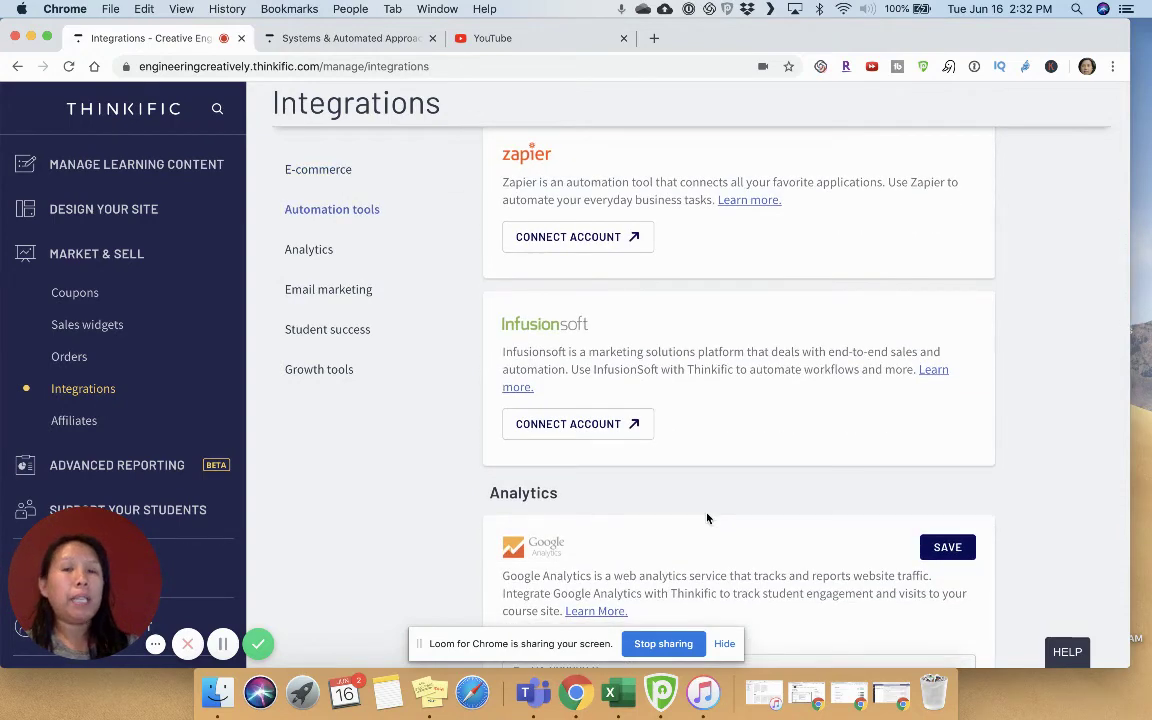
# - Examine the analytics integrations for Google Analytics, Mixpanel, Facebook and Segment.io, and place the cursor in the Facebook Pixel code field
pyautogui.scroll(-3, 700, 466)
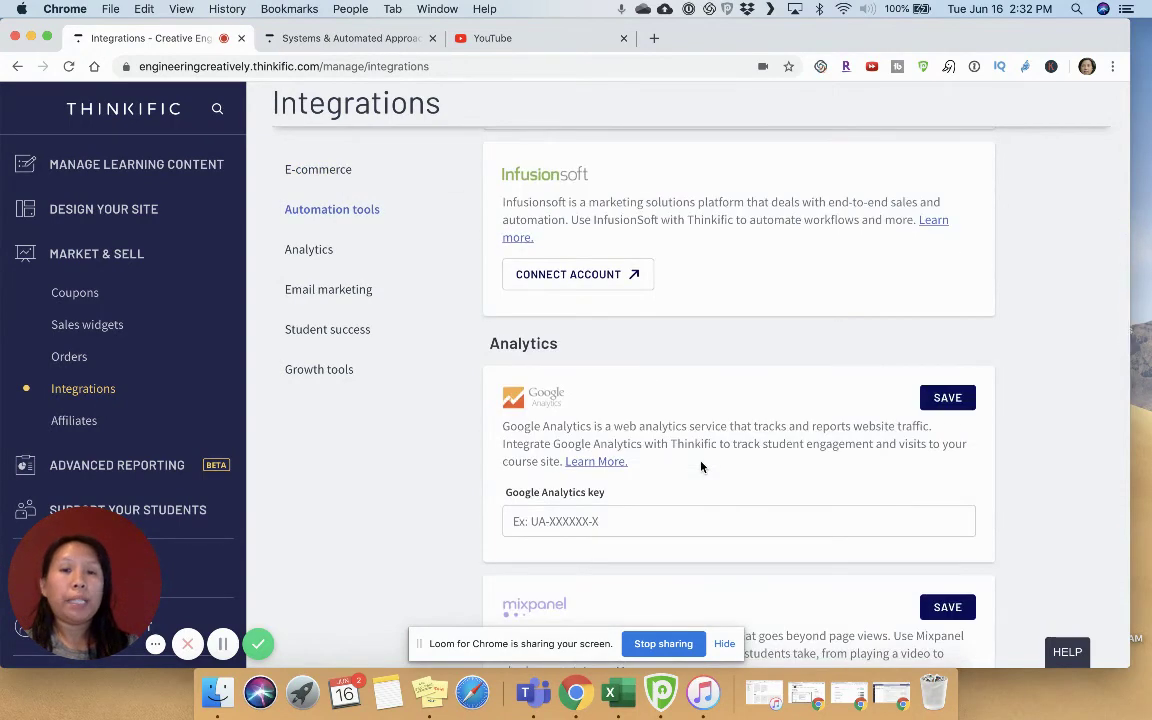
pyautogui.scroll(-1, 701, 467)
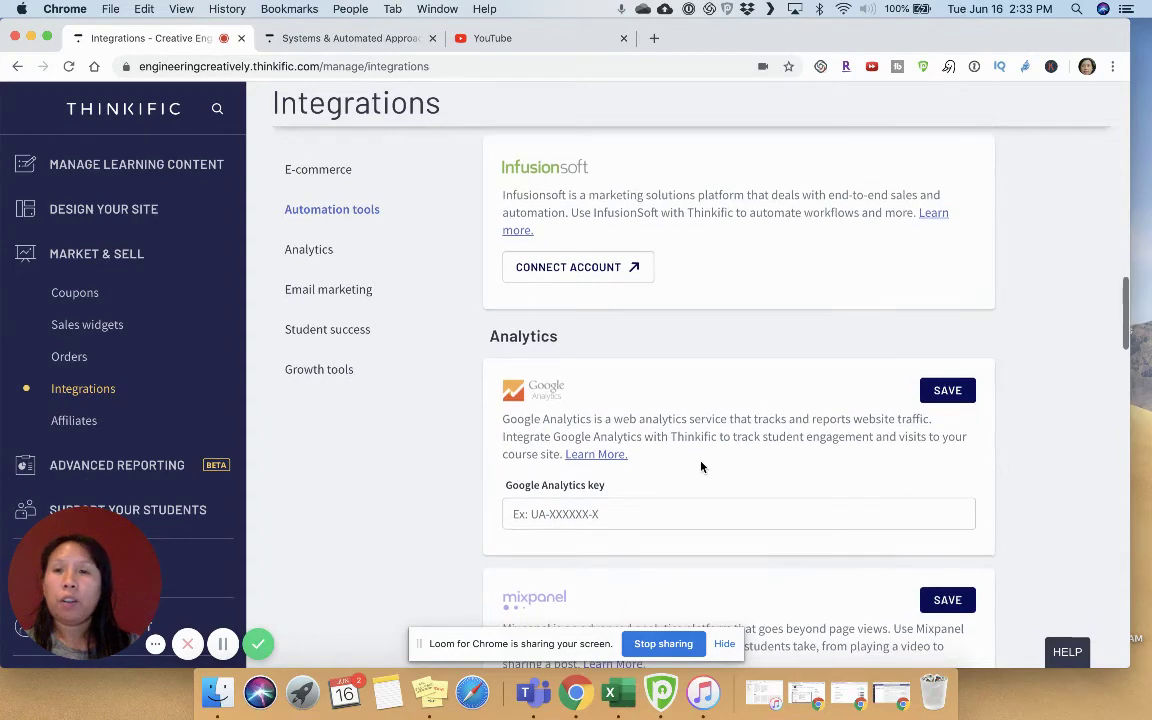
pyautogui.scroll(-1, 701, 467)
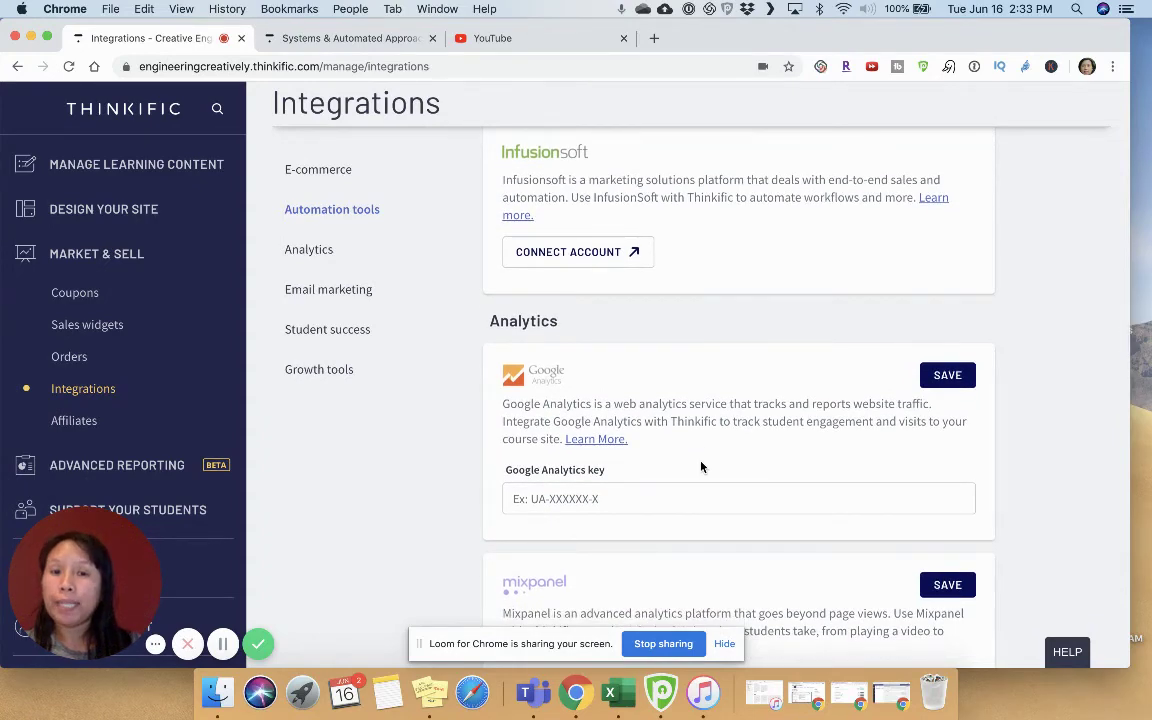
pyautogui.scroll(-2, 701, 467)
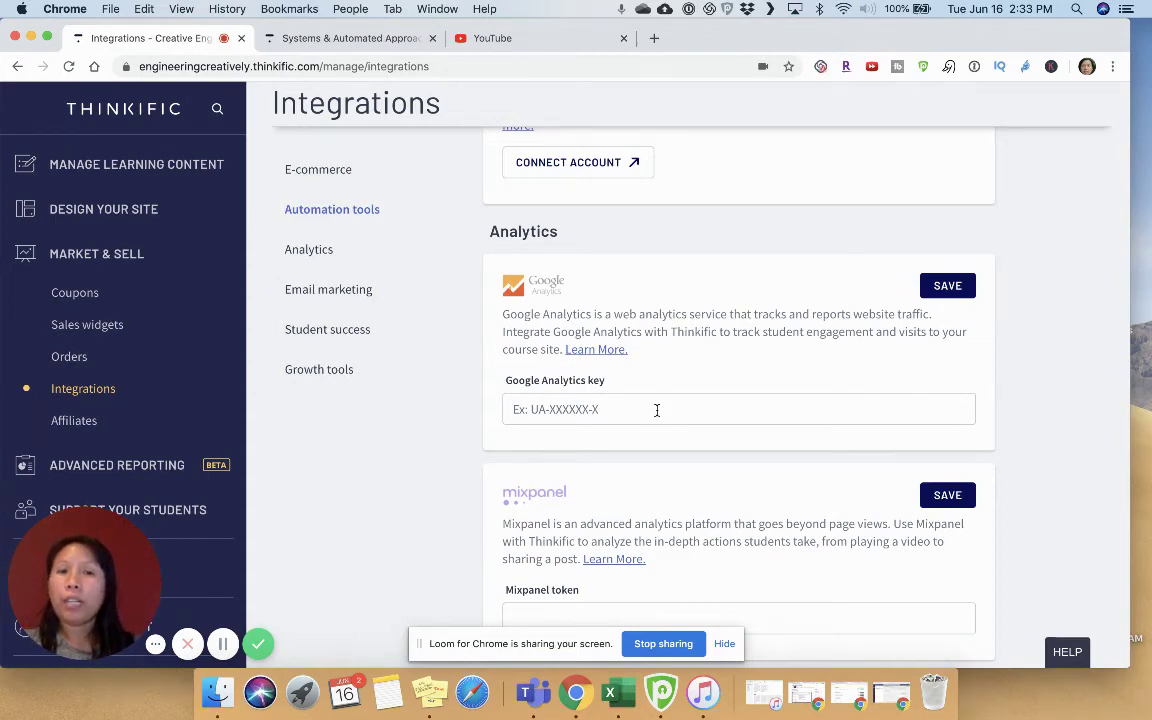
pyautogui.scroll(-2, 657, 410)
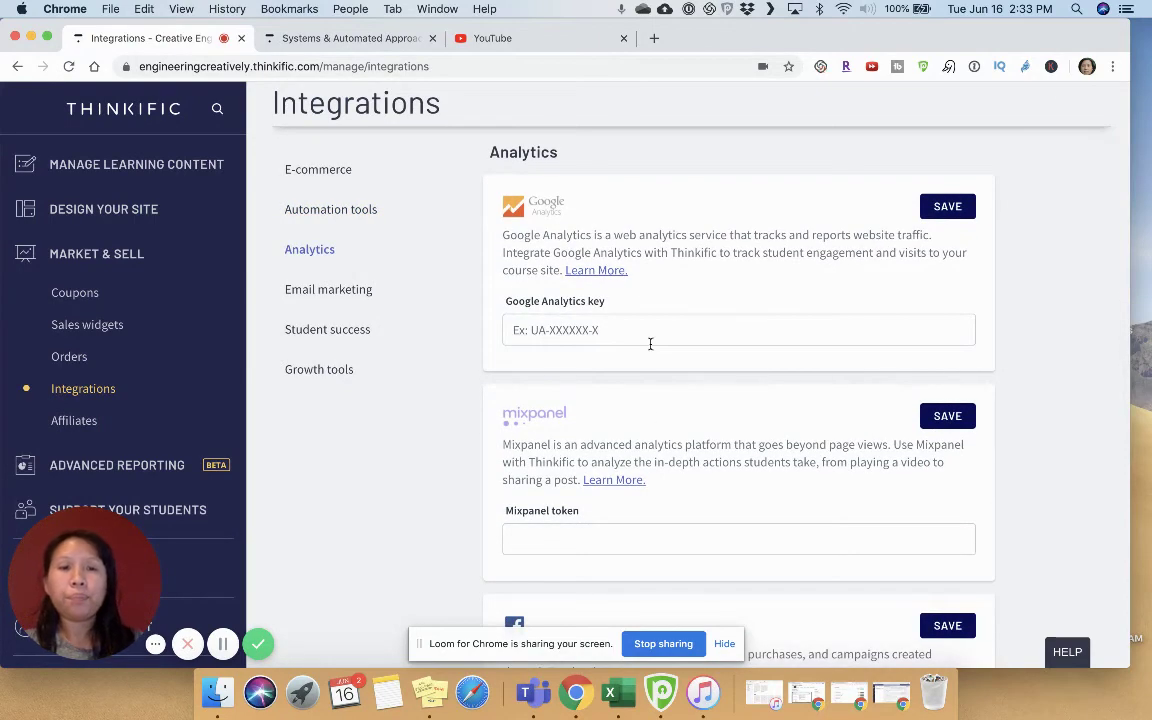
pyautogui.scroll(-3, 650, 344)
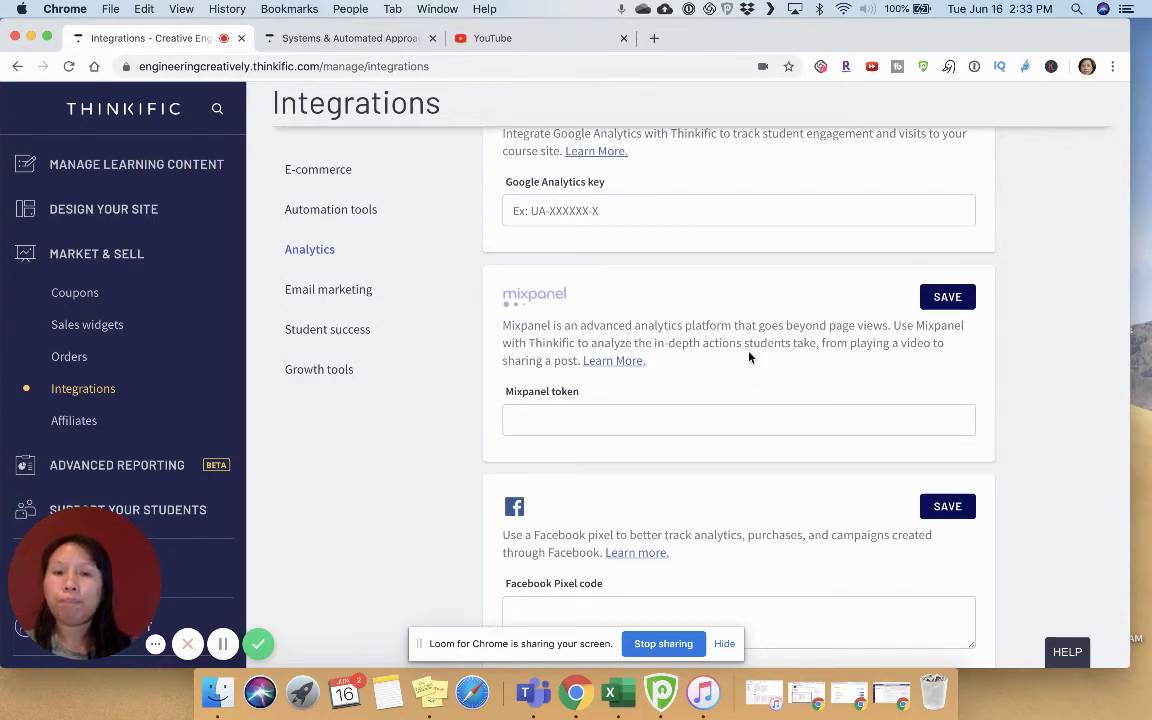
pyautogui.scroll(-3, 767, 485)
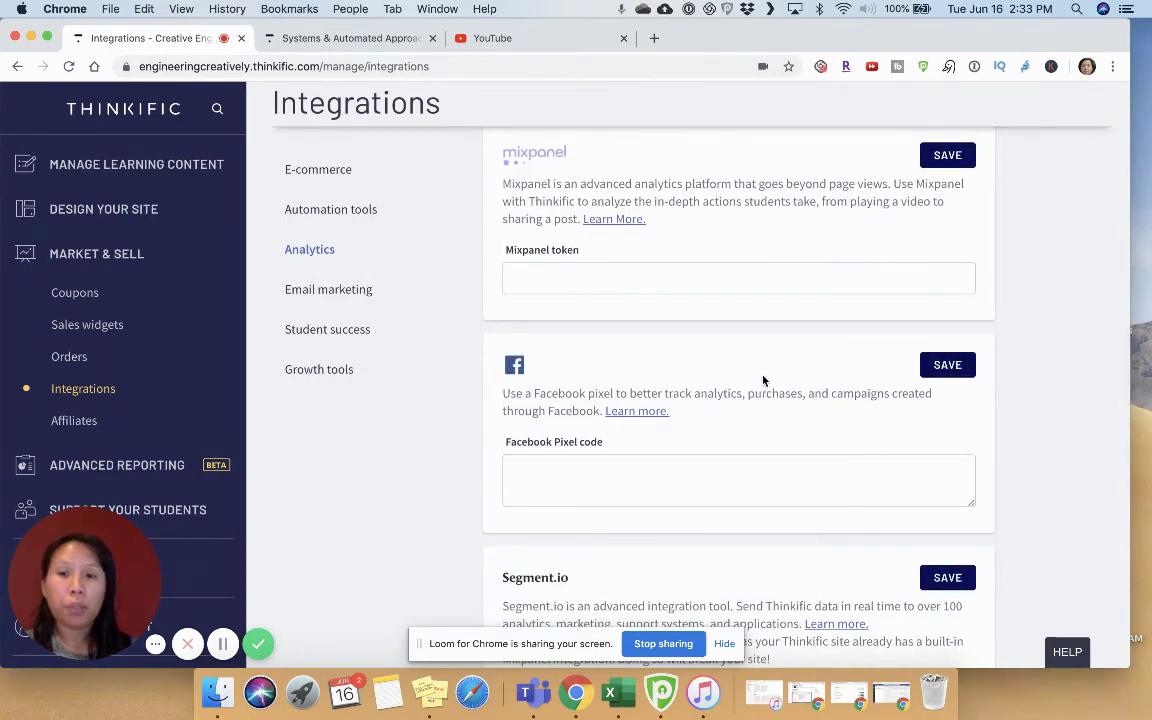
pyautogui.scroll(-3, 766, 455)
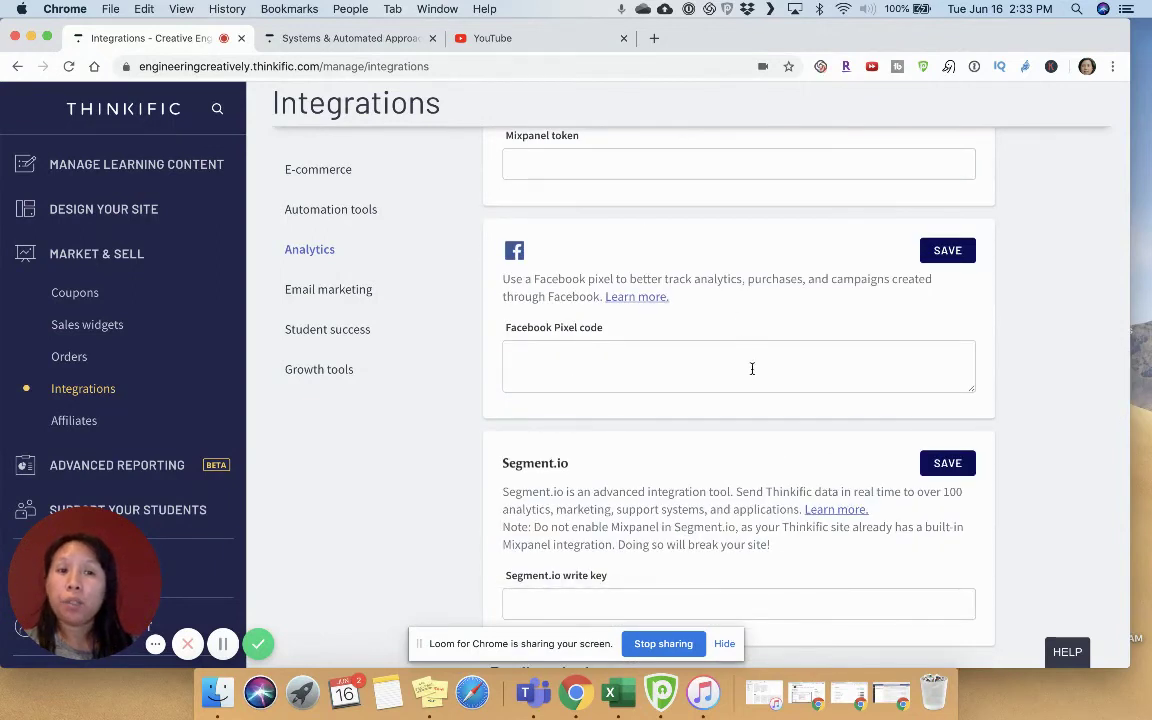
pyautogui.click(752, 369)
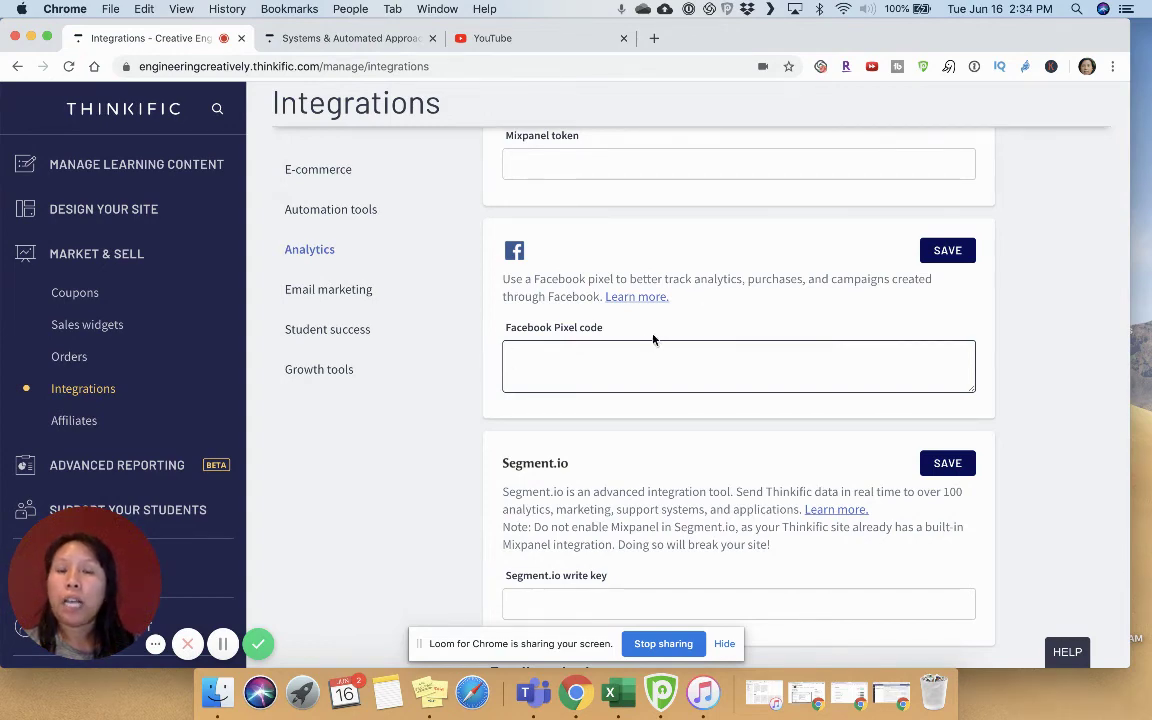
# - Look through the email marketing, student success and growth tools integrations, including Accredible, Disqus and Sumo
pyautogui.scroll(-8, 637, 356)
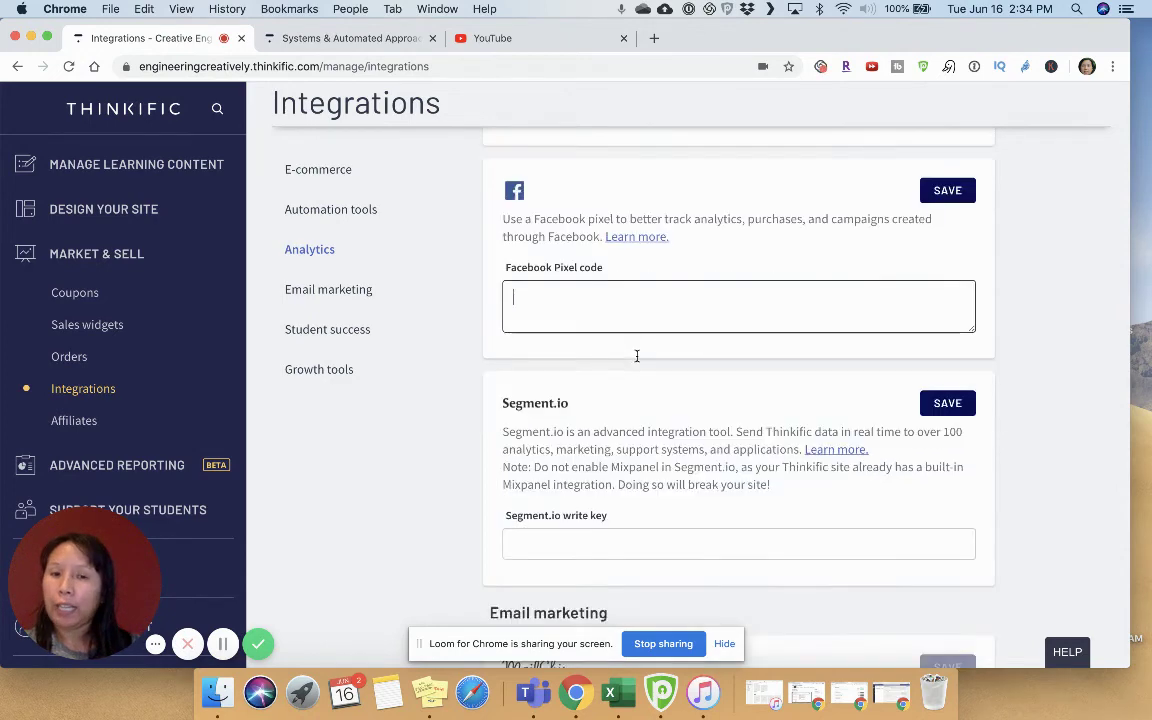
pyautogui.scroll(-15, 637, 362)
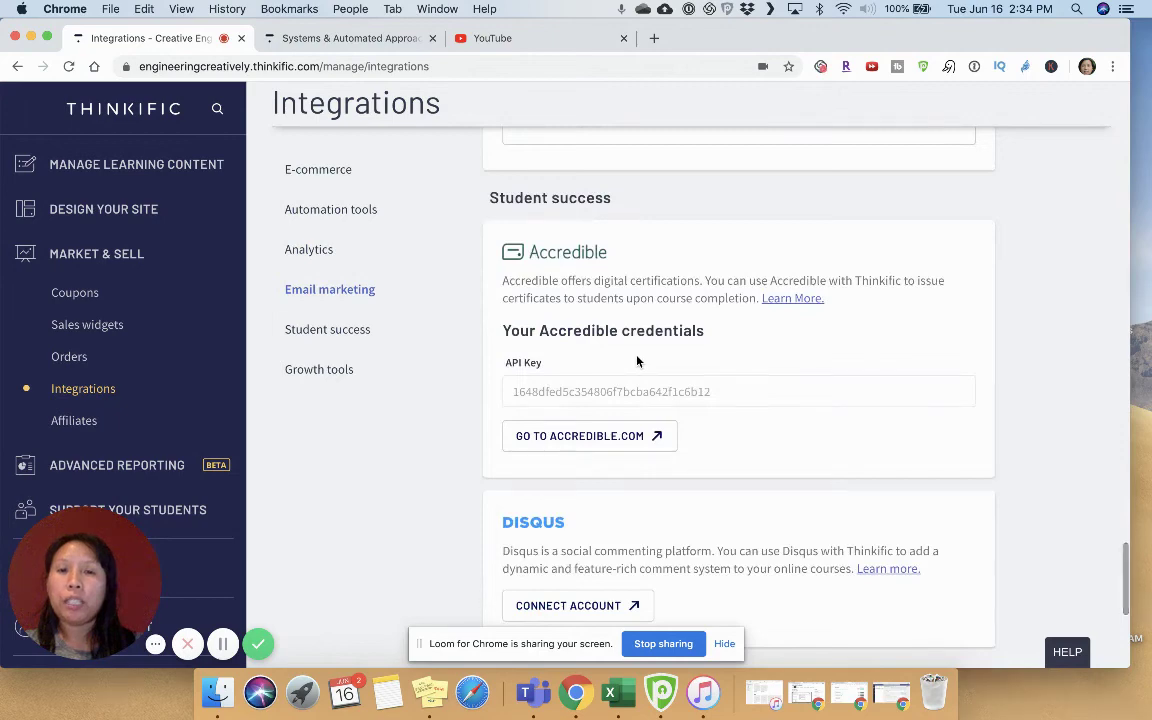
pyautogui.scroll(-4, 776, 494)
pyautogui.scroll(-3, 776, 494)
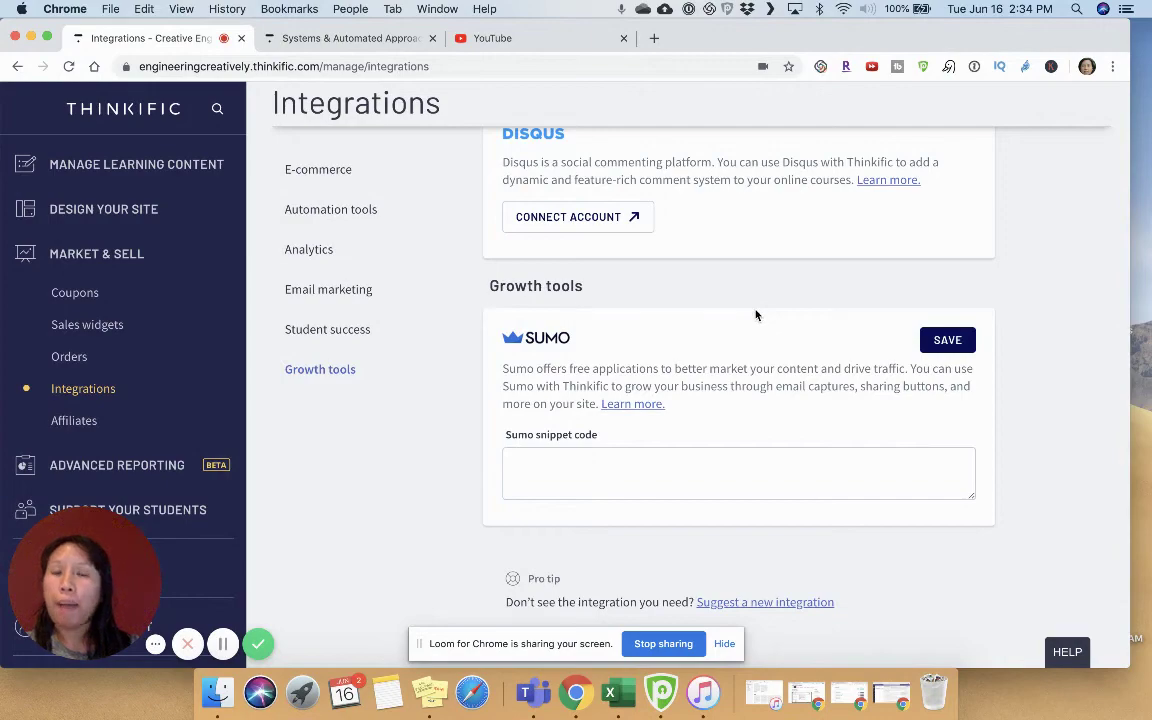
# - Return to the e-commerce integrations and open the Affiliates page of the Market & Sell section
pyautogui.scroll(20, 754, 314)
pyautogui.scroll(15, 756, 315)
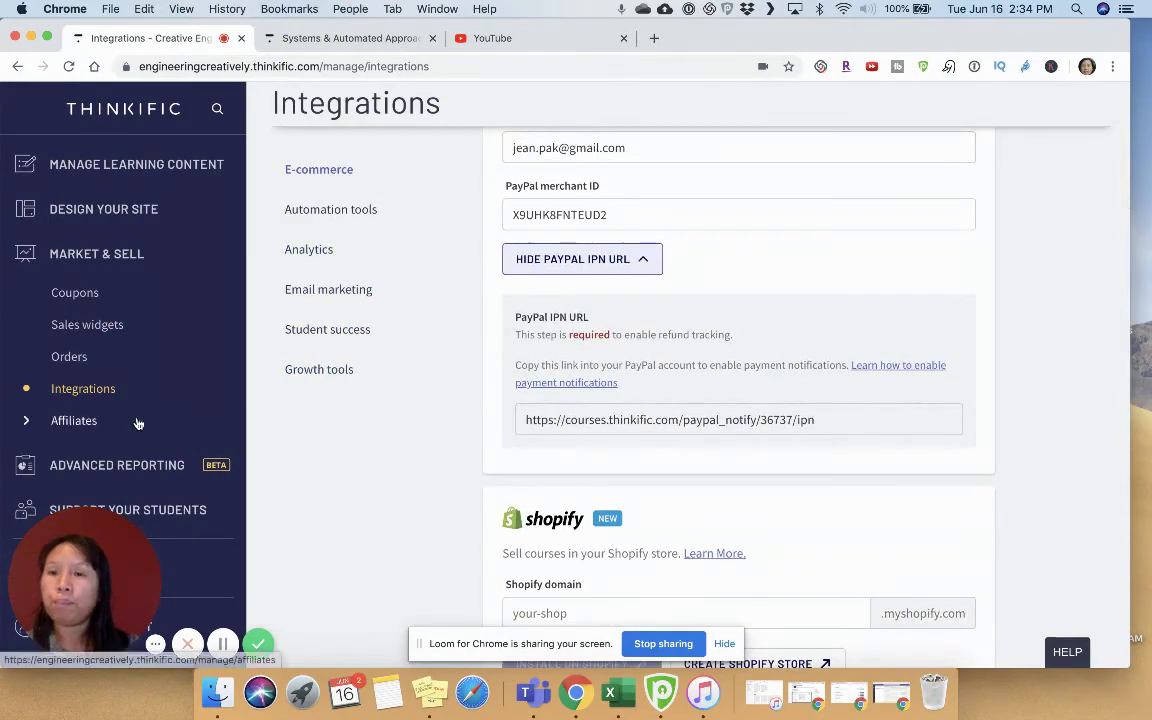
pyautogui.click(80, 427)
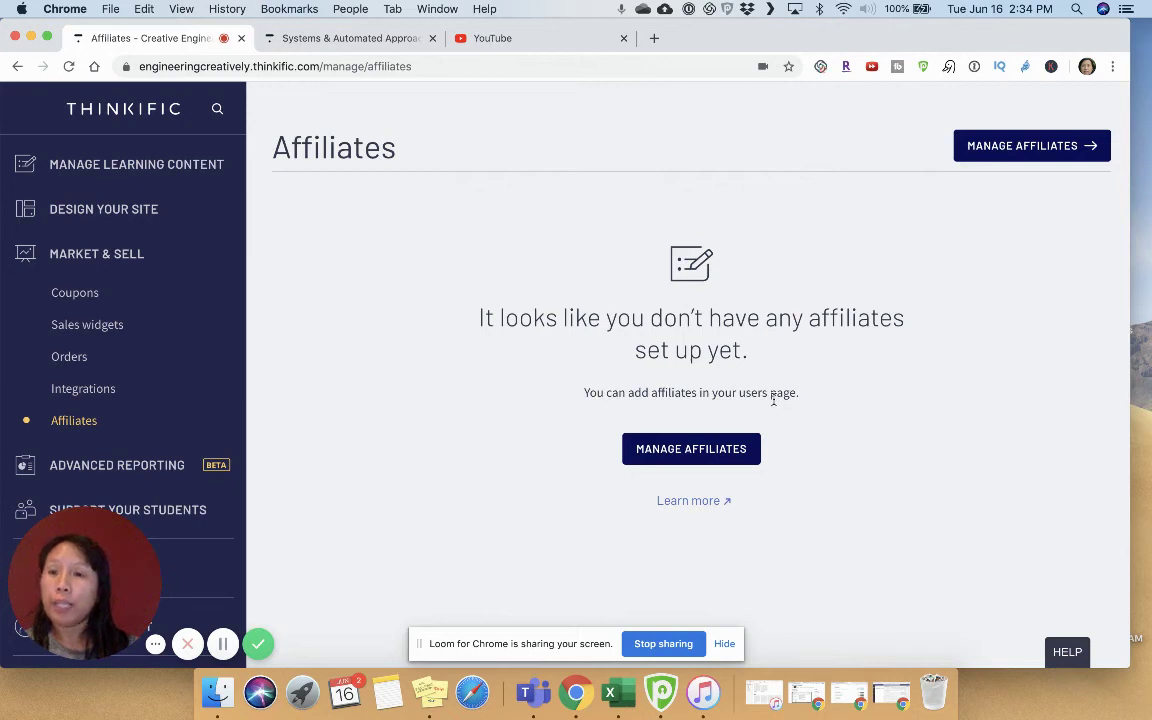
# - Expand the Advanced Reporting section to view its Revenue, Orders, Enrollments and Student Engagement entries
pyautogui.scroll(-5, 114, 388)
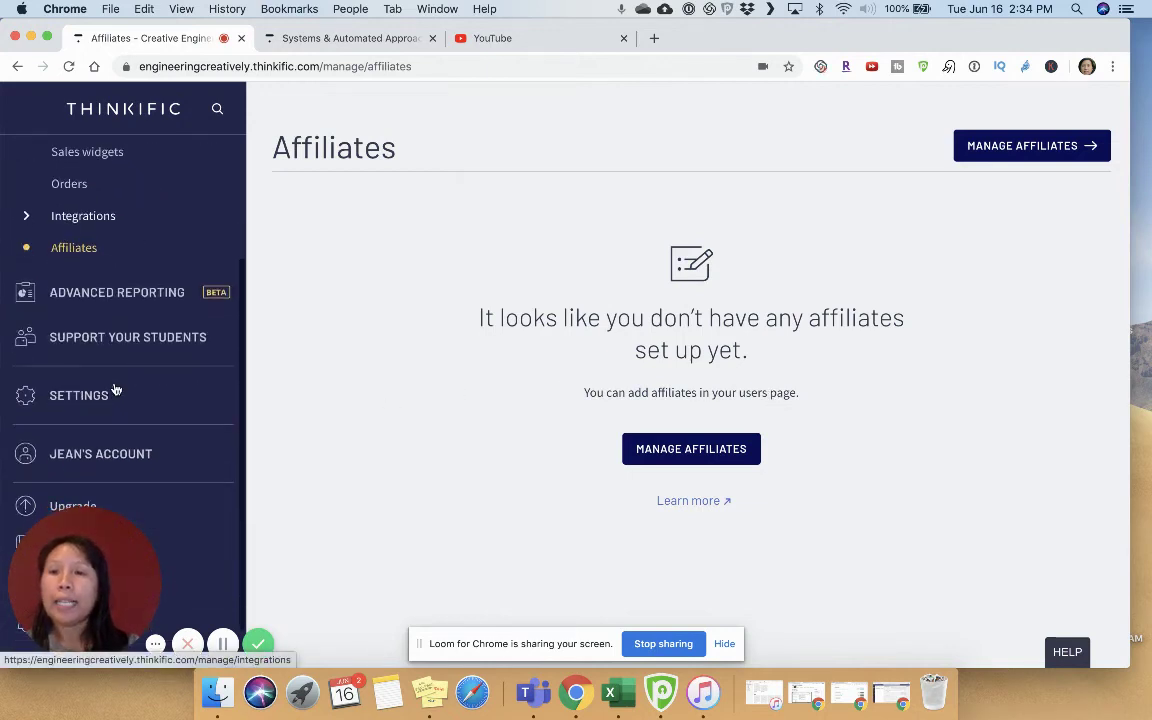
pyautogui.click(71, 300)
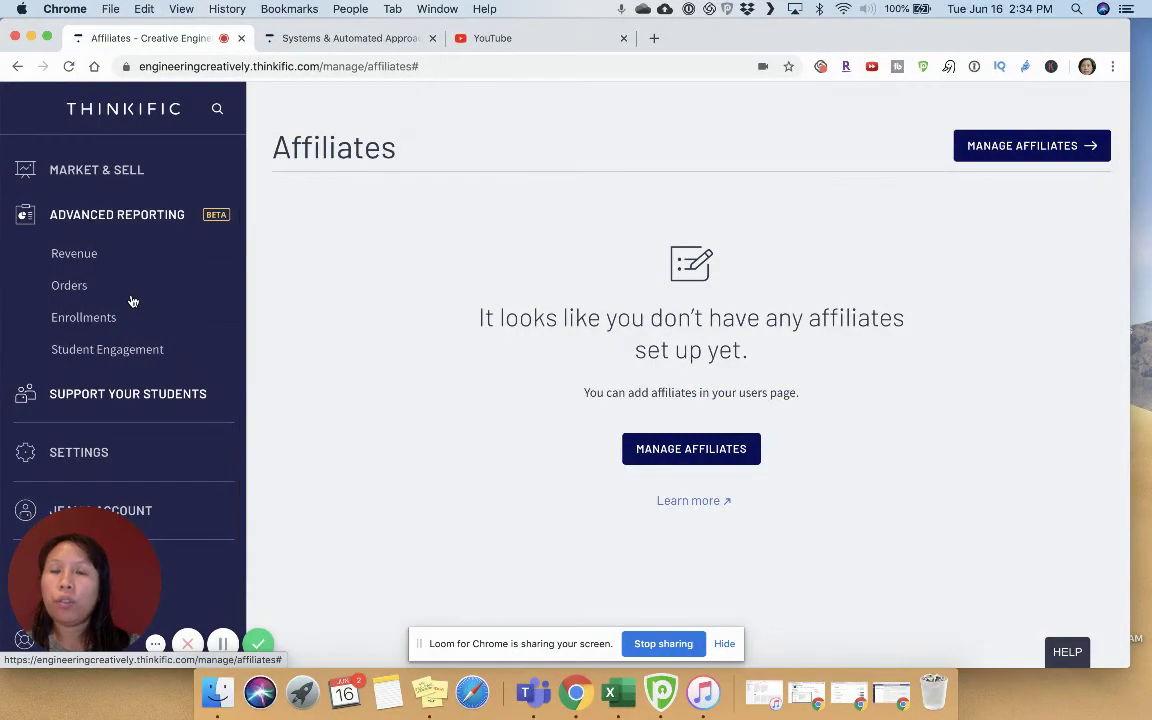
pyautogui.scroll(-1, 132, 301)
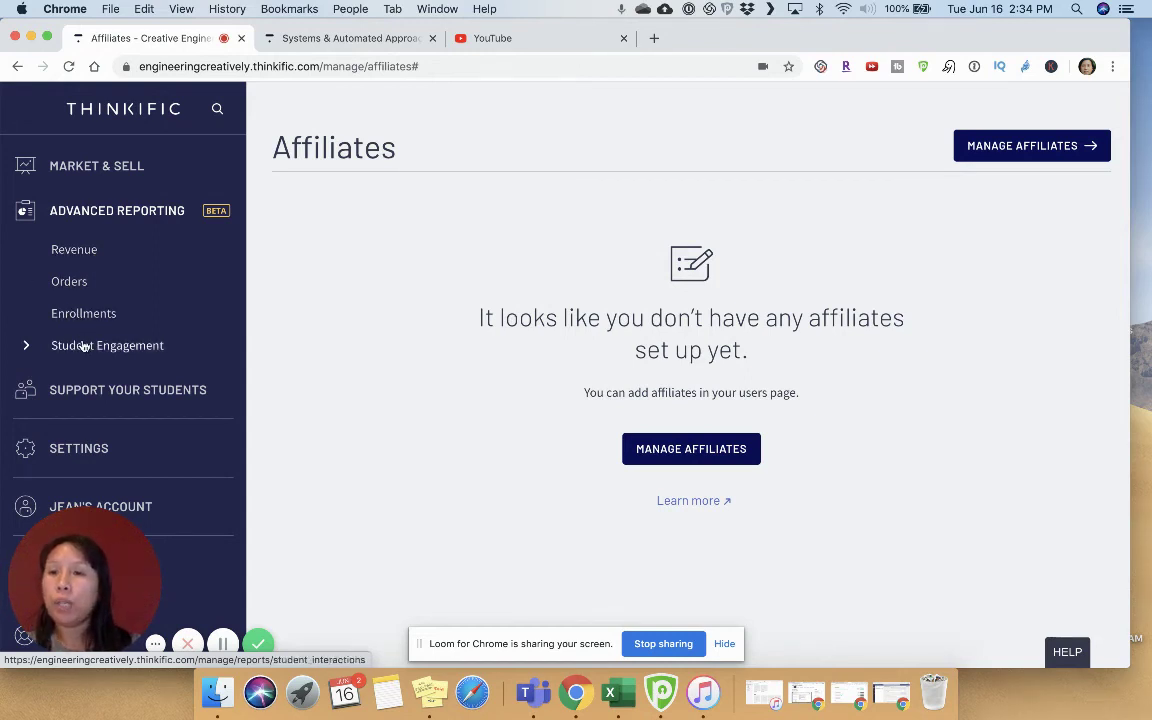
# - View the Communities page and the Certificates page of the Support Your Students section
pyautogui.click(121, 390)
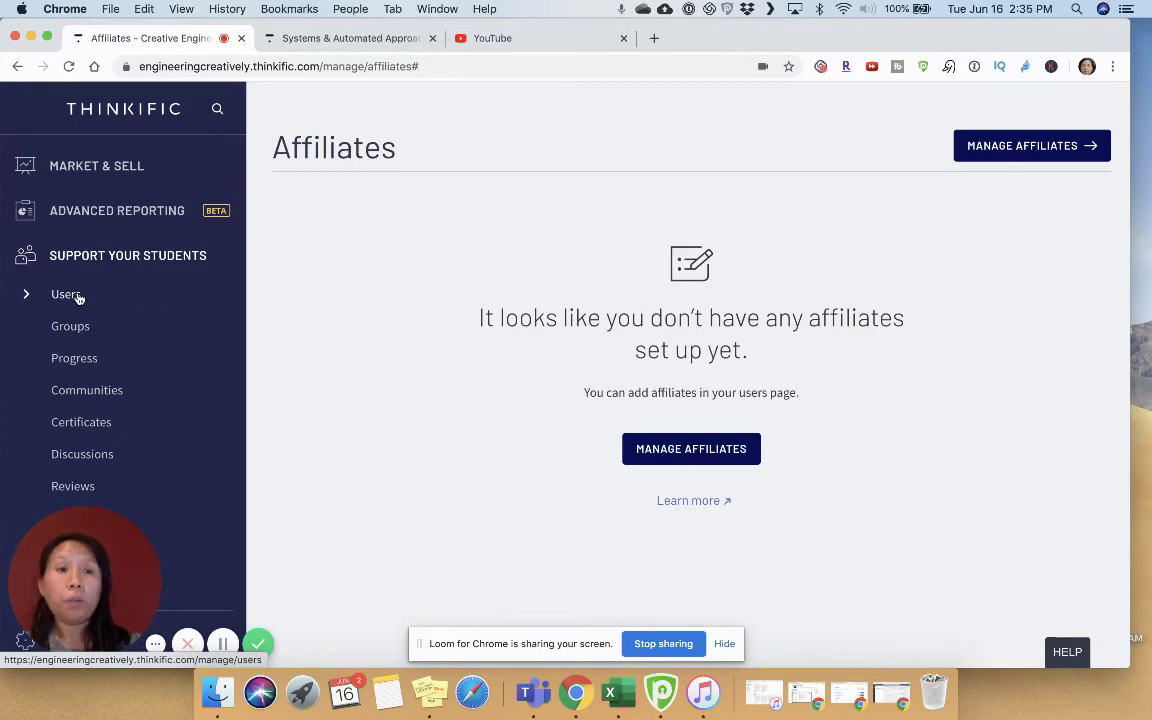
pyautogui.click(78, 390)
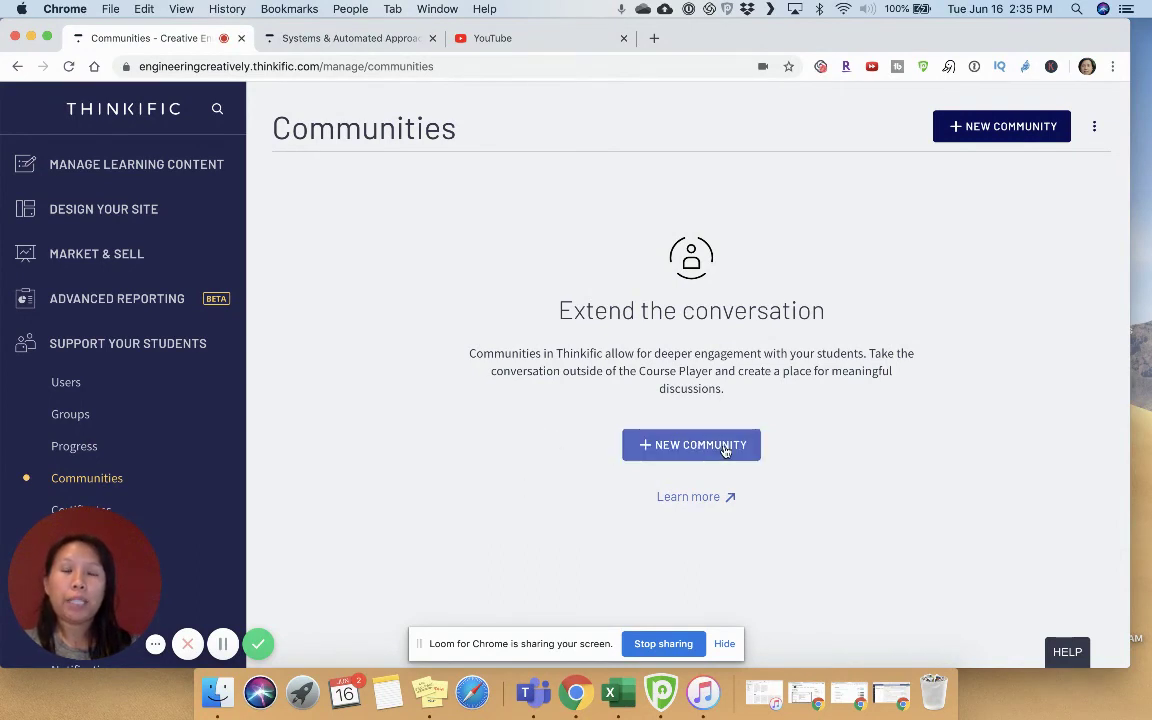
pyautogui.scroll(-5, 146, 458)
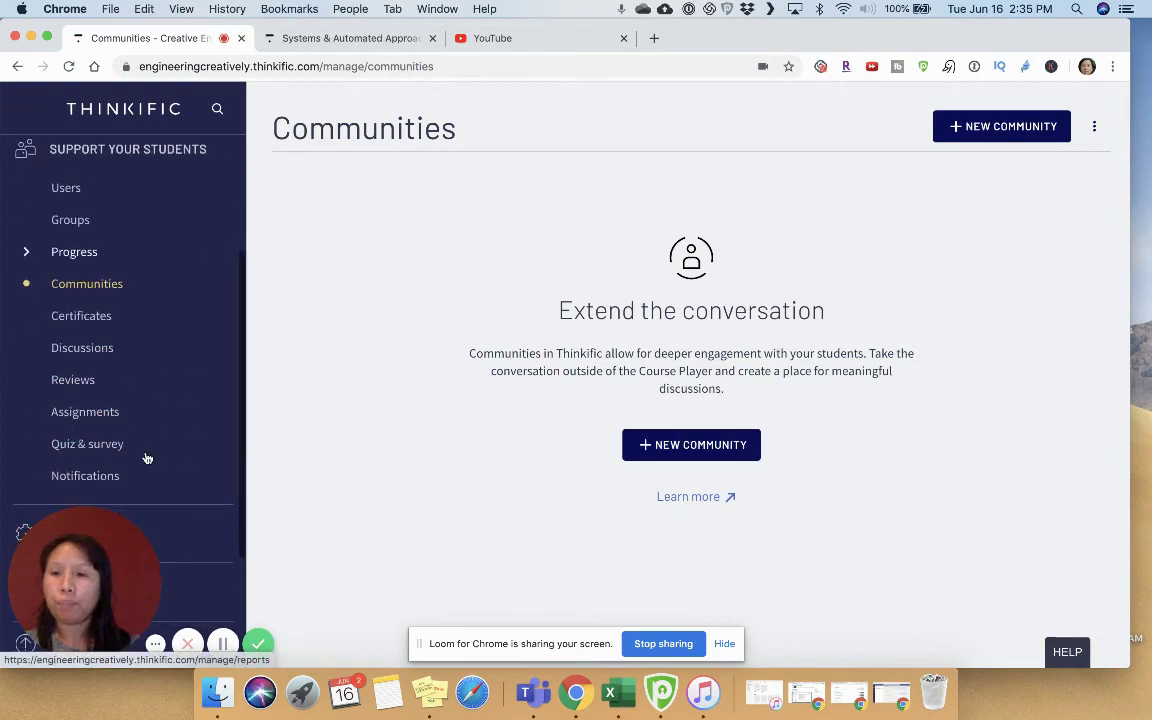
pyautogui.click(84, 322)
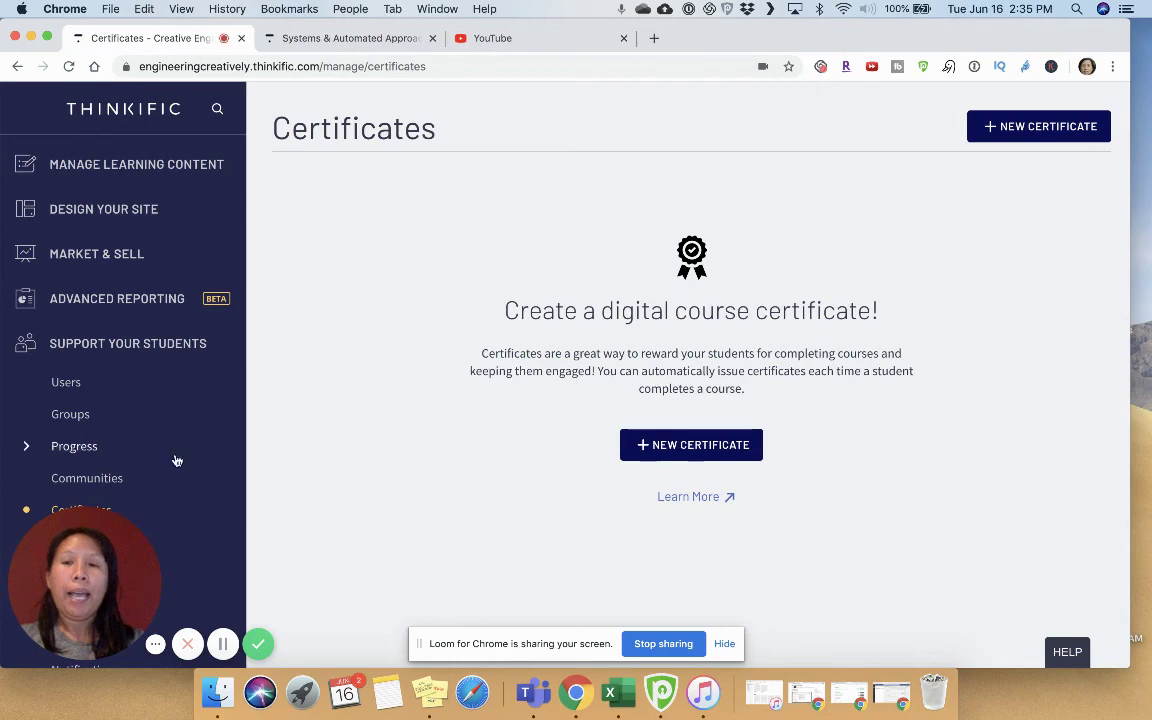
# - Open the Notifications page of the Support Your Students section and review its admin alerts, student email, course and bundle email settings
pyautogui.scroll(-3, 175, 462)
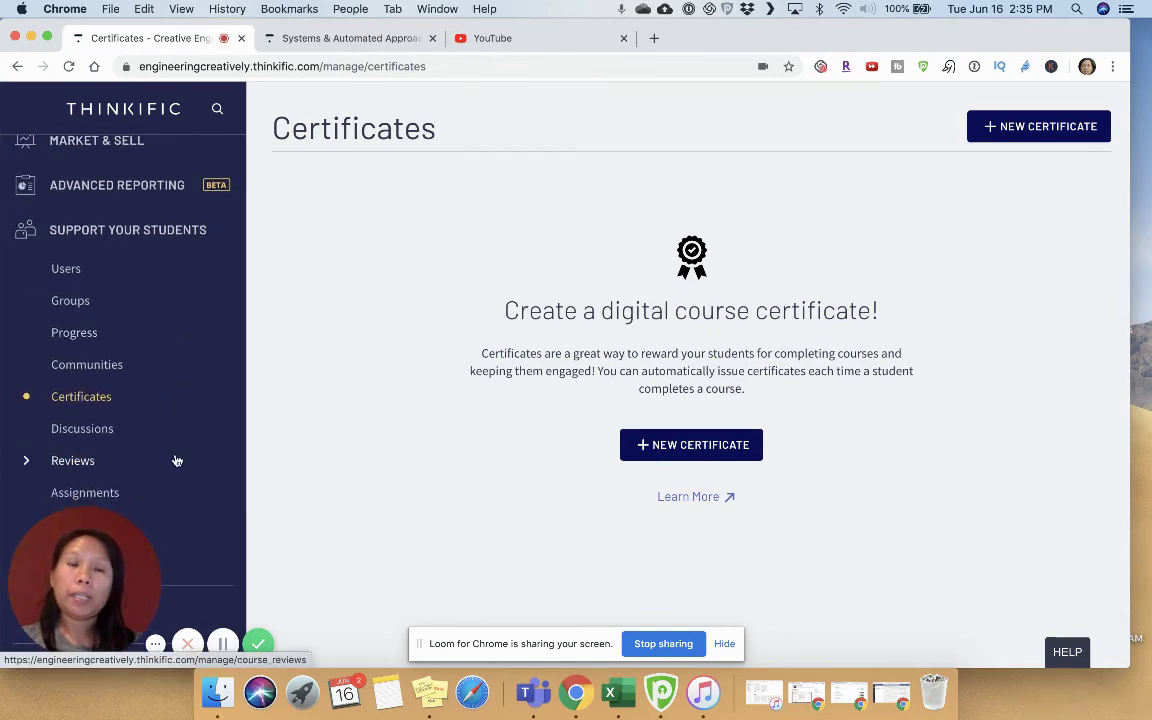
pyautogui.scroll(-2, 175, 462)
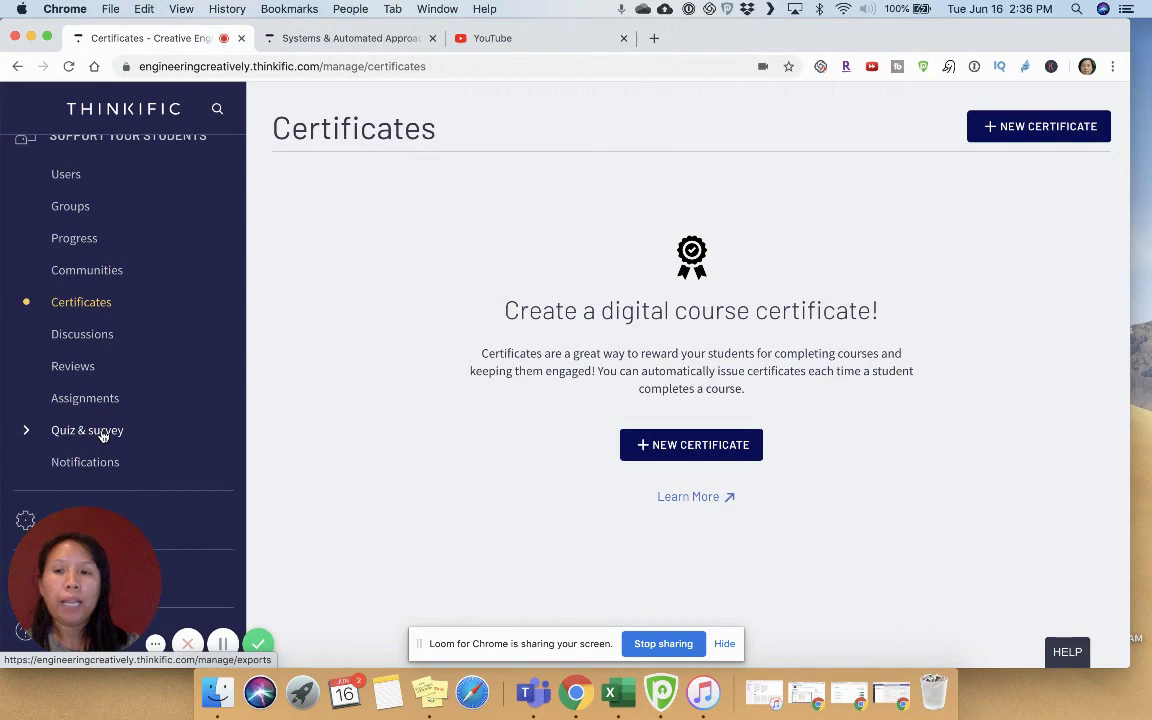
pyautogui.click(96, 466)
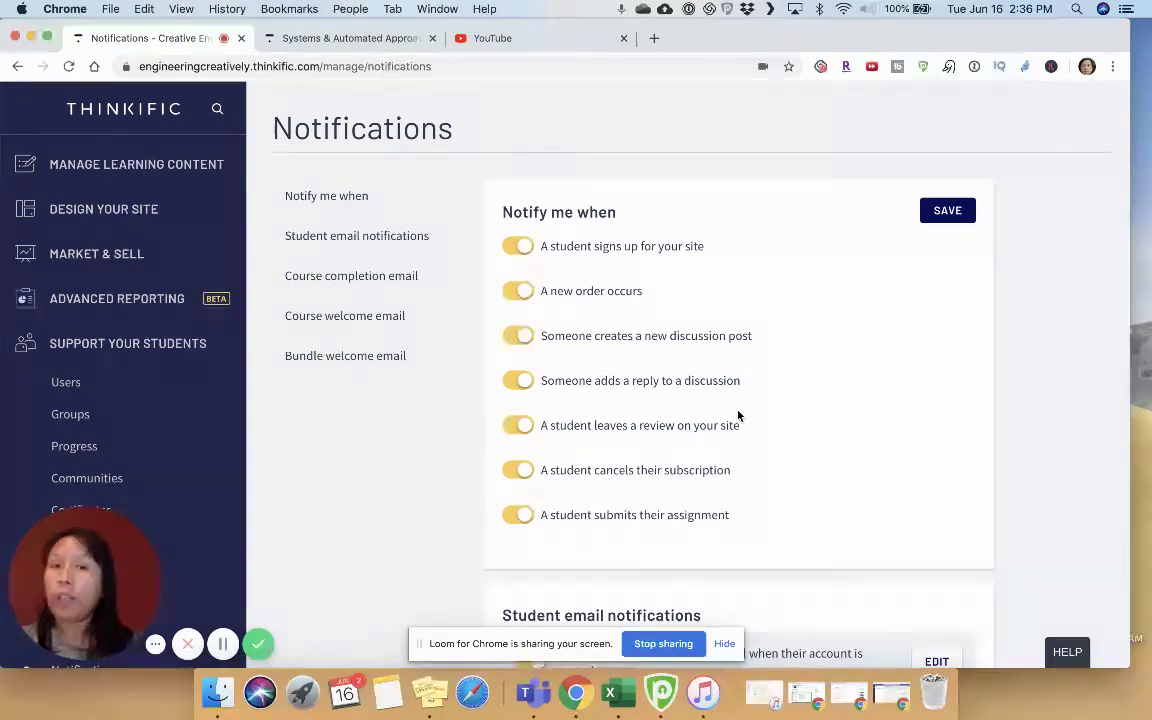
pyautogui.scroll(-3, 738, 415)
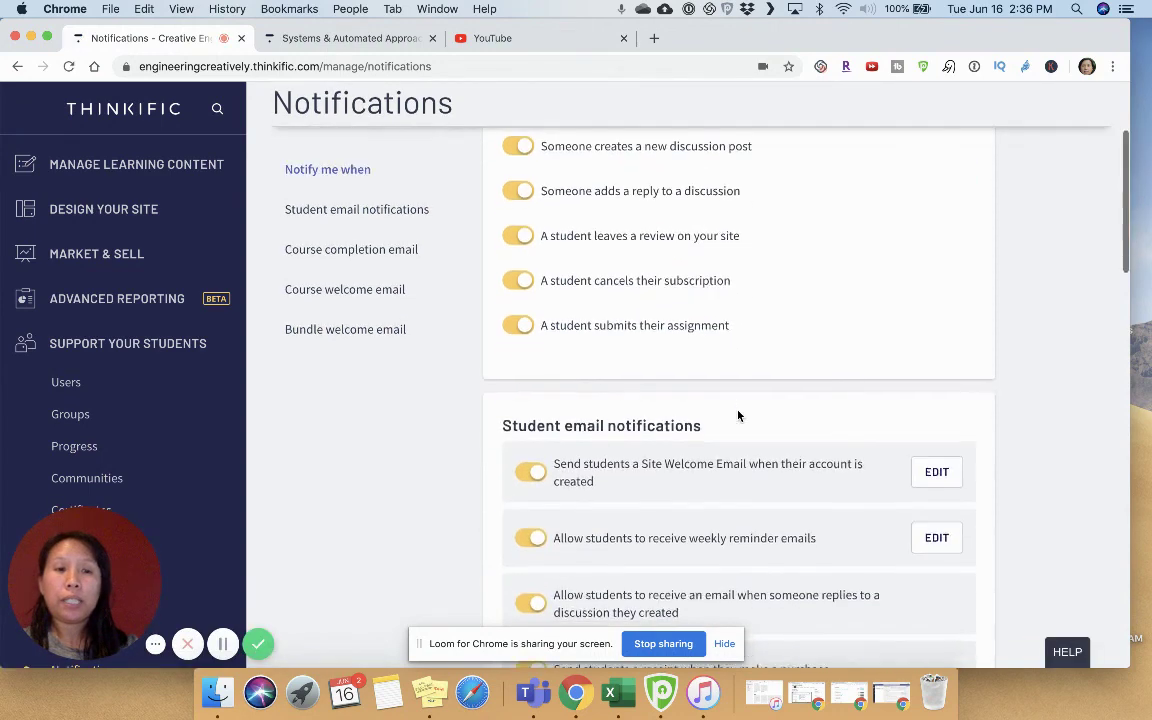
pyautogui.scroll(-15, 738, 415)
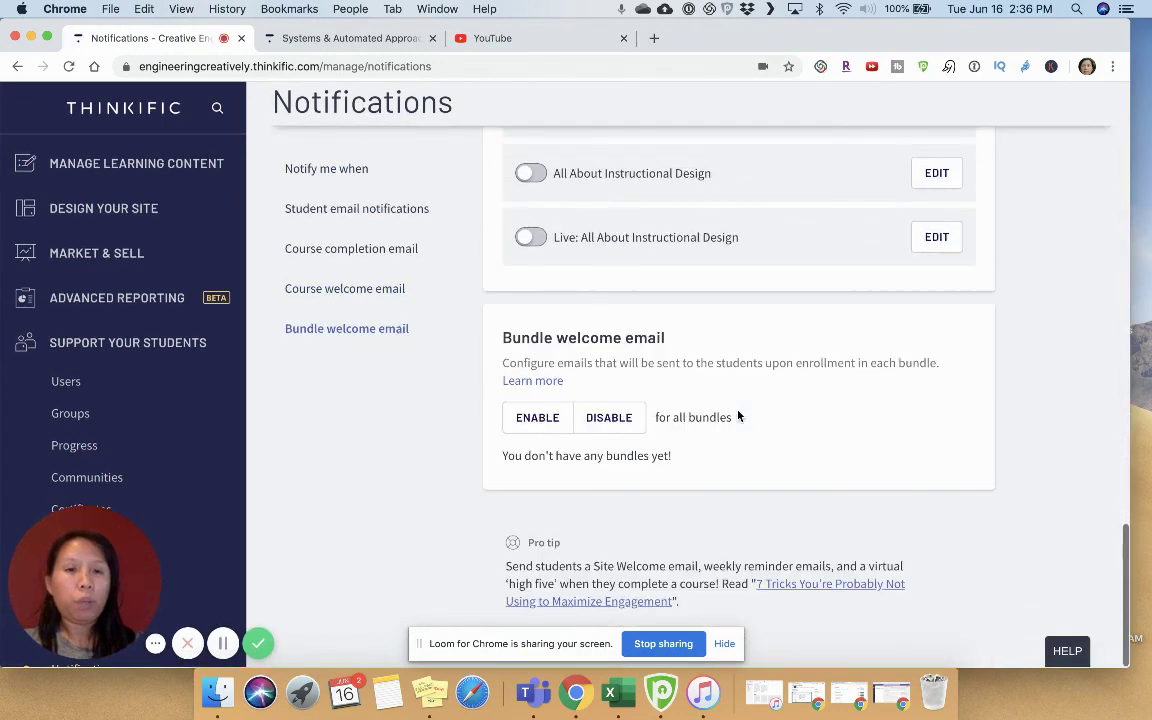
pyautogui.scroll(15, 738, 415)
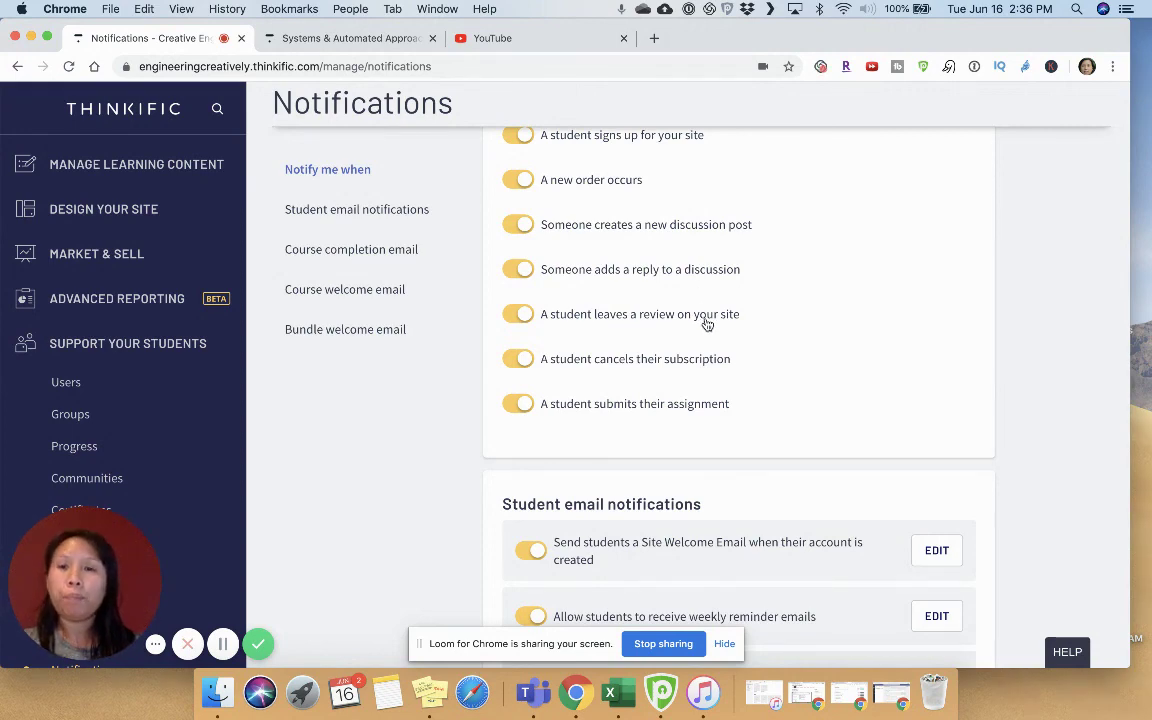
pyautogui.scroll(3, 340, 442)
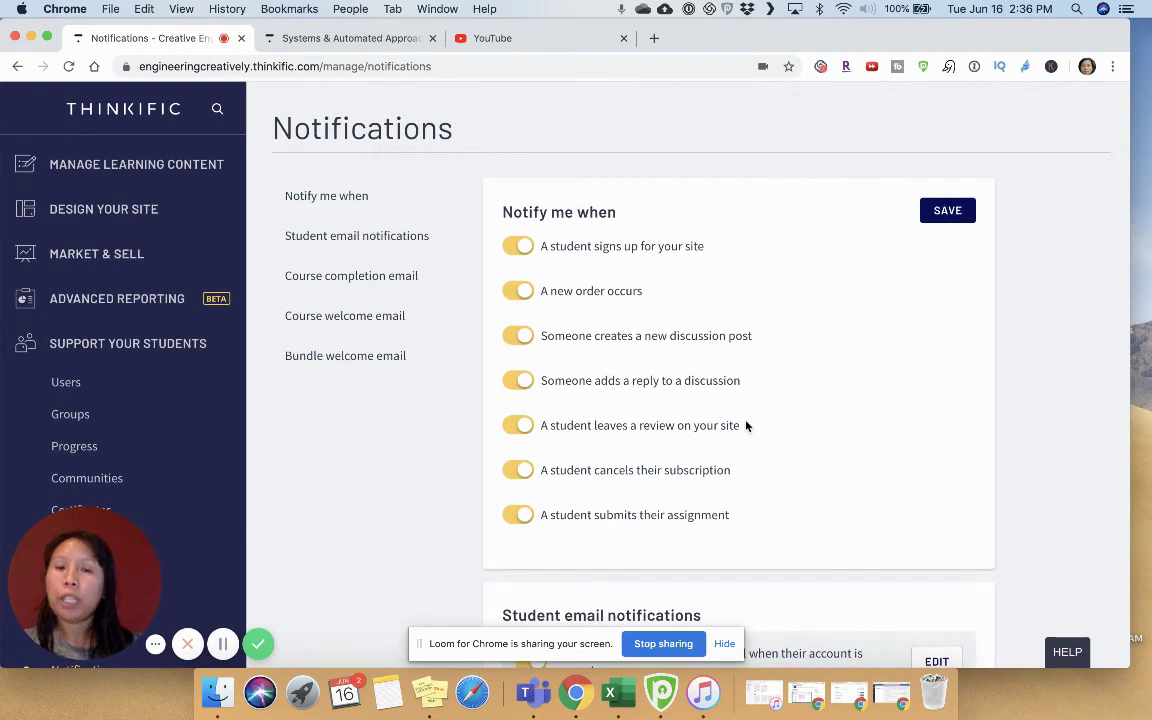